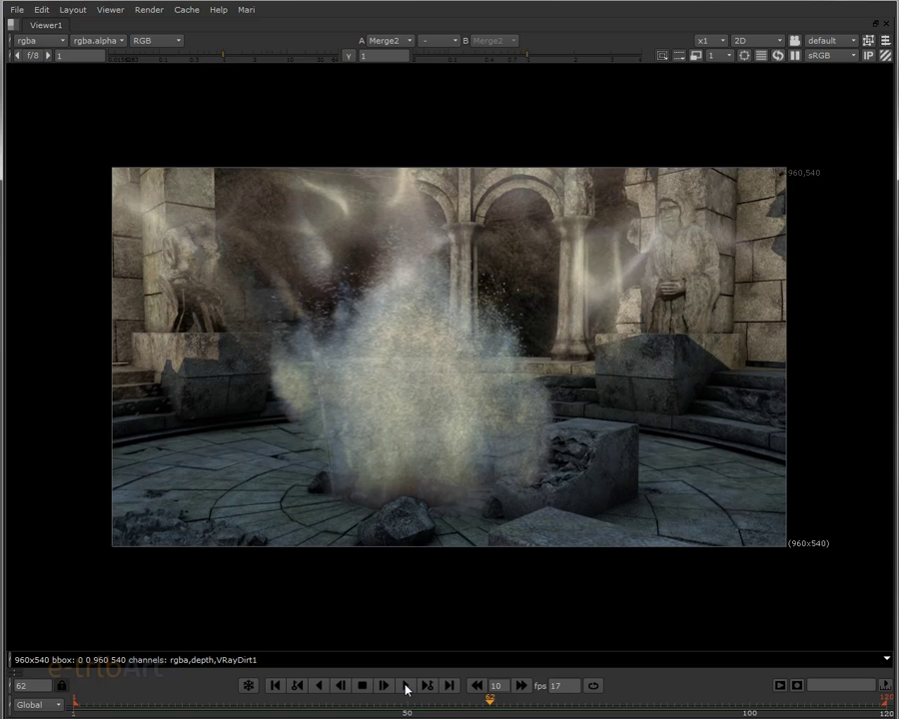
Step: Play the Nuke composite forward from frame 62 to frame 100
{"action": "left_click", "coordinate": [407, 687]}
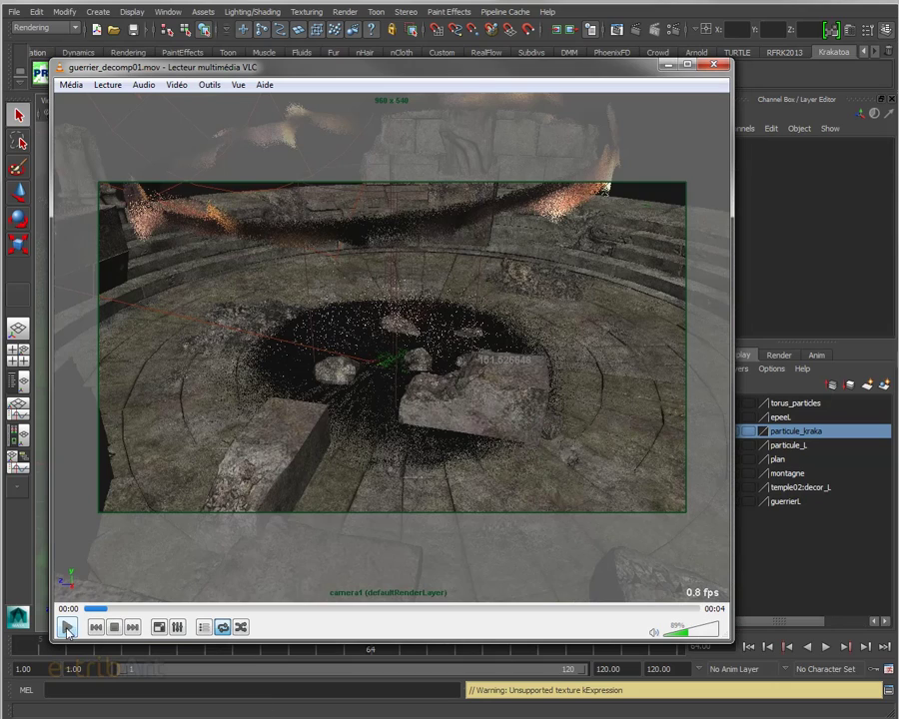
Step: Play guerrier_decomp01.mov in VLC, pause it at its end, and nudge the window slightly
{"action": "left_click", "coordinate": [67, 627]}
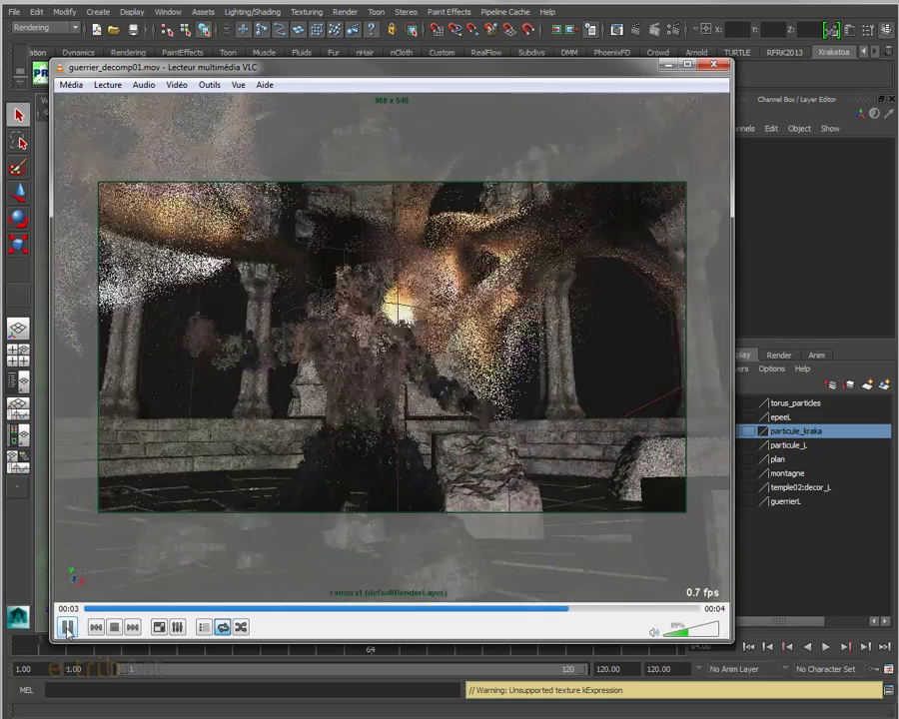
{"action": "left_click", "coordinate": [67, 627]}
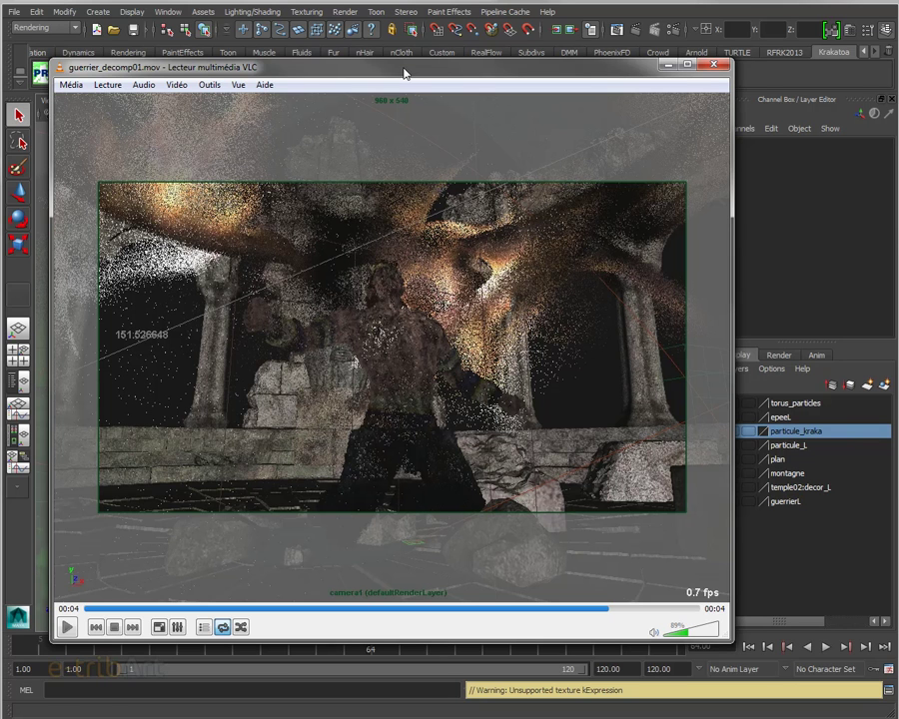
{"action": "left_click_drag", "start_coordinate": [404, 73], "coordinate": [395, 70]}
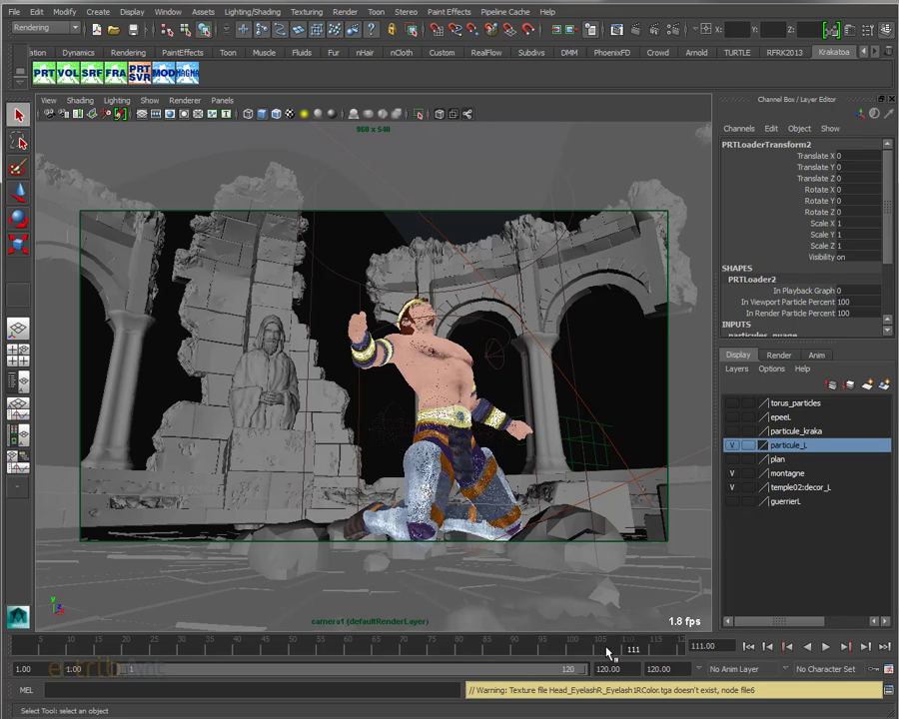
Step: Scrub Maya's time slider to review the warrior animation, ending on frame 118
{"action": "mouse_move", "coordinate": [606, 652]}
{"action": "left_mouse_down"}
{"action": "mouse_move", "coordinate": [396, 649]}
{"action": "mouse_move", "coordinate": [669, 656]}
{"action": "left_mouse_up"}
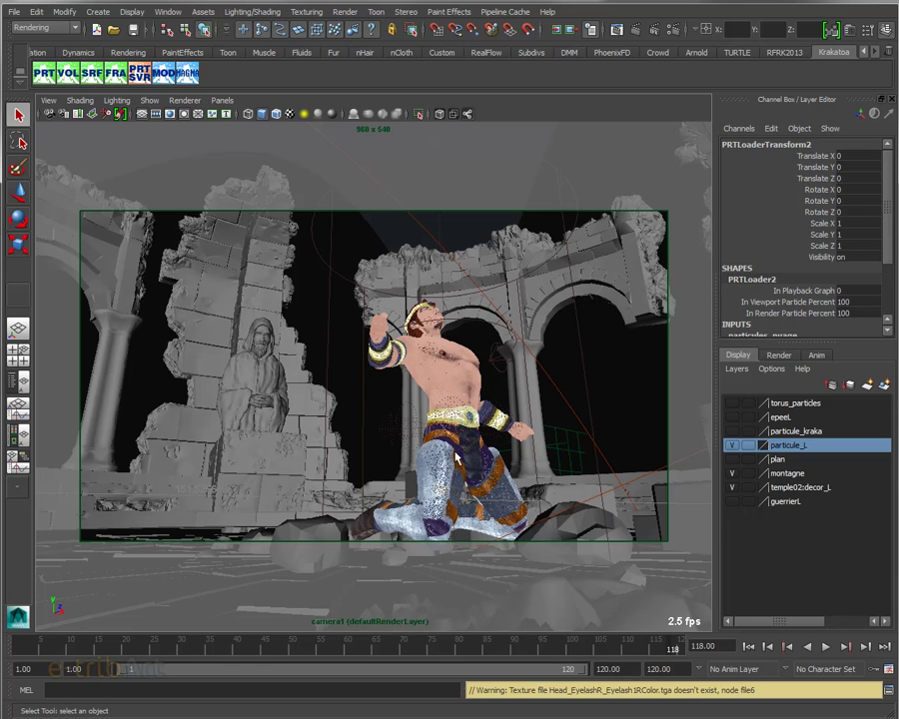
Step: Play and scrub the animation around frame 115, then jump back to frame 6
{"action": "left_click", "coordinate": [654, 653]}
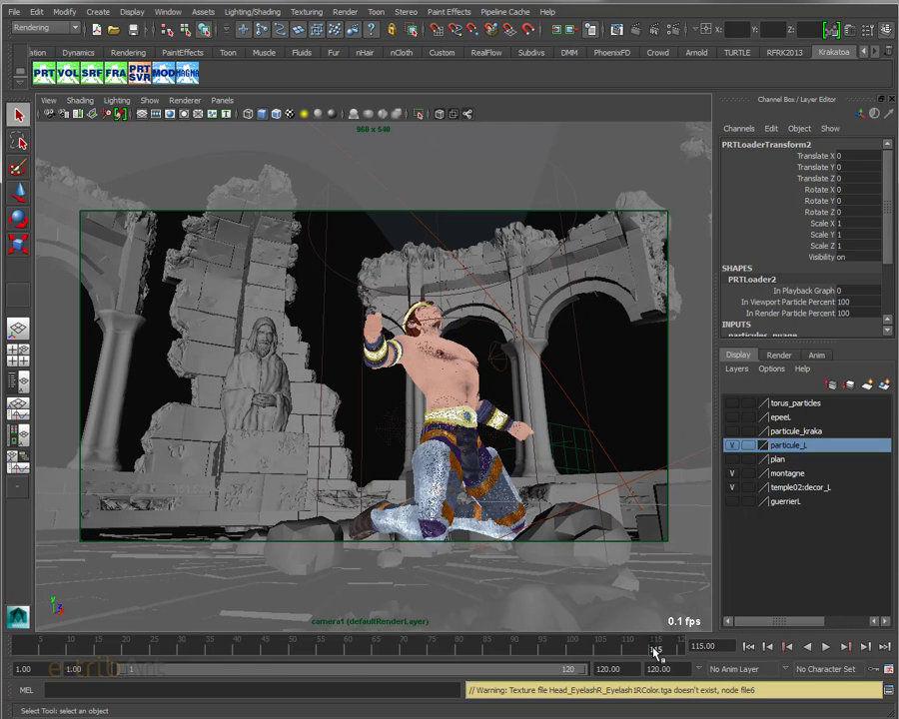
{"action": "key", "text": "alt+v"}
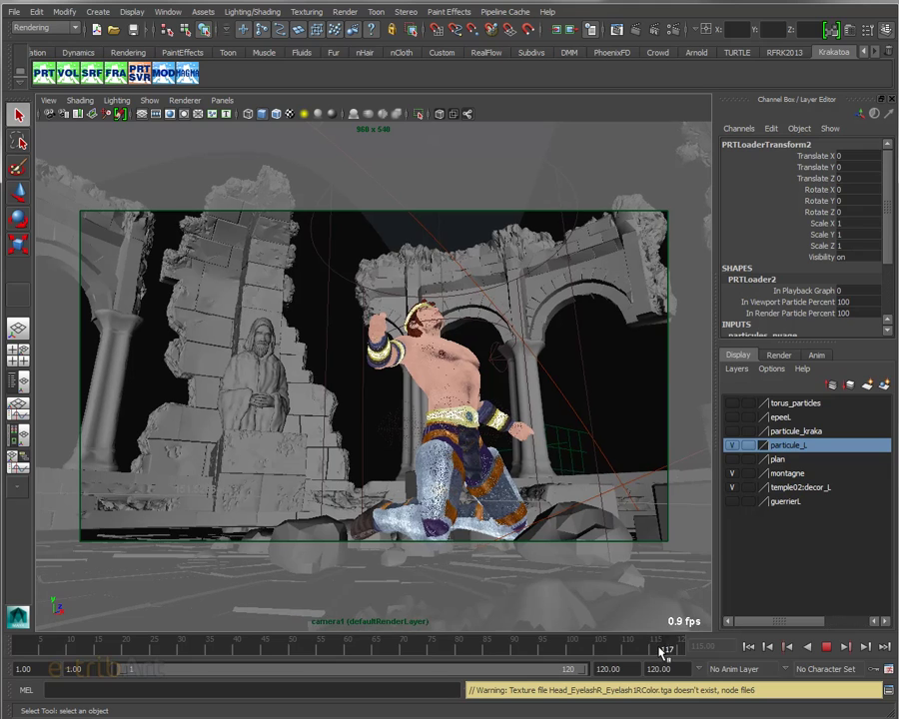
{"action": "left_click_drag", "start_coordinate": [660, 654], "coordinate": [636, 652]}
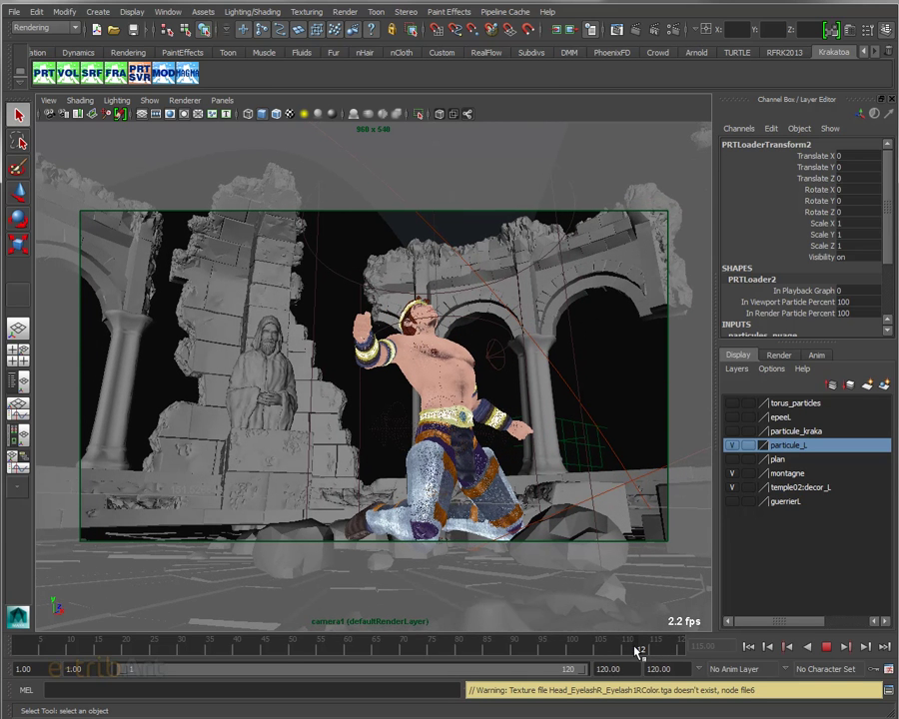
{"action": "left_click_drag", "start_coordinate": [636, 651], "coordinate": [650, 653]}
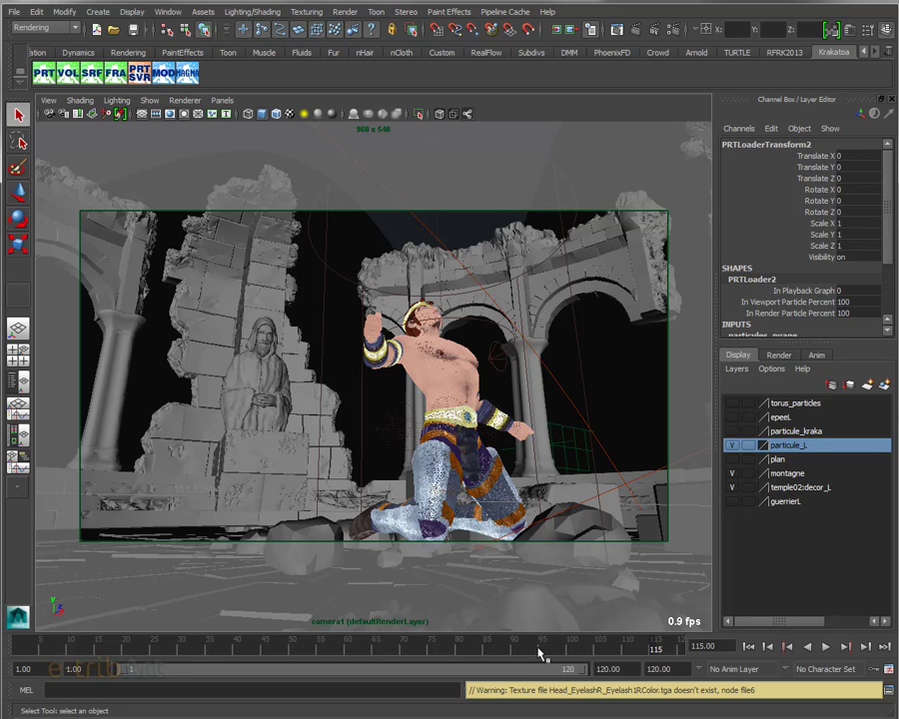
{"action": "left_click", "coordinate": [47, 649]}
{"action": "left_click_drag", "start_coordinate": [47, 649], "coordinate": [145, 652]}
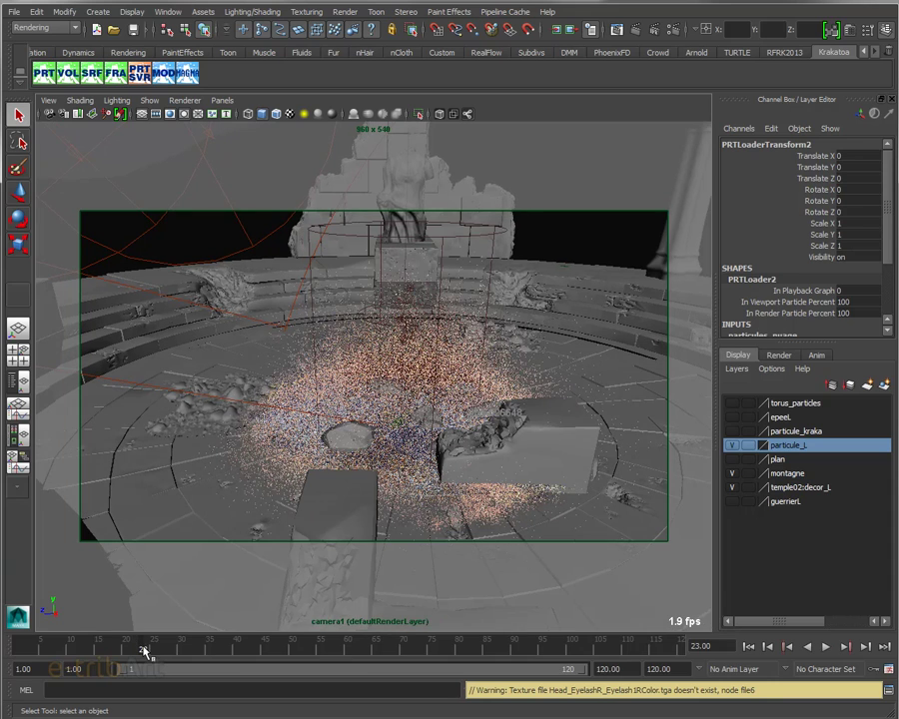
Step: Play the animation backwards, stop at frame 53, then rewind to frame 1
{"action": "left_click_drag", "start_coordinate": [145, 652], "coordinate": [98, 651]}
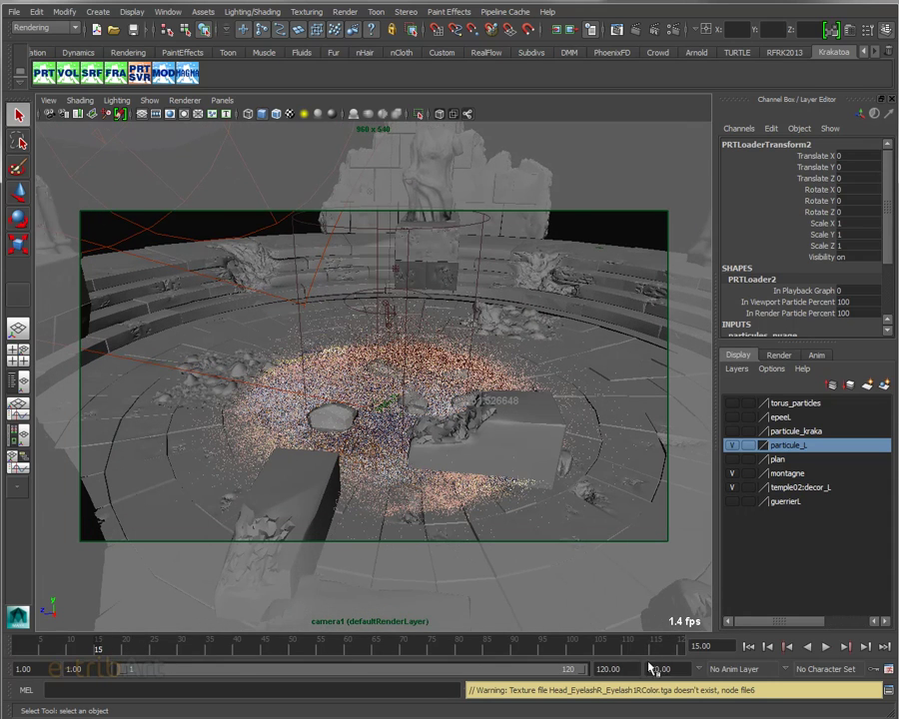
{"action": "left_click", "coordinate": [807, 647]}
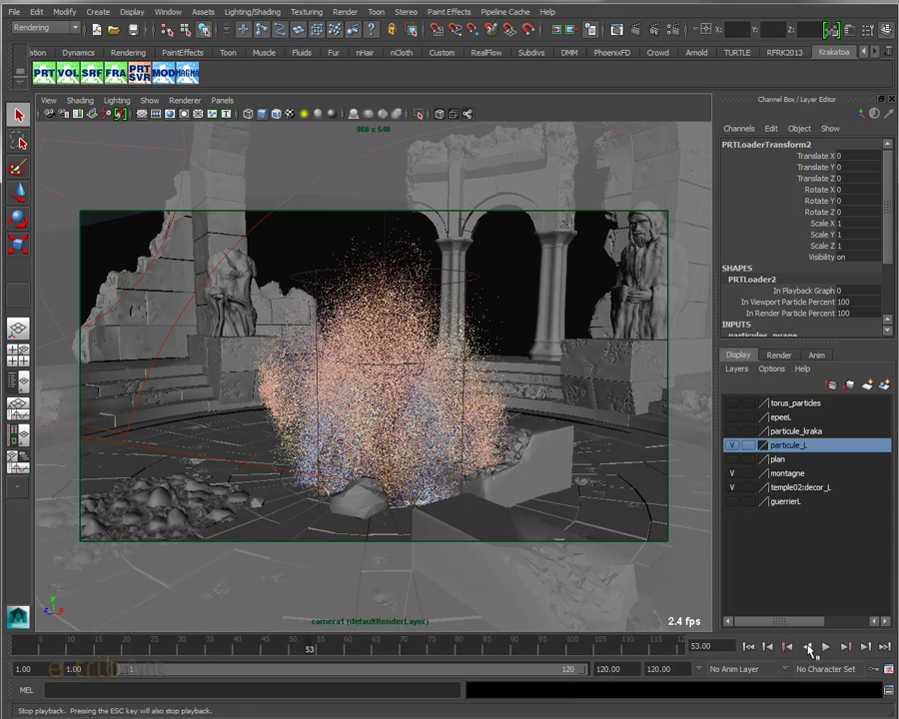
{"action": "left_click", "coordinate": [807, 648]}
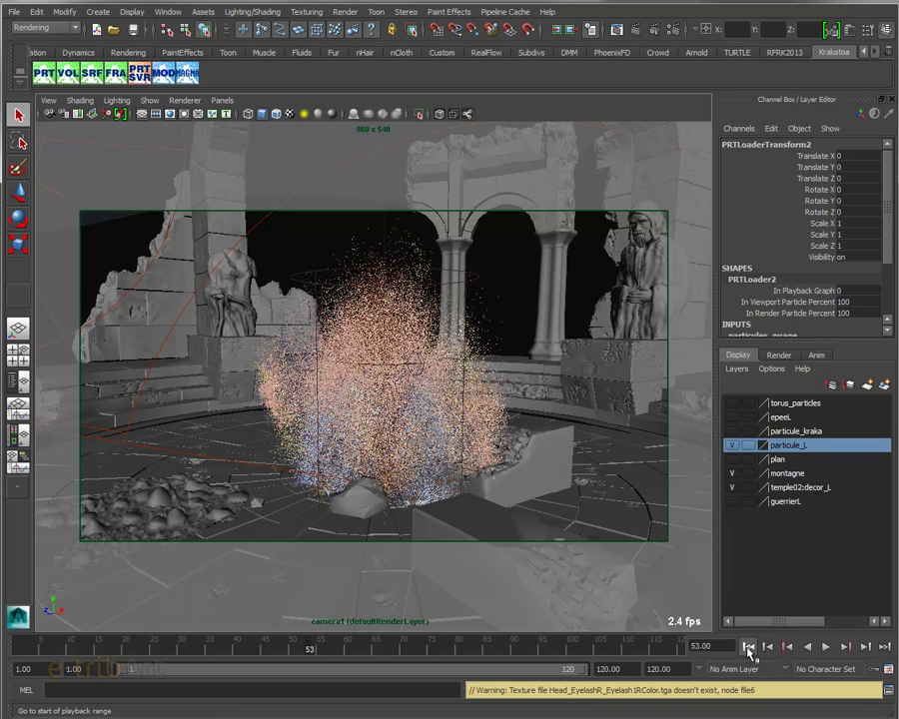
{"action": "left_click", "coordinate": [748, 649]}
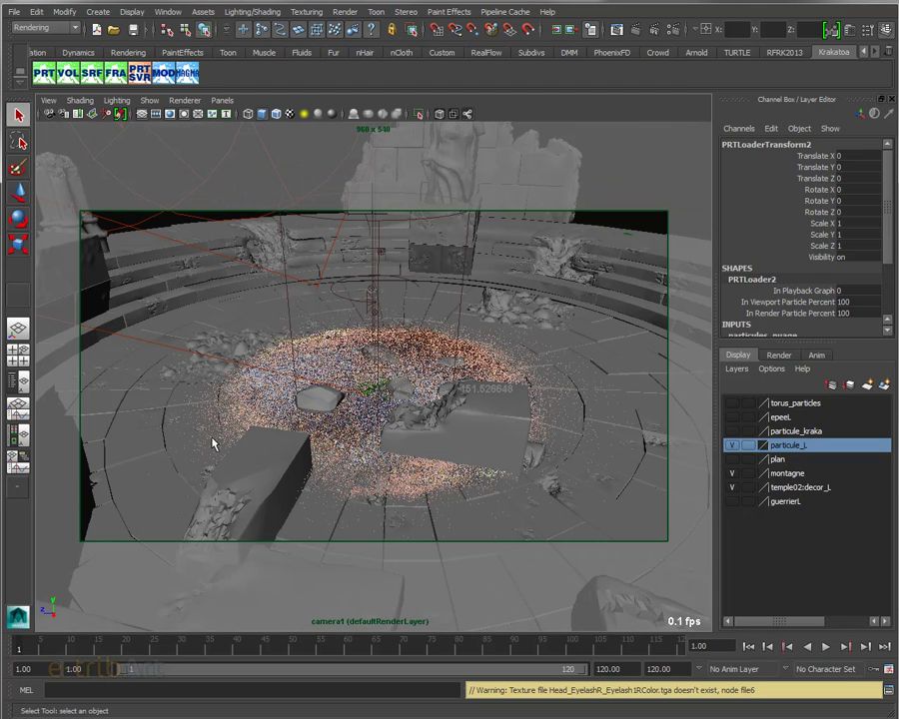
Step: Play the particle burst forward, pausing at frames 32 and 48, then replay it from frame 1
{"action": "left_click", "coordinate": [826, 647]}
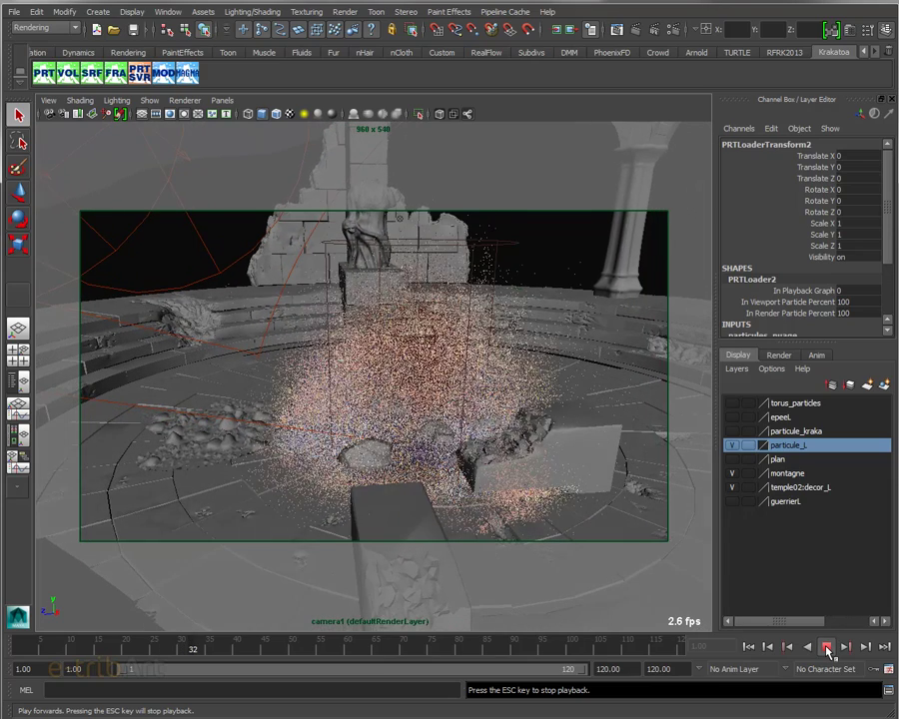
{"action": "left_click", "coordinate": [826, 647]}
{"action": "left_click", "coordinate": [826, 647]}
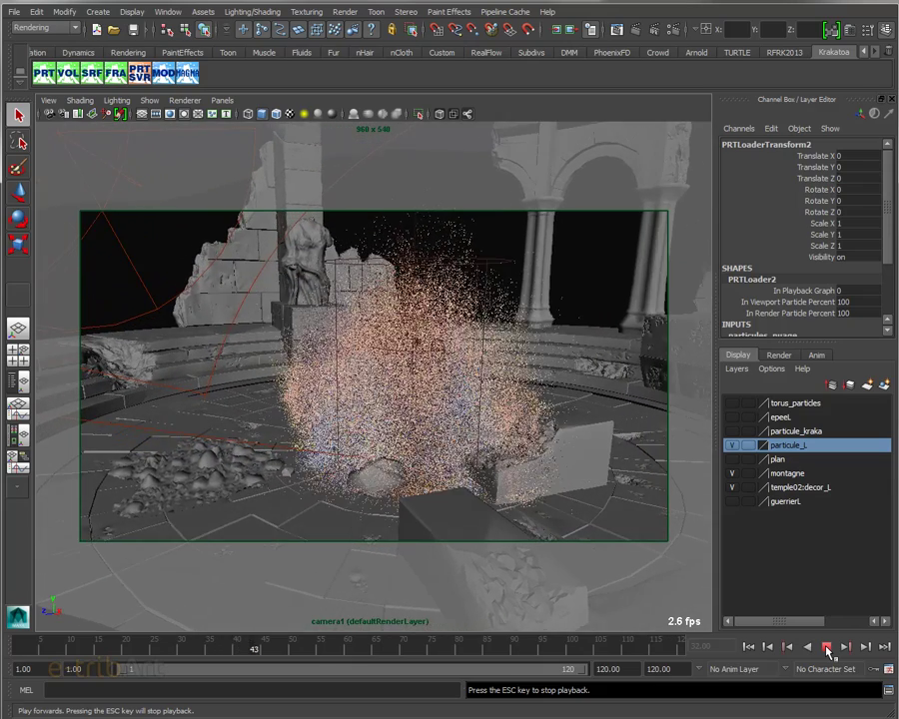
{"action": "left_click", "coordinate": [826, 648]}
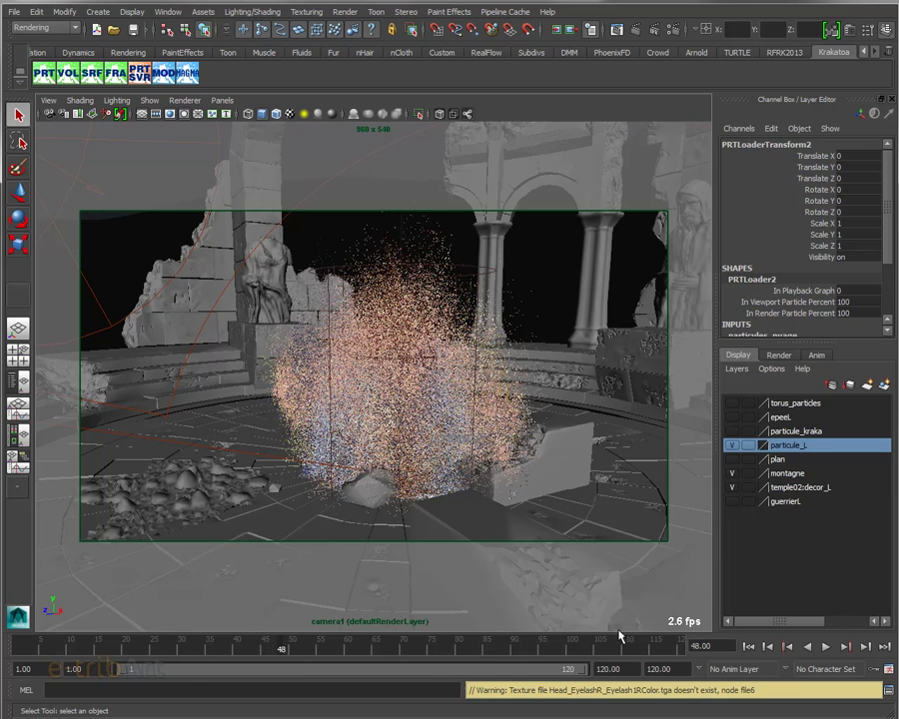
{"action": "left_click", "coordinate": [748, 647]}
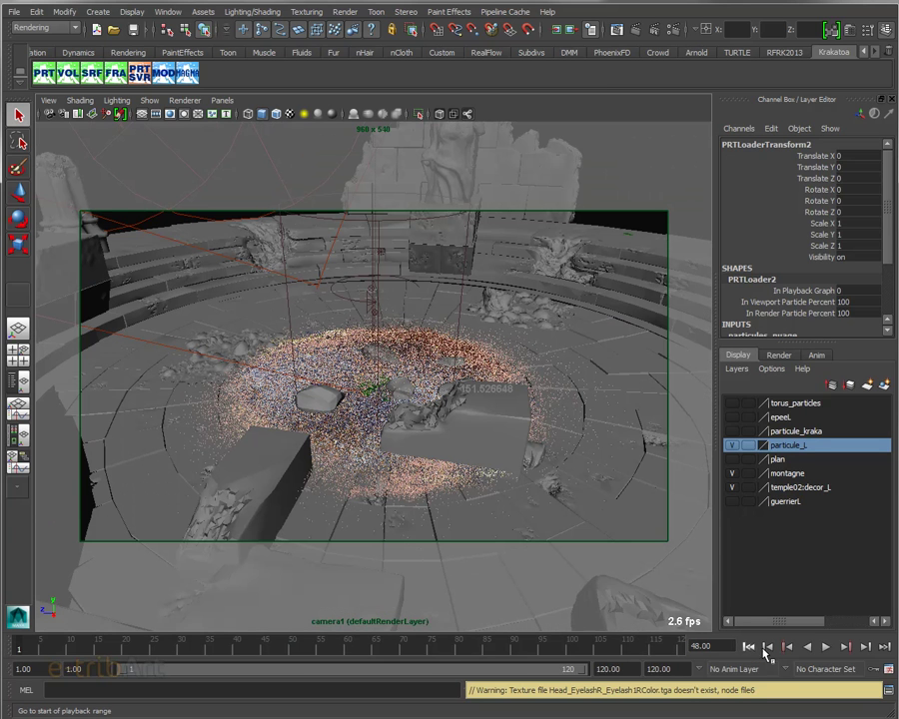
{"action": "left_click", "coordinate": [826, 647]}
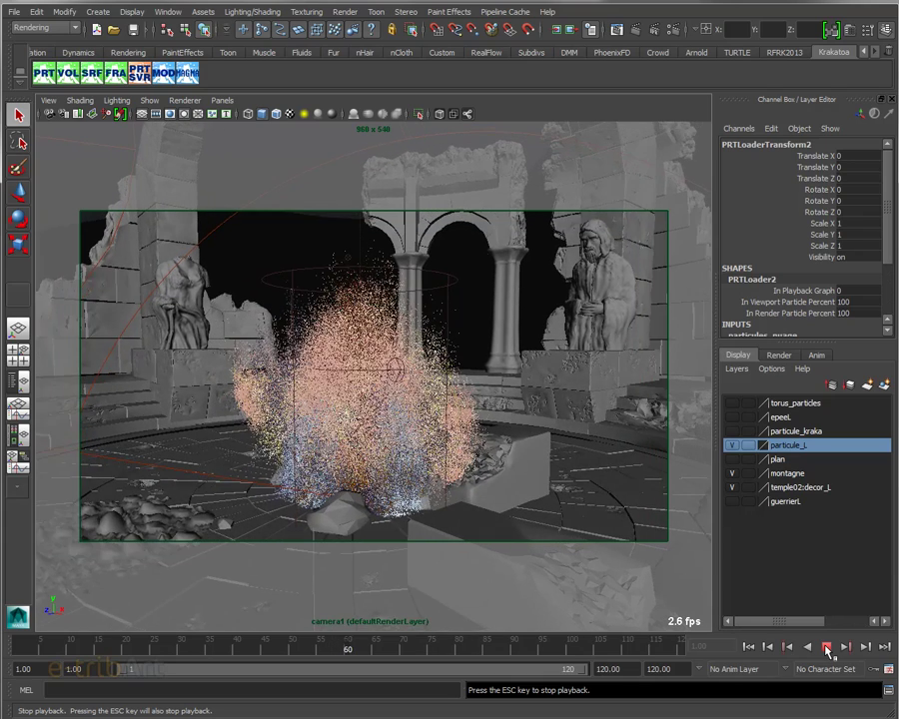
Step: Stop playback and jump to frame 110 on the time slider
{"action": "left_click", "coordinate": [826, 648]}
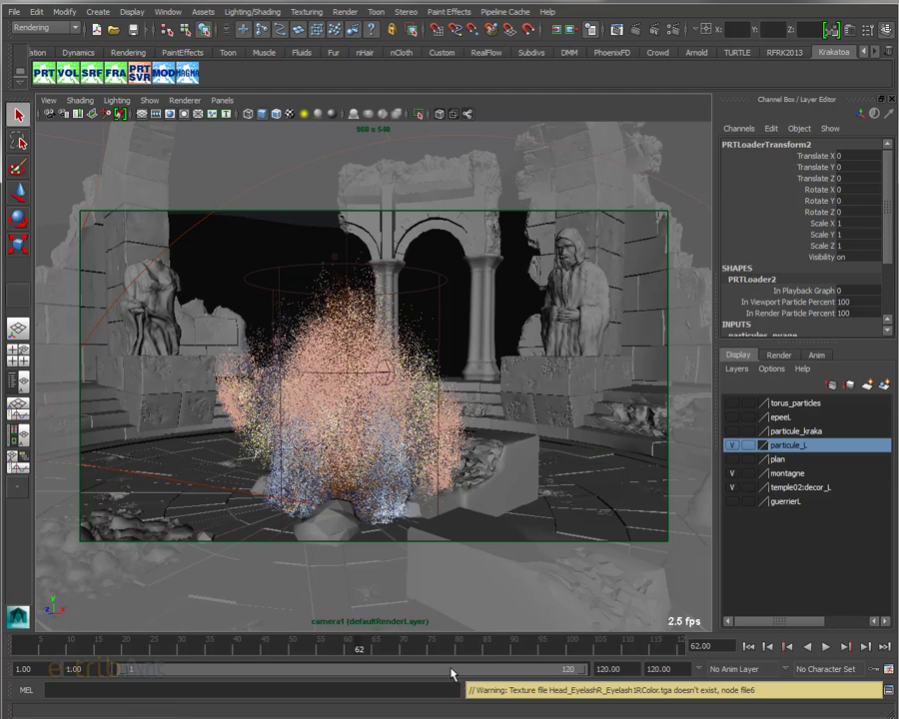
{"action": "left_click", "coordinate": [626, 649]}
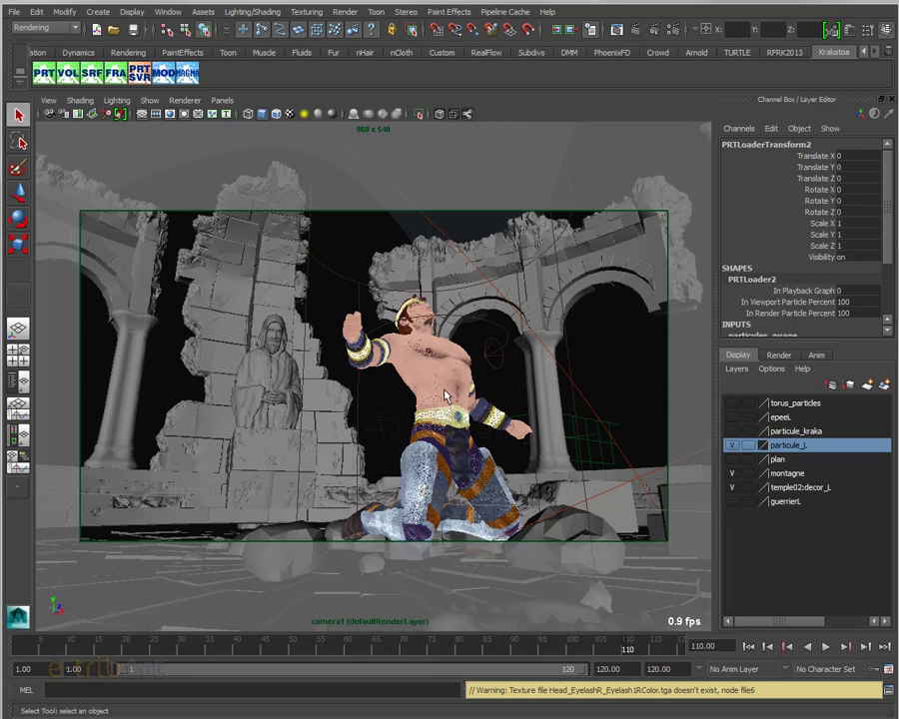
Step: Select particle1 in the Outliner, passing over particle_nuage, then close the Outliner
{"action": "left_click_drag", "start_coordinate": [470, 90], "coordinate": [634, 95]}
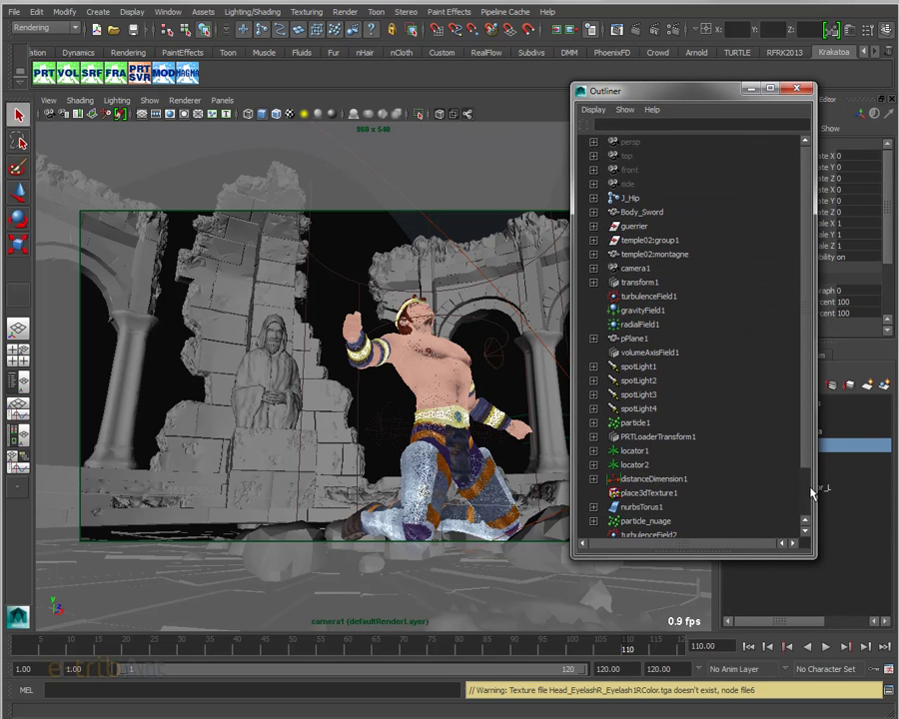
{"action": "left_click", "coordinate": [663, 521]}
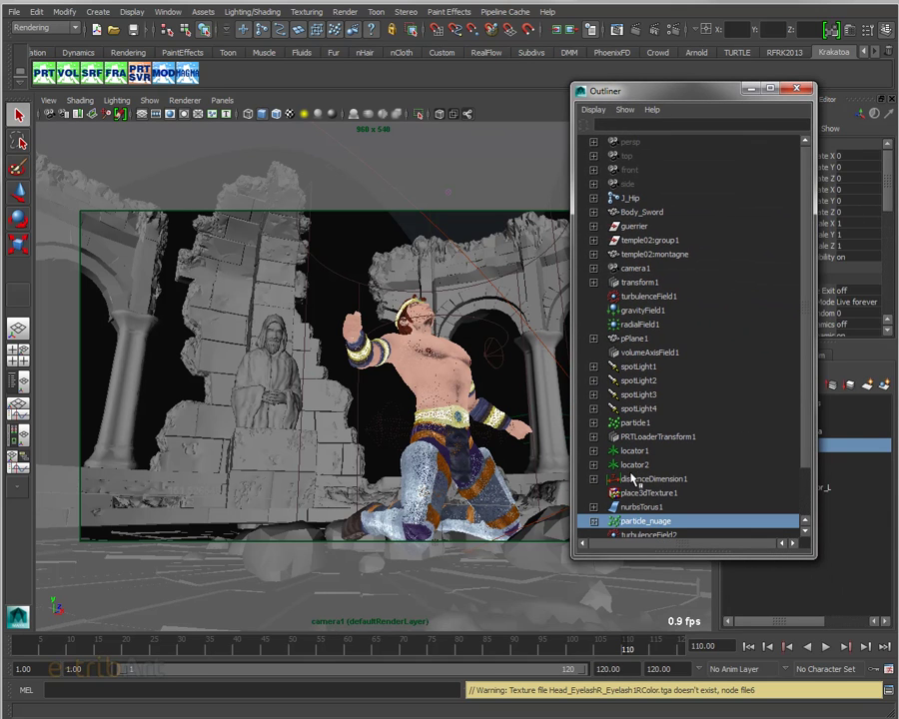
{"action": "left_click", "coordinate": [639, 424]}
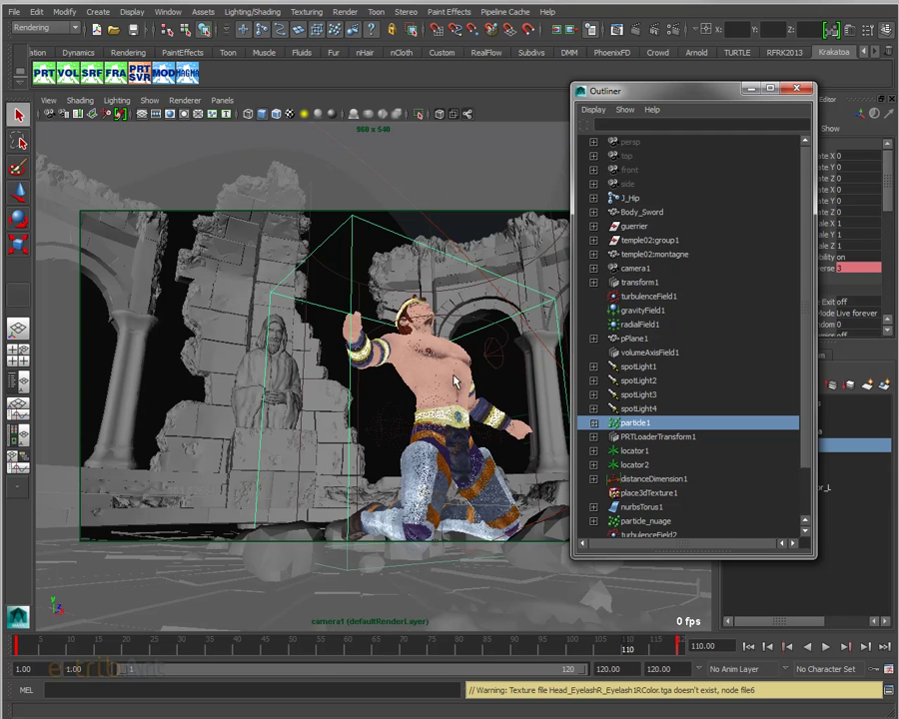
{"action": "left_click_drag", "start_coordinate": [644, 90], "coordinate": [897, 90]}
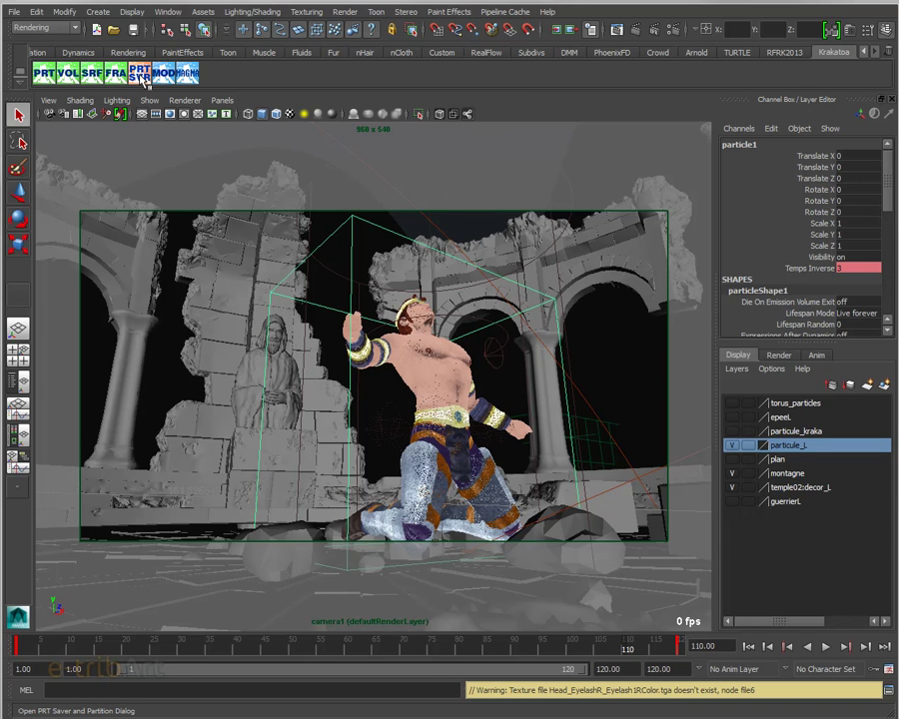
Step: In Krakatoa PRT Saving, move particle_nuageShape to Do NOT Save and keep particleShape1 in Objects To SAVE
{"action": "left_click", "coordinate": [142, 75]}
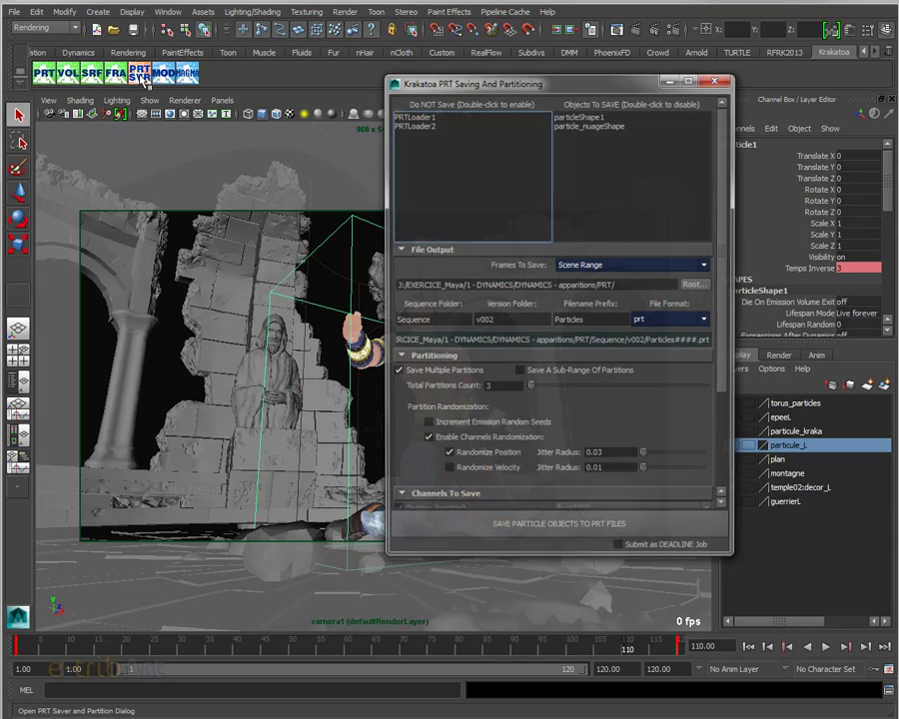
{"action": "left_click_drag", "start_coordinate": [531, 81], "coordinate": [500, 62]}
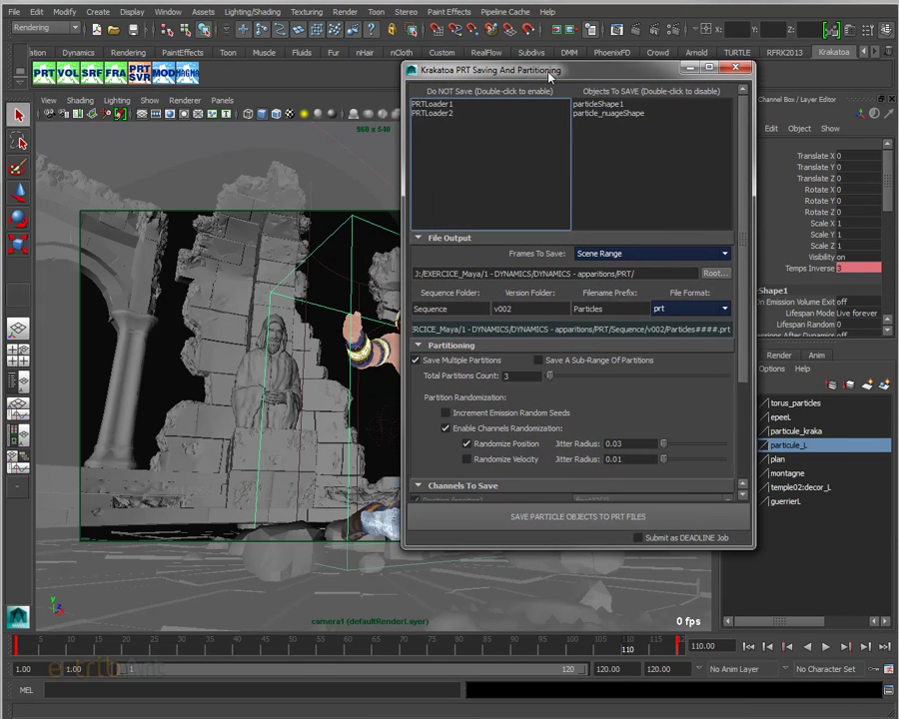
{"action": "left_click", "coordinate": [543, 96]}
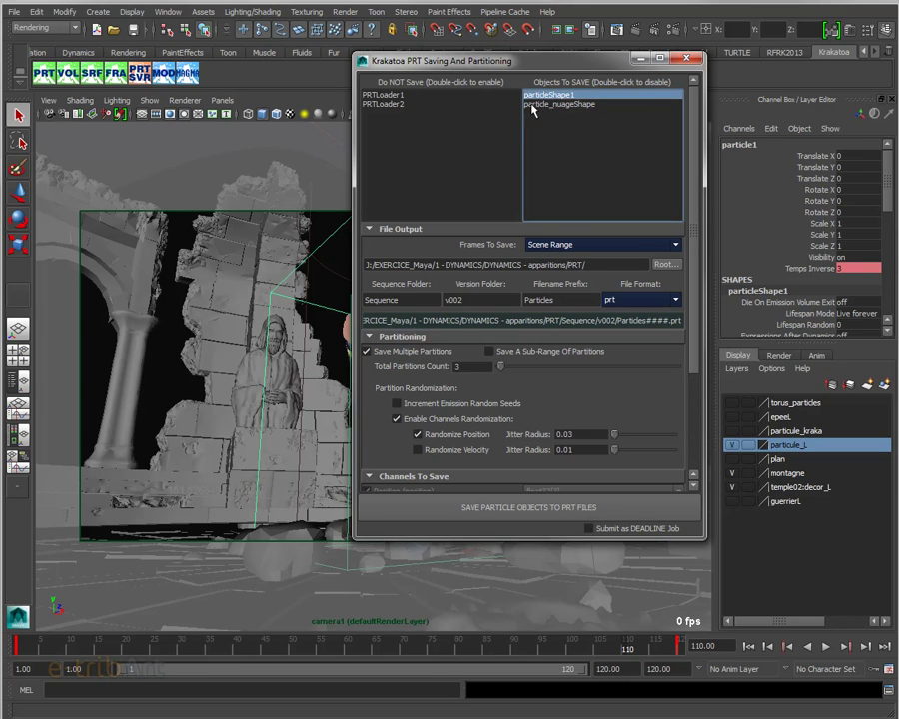
{"action": "double_click", "coordinate": [550, 95]}
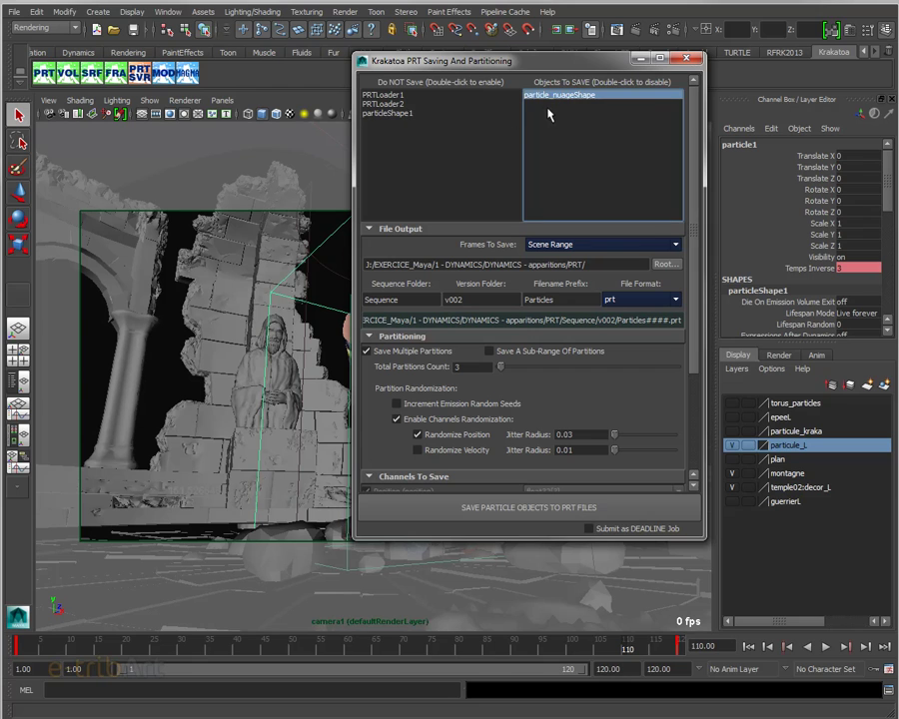
{"action": "double_click", "coordinate": [545, 96]}
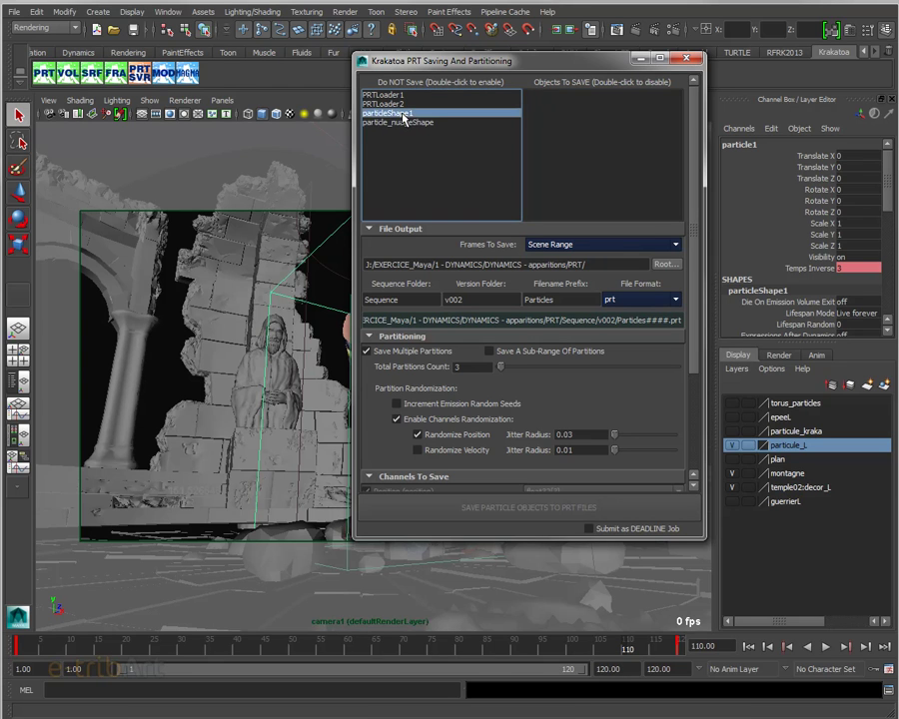
{"action": "double_click", "coordinate": [389, 112]}
{"action": "left_click", "coordinate": [570, 97]}
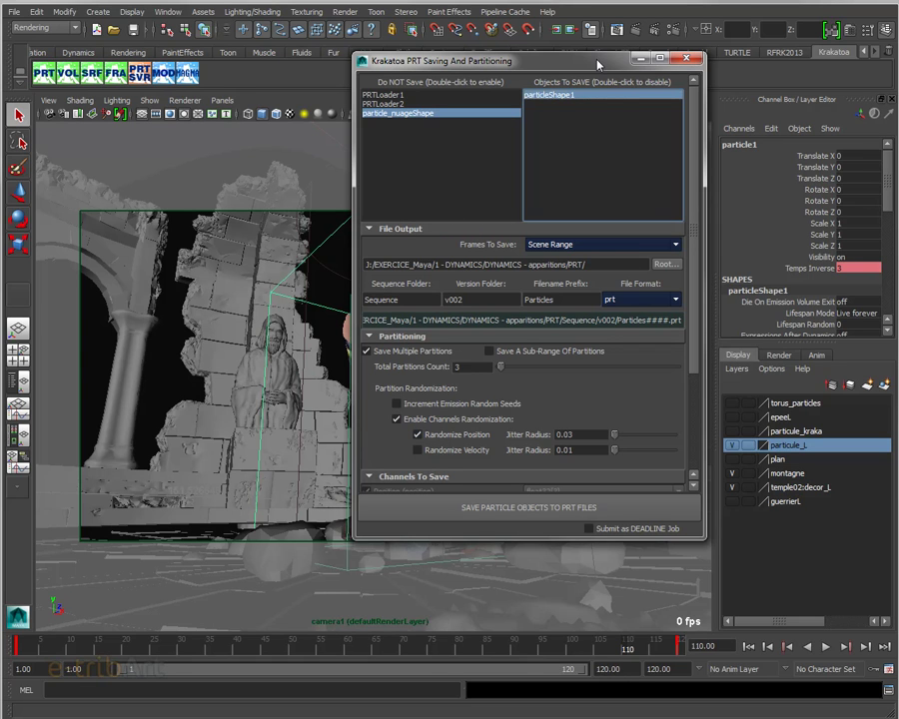
{"action": "mouse_move", "coordinate": [597, 63]}
{"action": "left_mouse_down"}
{"action": "mouse_move", "coordinate": [546, 115]}
{"action": "mouse_move", "coordinate": [600, 89]}
{"action": "left_mouse_up"}
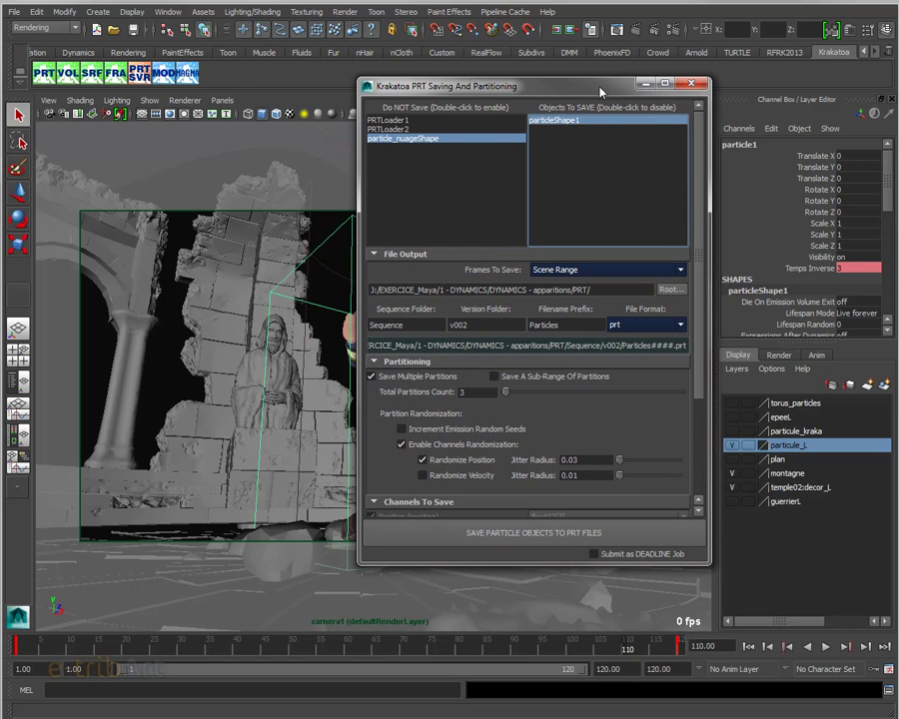
Step: Close the Krakatoa PRT Saving dialog and open the Outliner
{"action": "left_click", "coordinate": [691, 87]}
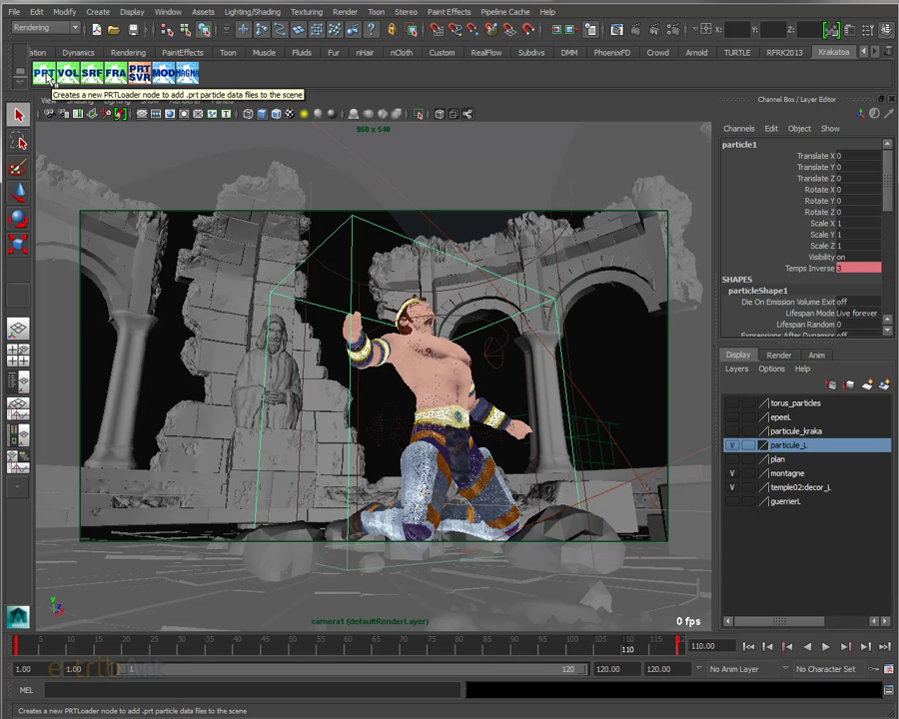
{"action": "left_click", "coordinate": [47, 76]}
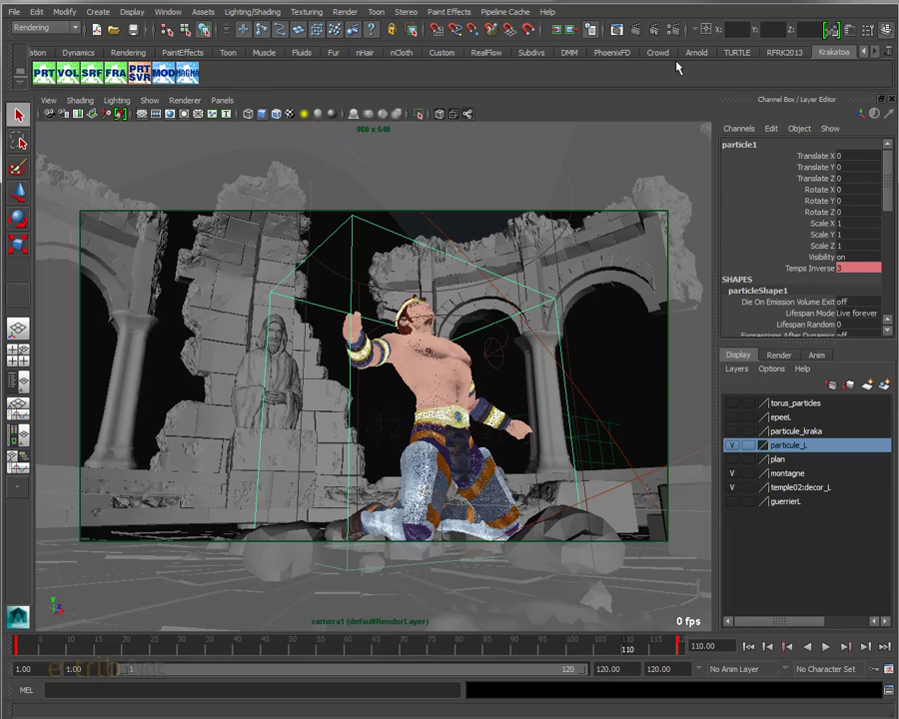
Step: Select the PRTLoaderTransform1 node in the Outliner
{"action": "left_click_drag", "start_coordinate": [646, 88], "coordinate": [625, 77]}
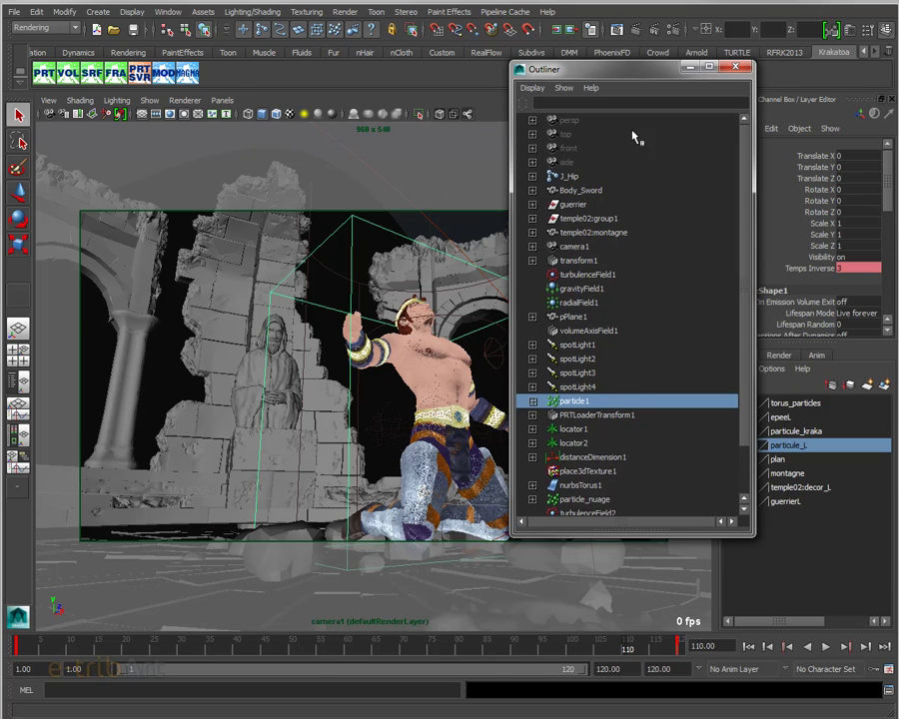
{"action": "scroll", "coordinate": [750, 481], "scroll_direction": "down", "scroll_amount": 2}
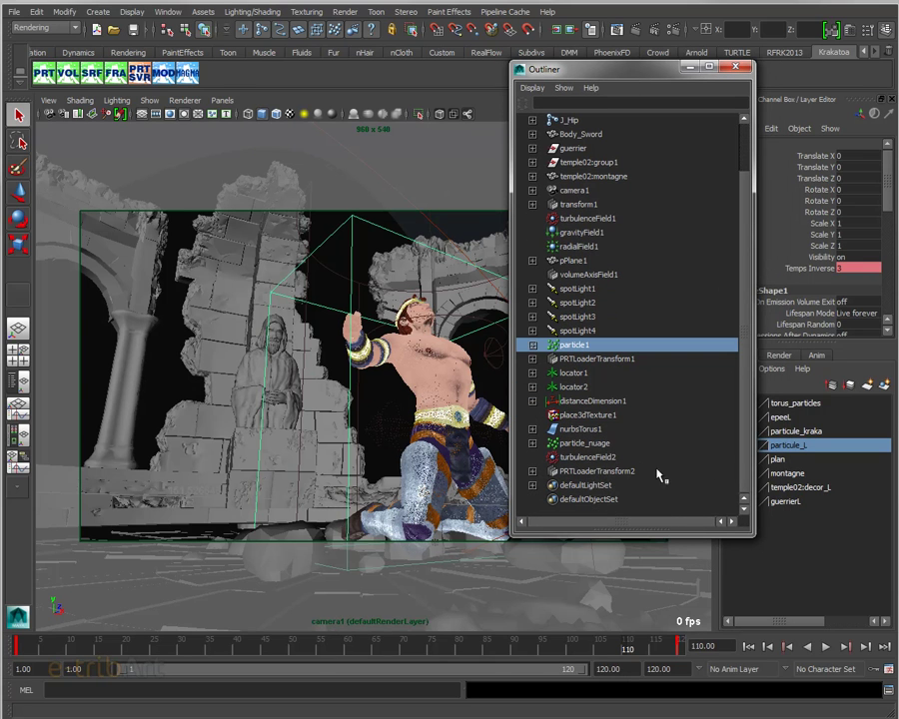
{"action": "left_click", "coordinate": [582, 361]}
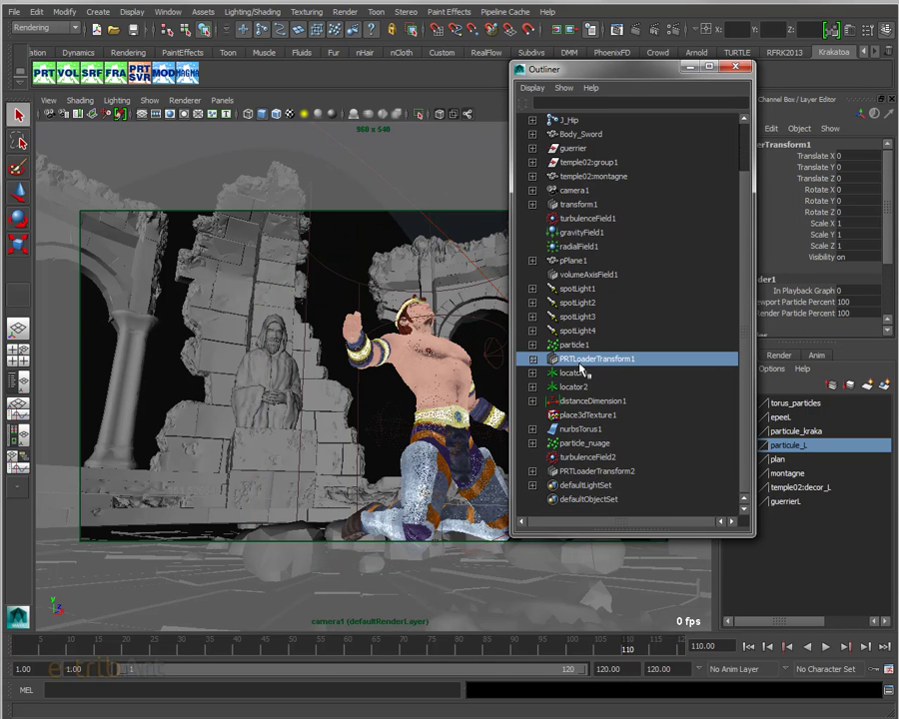
{"action": "left_click_drag", "start_coordinate": [643, 86], "coordinate": [584, 91]}
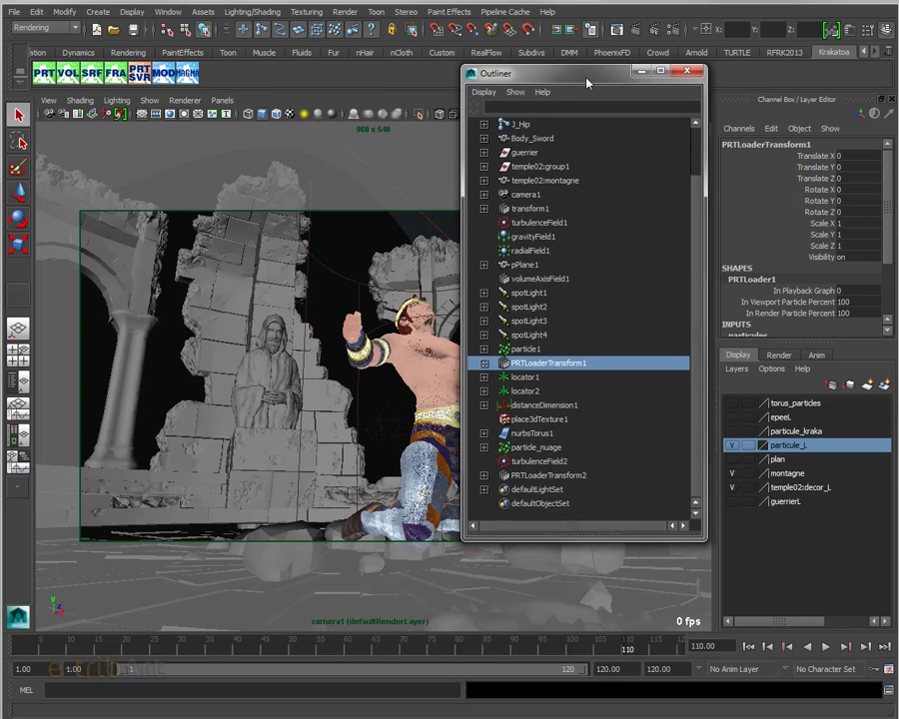
Step: Hide particule_L, then show particule_kraka and make it the current layer before closing the Outliner
{"action": "left_click", "coordinate": [733, 446]}
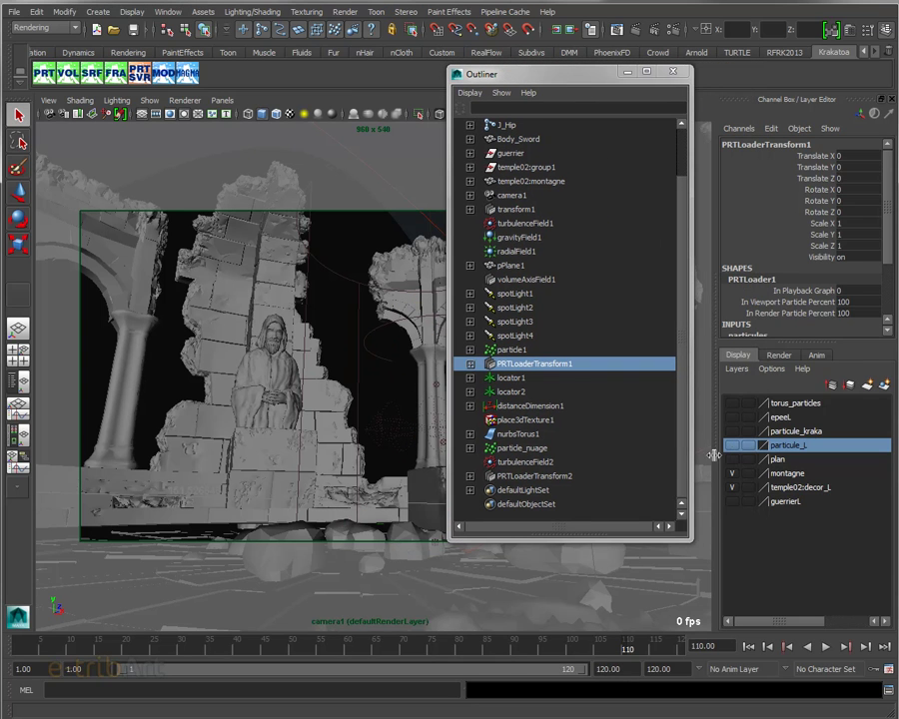
{"action": "left_click", "coordinate": [732, 433]}
{"action": "left_click", "coordinate": [787, 432]}
{"action": "mouse_move", "coordinate": [498, 78]}
{"action": "left_mouse_down"}
{"action": "mouse_move", "coordinate": [720, 93]}
{"action": "mouse_move", "coordinate": [595, 76]}
{"action": "left_mouse_up"}
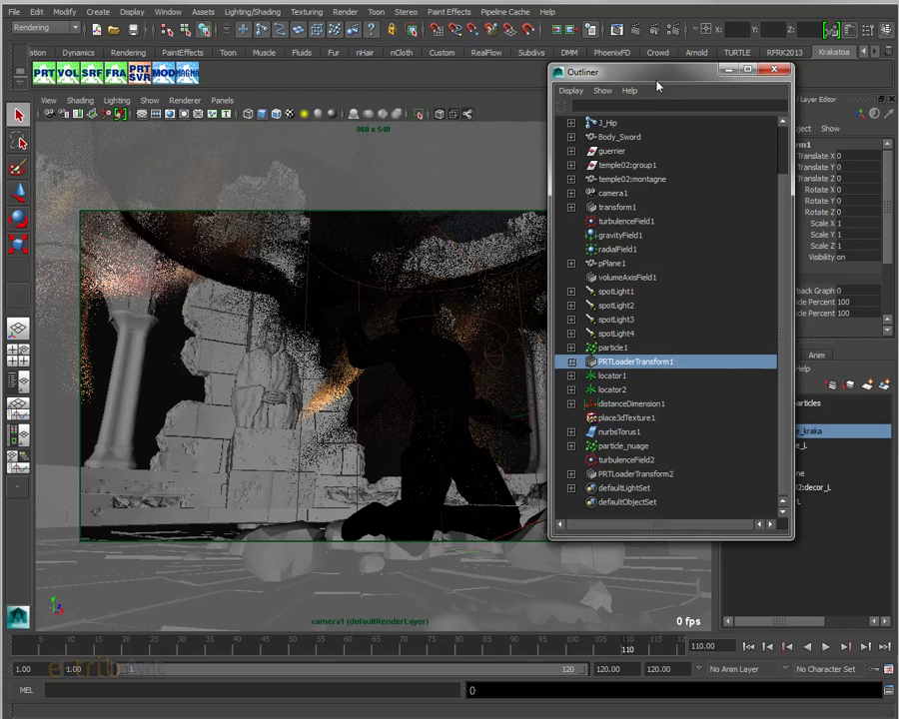
{"action": "left_click_drag", "start_coordinate": [664, 83], "coordinate": [740, 112]}
{"action": "key", "text": "alt+F4"}
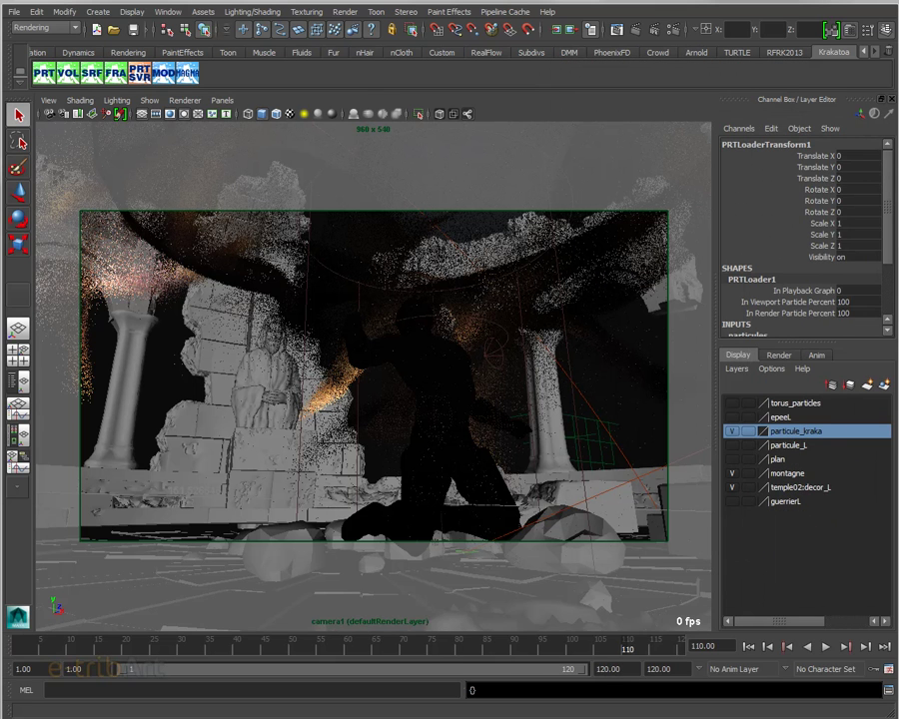
{"action": "key", "text": "ctrl+a"}
{"action": "left_click_drag", "start_coordinate": [500, 64], "coordinate": [342, 64]}
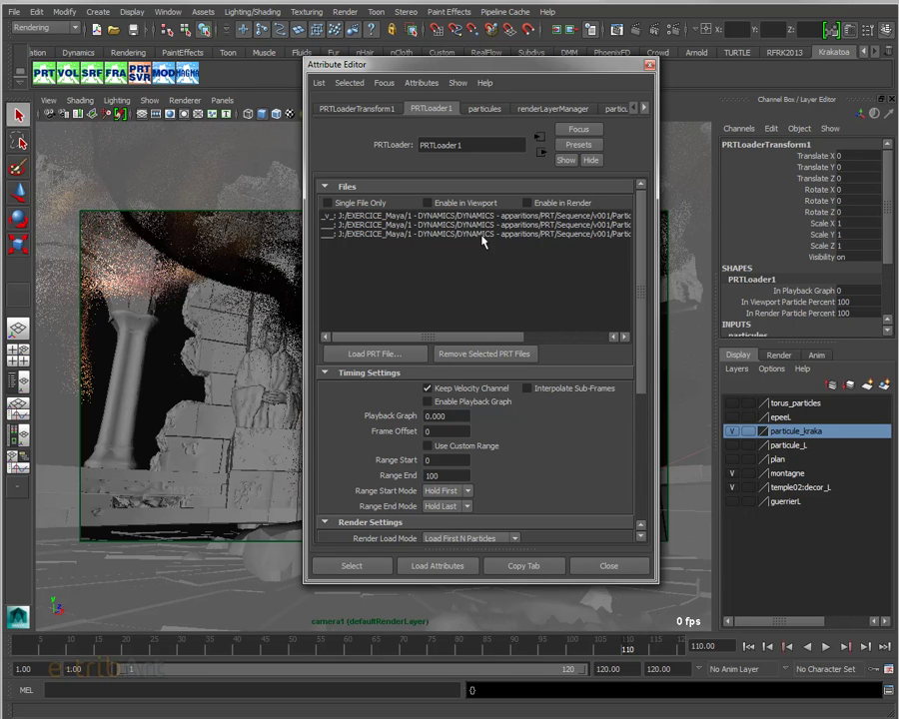
{"action": "left_click_drag", "start_coordinate": [655, 258], "coordinate": [842, 262]}
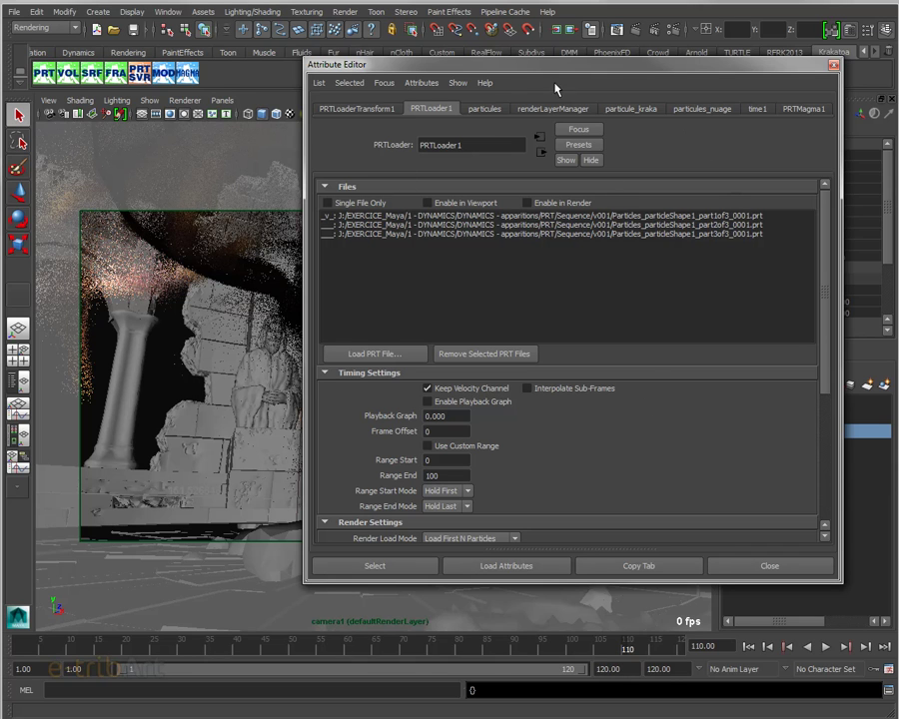
{"action": "left_click_drag", "start_coordinate": [502, 69], "coordinate": [898, 74]}
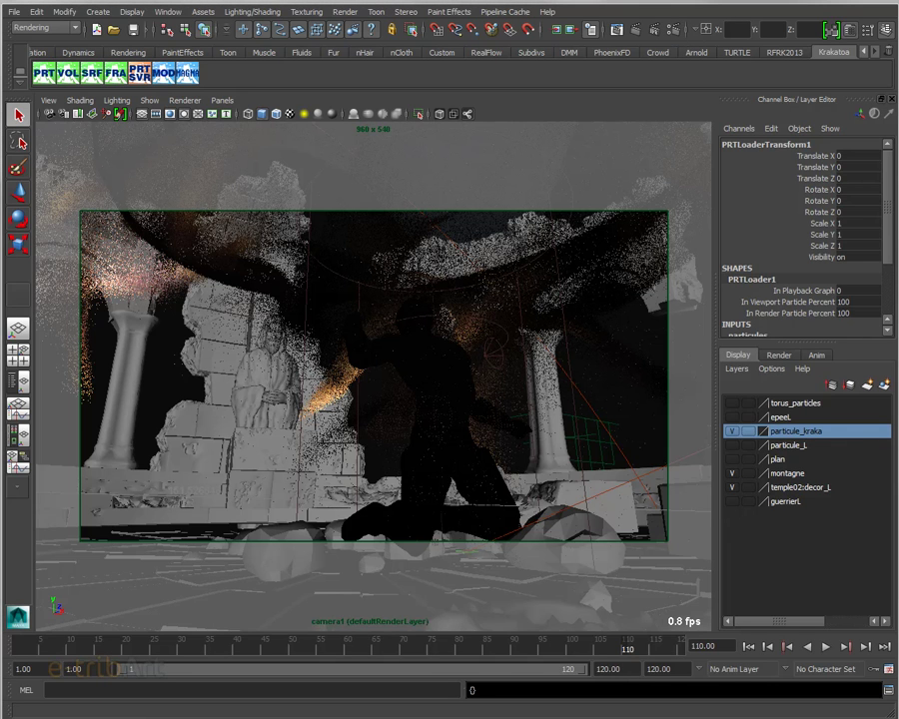
Step: Make particules_nuage the current render layer and open PRTLoader1's attributes
{"action": "left_click", "coordinate": [791, 357]}
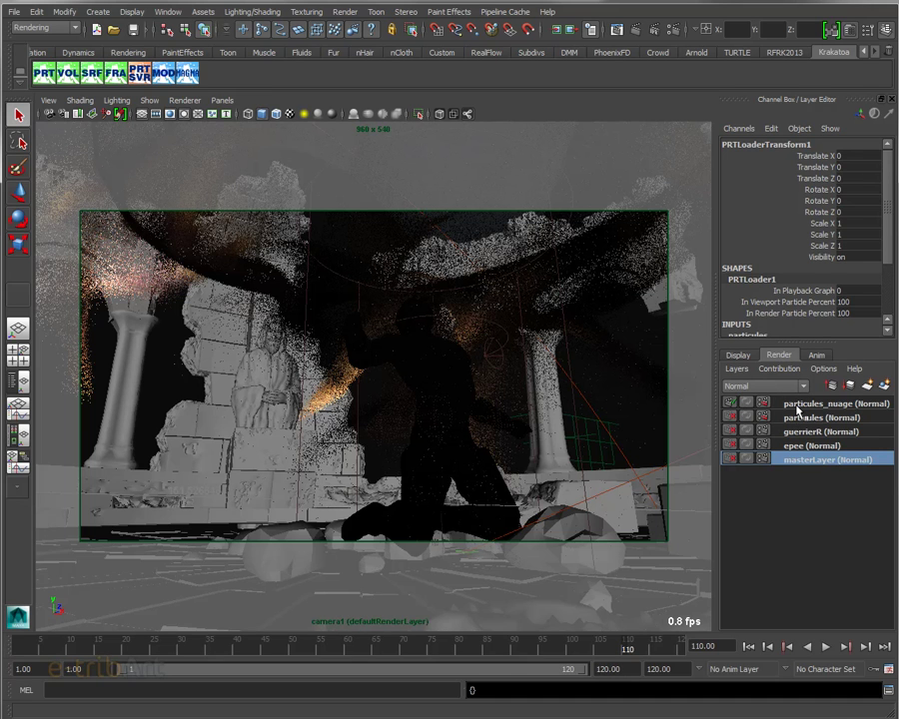
{"action": "left_click", "coordinate": [798, 419]}
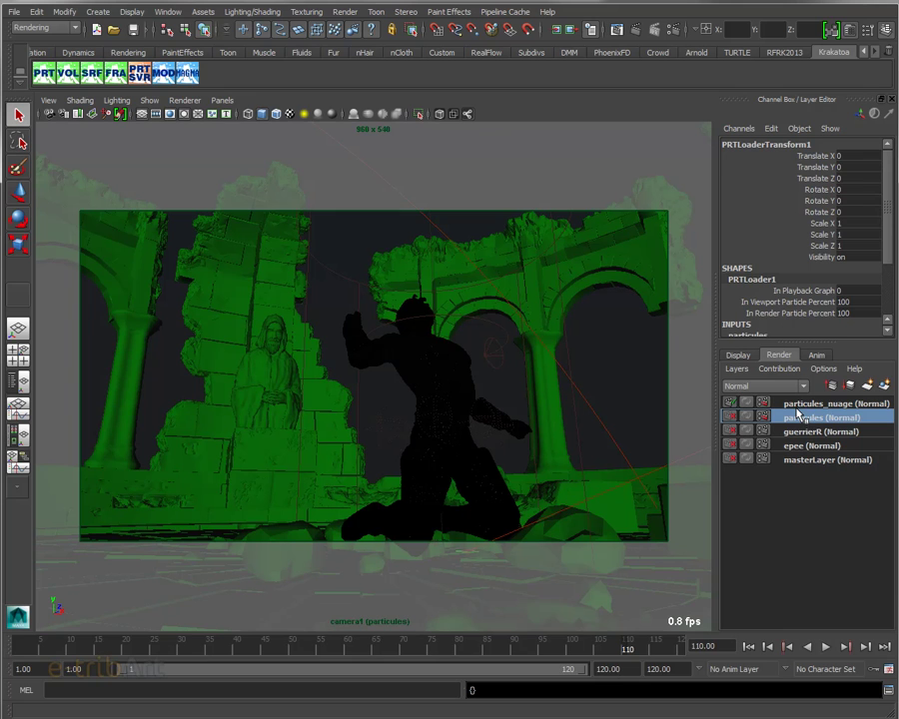
{"action": "left_click", "coordinate": [798, 404]}
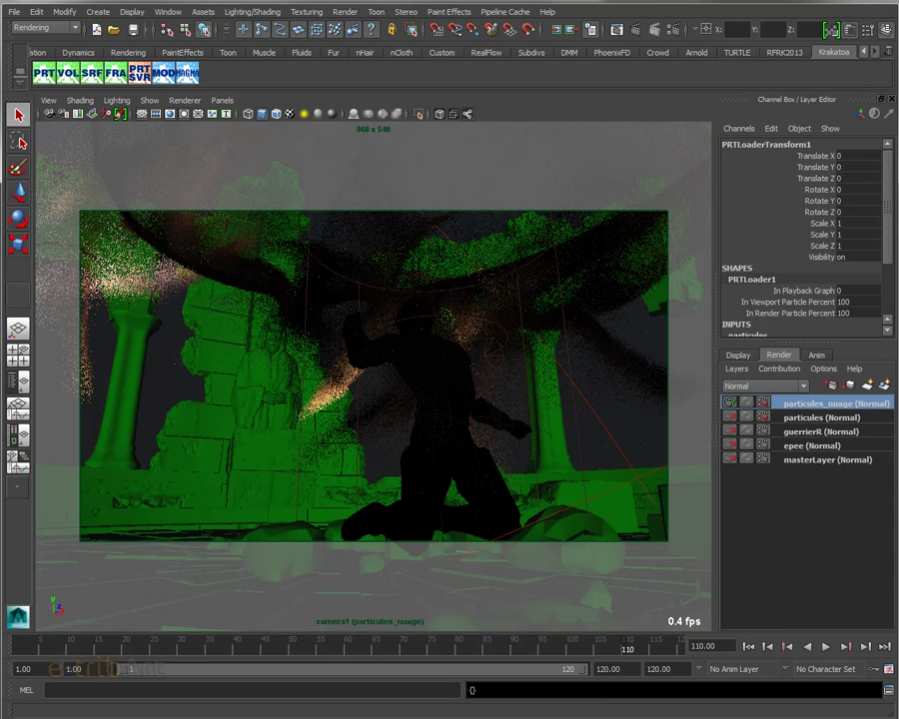
{"action": "key", "text": "ctrl+a"}
Step: Turn on Enable in Viewport for PRTLoader1's first PRT file and close its settings
{"action": "mouse_move", "coordinate": [849, 139]}
{"action": "left_mouse_down"}
{"action": "mouse_move", "coordinate": [336, 94]}
{"action": "mouse_move", "coordinate": [372, 97]}
{"action": "left_mouse_up"}
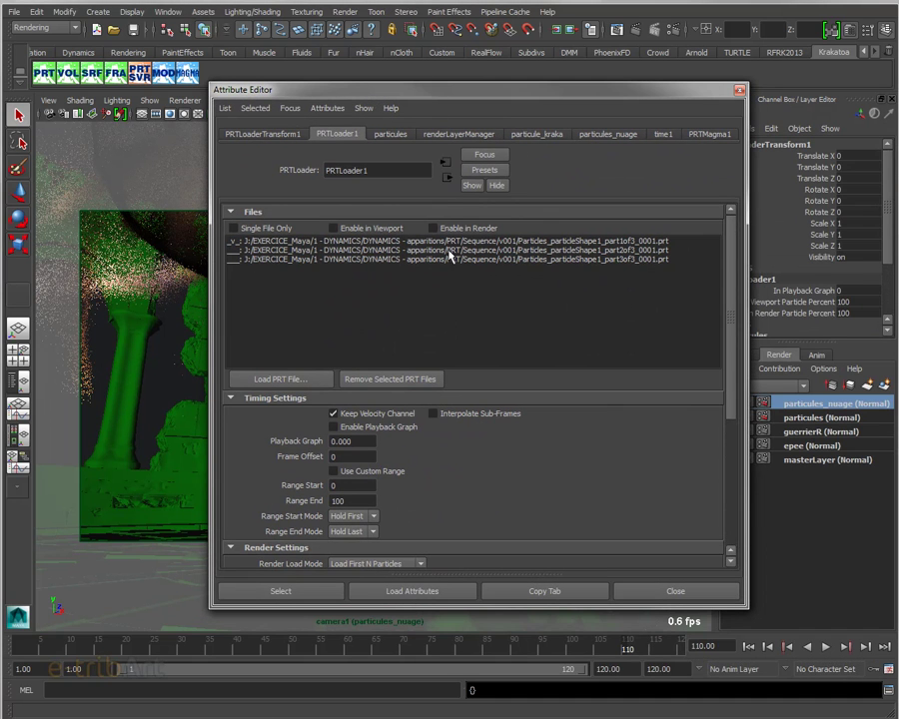
{"action": "left_click", "coordinate": [345, 260]}
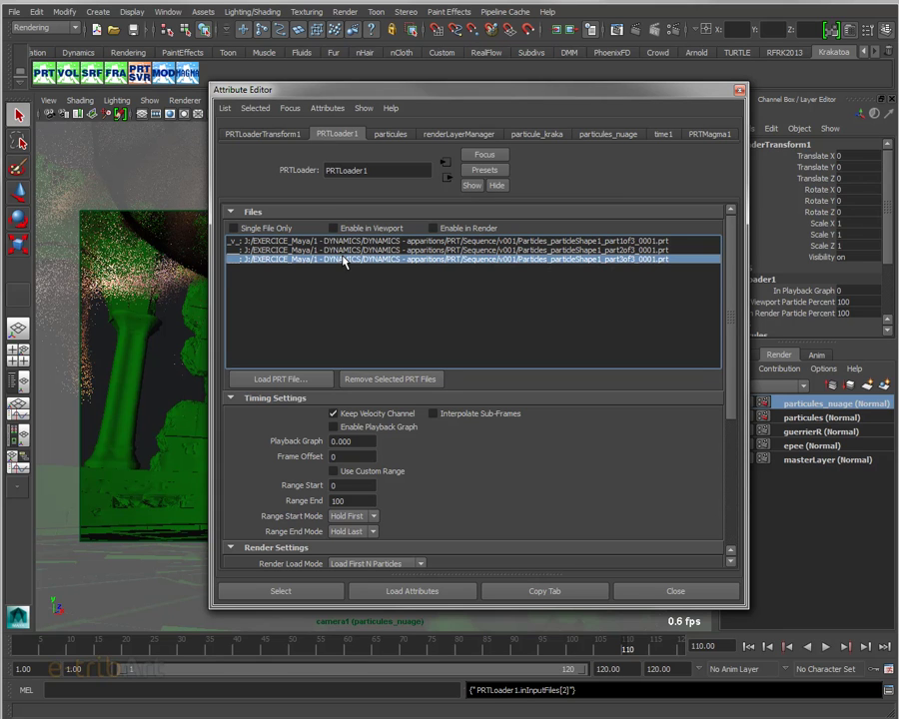
{"action": "left_click", "coordinate": [346, 250]}
{"action": "left_click", "coordinate": [349, 241]}
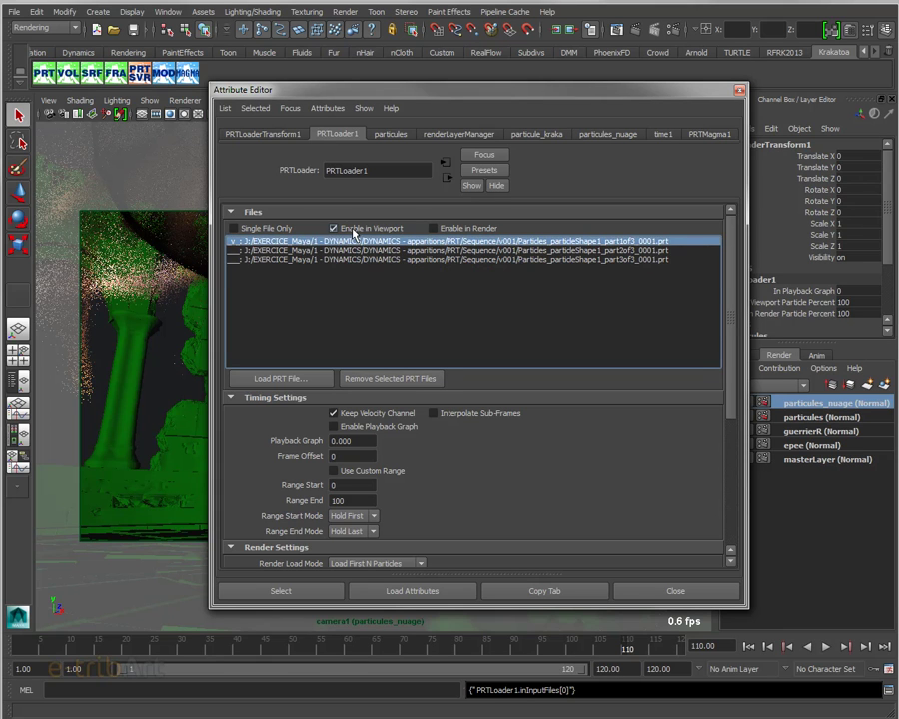
{"action": "key", "text": "ctrl+a"}
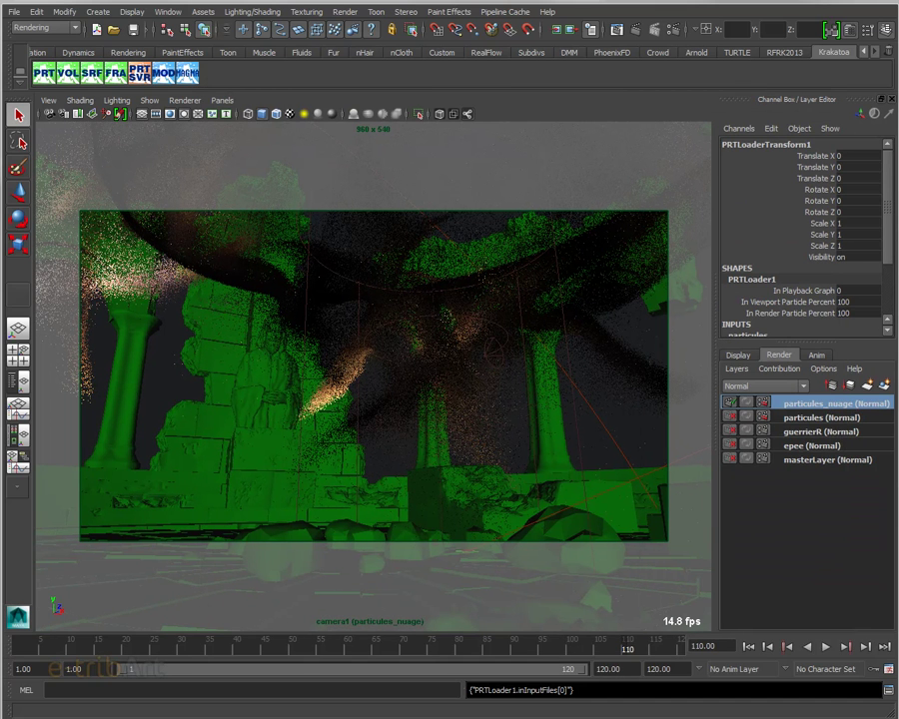
Step: Select PRTLoaderTransform2 and open PRTLoader2's attribute settings
{"action": "key", "text": "ctrl+d"}
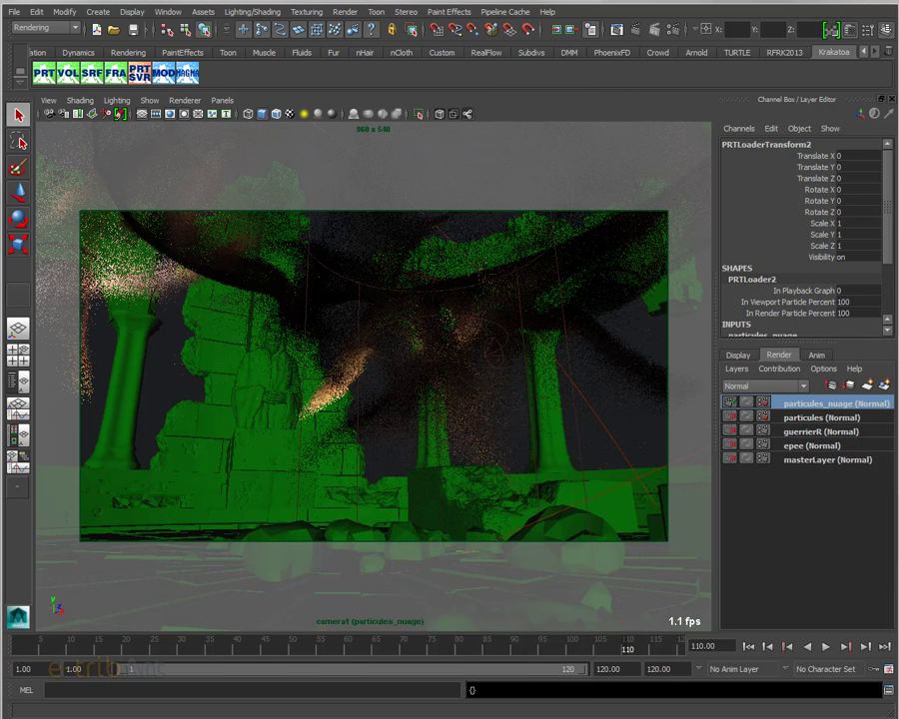
{"action": "key", "text": "ctrl+a"}
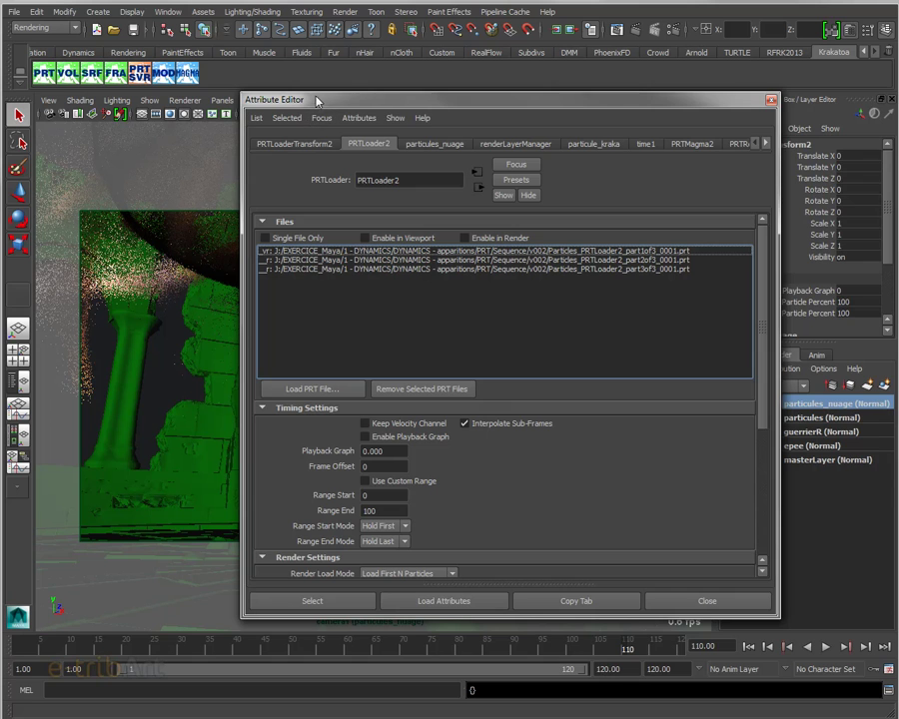
{"action": "left_click_drag", "start_coordinate": [319, 101], "coordinate": [354, 108]}
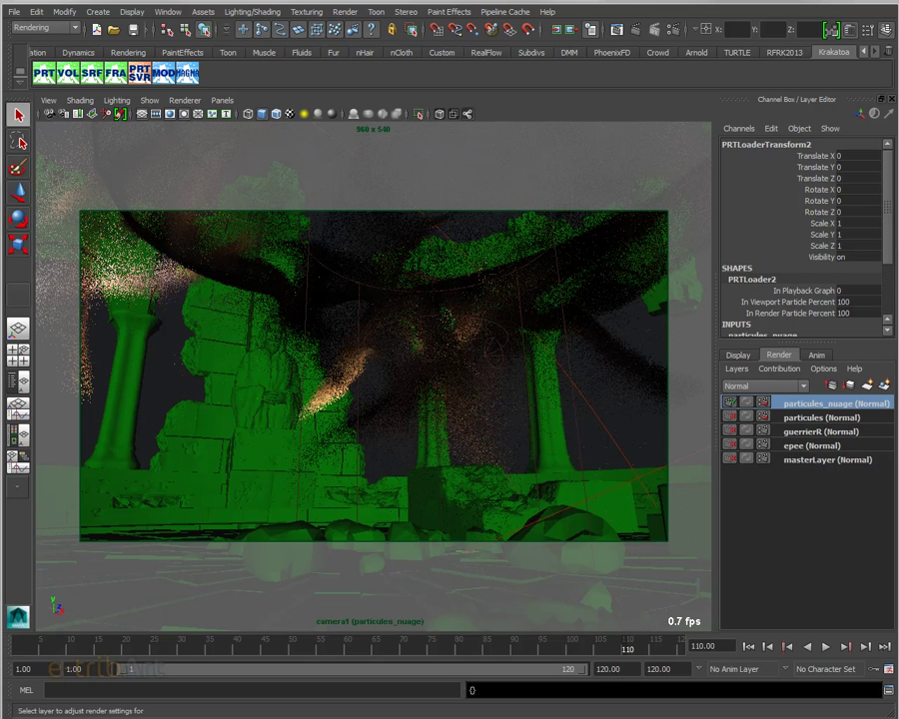
{"action": "left_click", "coordinate": [598, 28]}
{"action": "left_click_drag", "start_coordinate": [150, 62], "coordinate": [239, 18]}
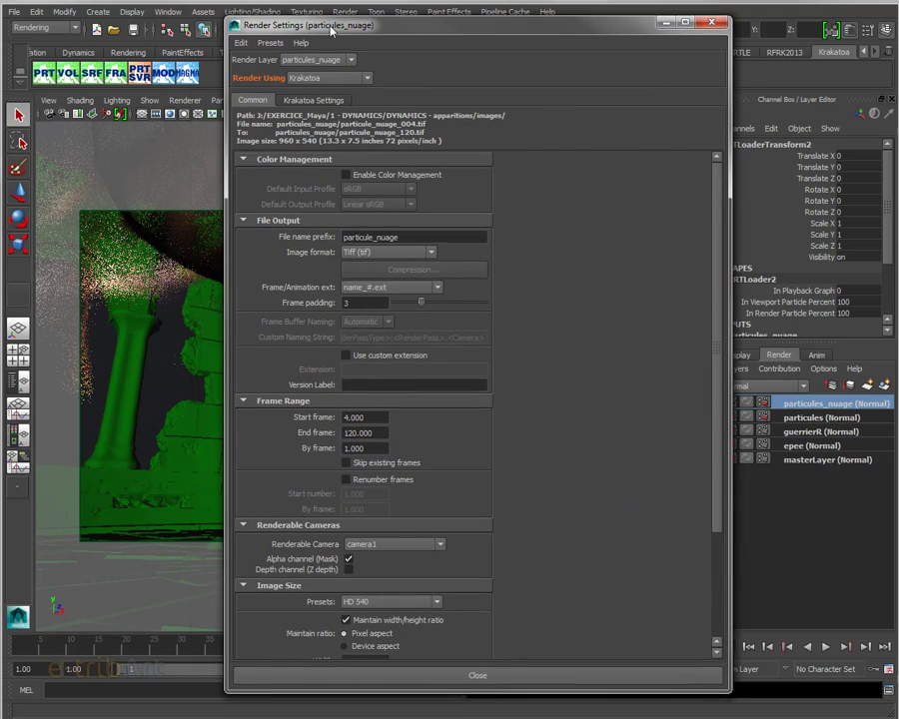
{"action": "left_click", "coordinate": [322, 98]}
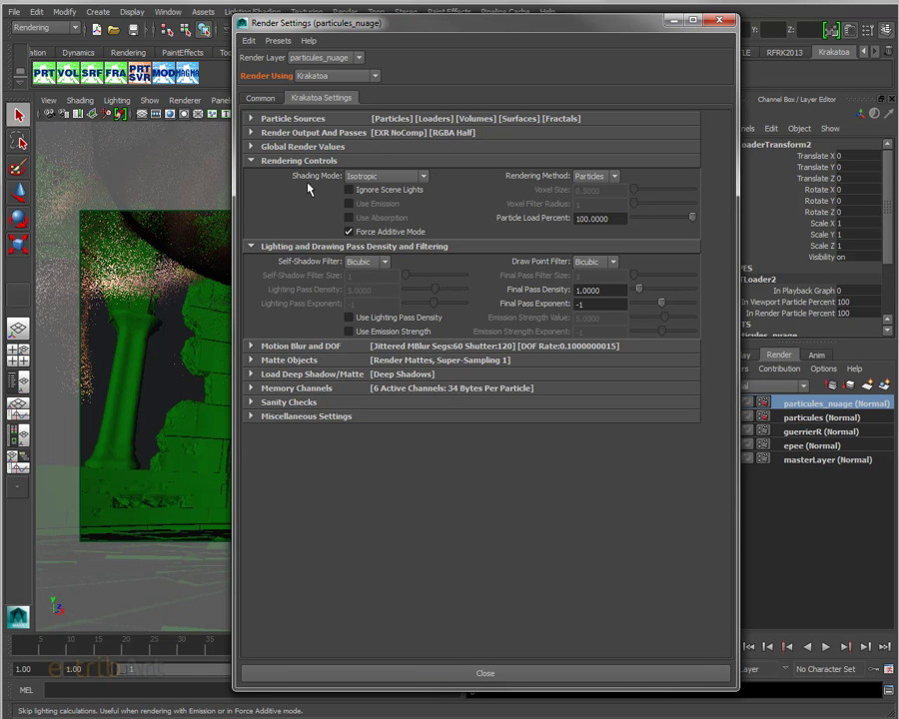
{"action": "mouse_move", "coordinate": [385, 190]}
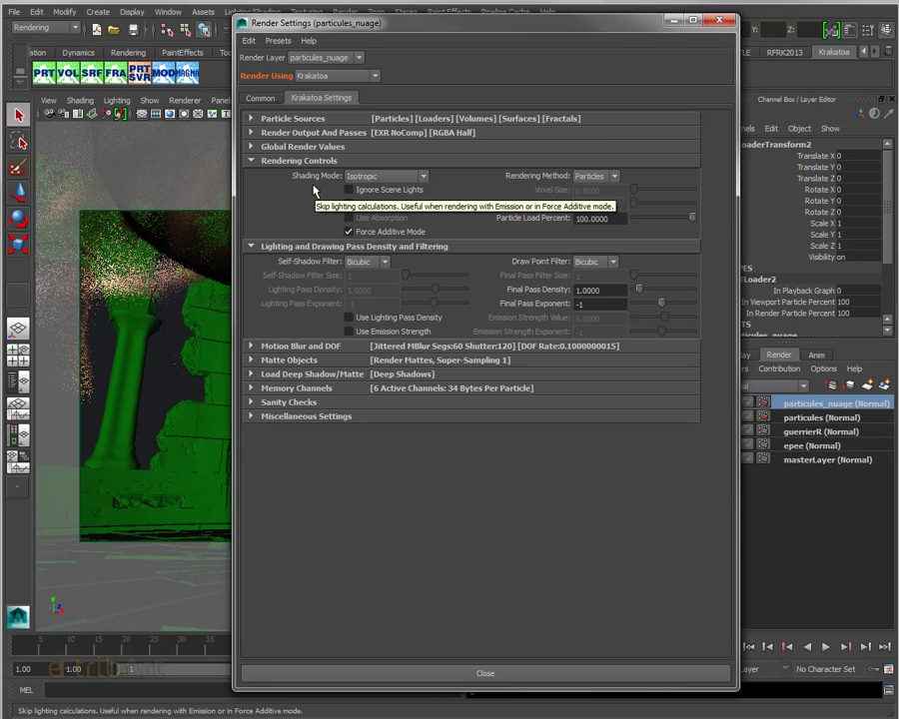
{"action": "left_click", "coordinate": [596, 178]}
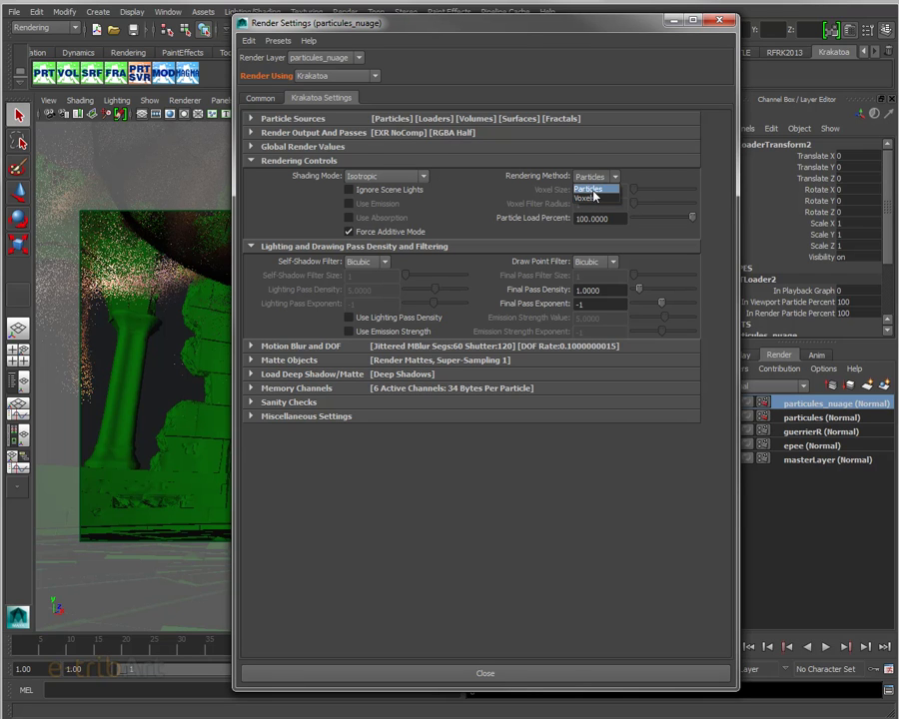
{"action": "left_click", "coordinate": [592, 190]}
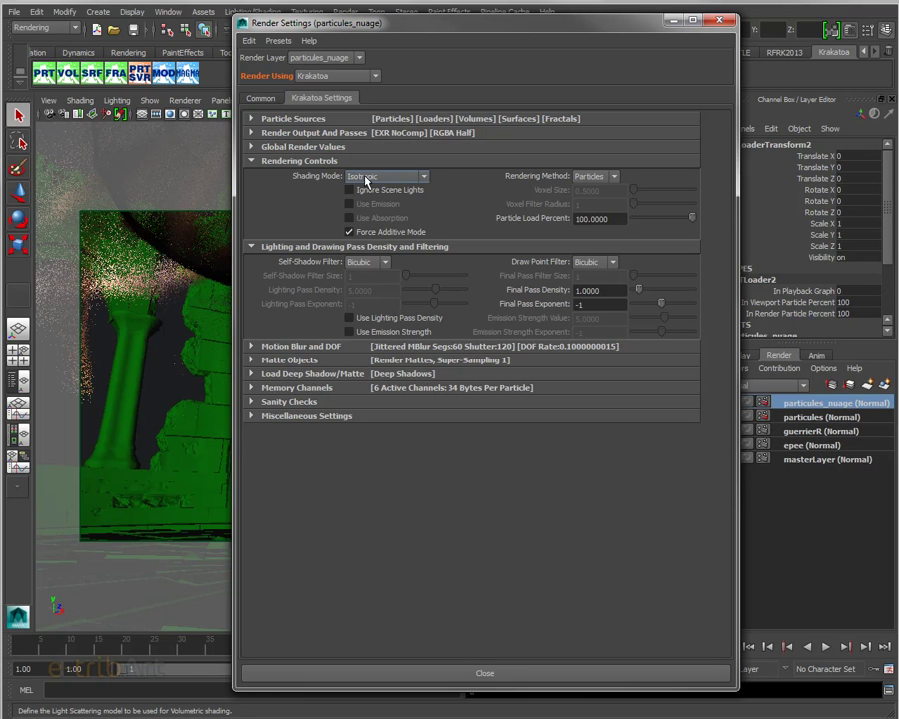
{"action": "left_click", "coordinate": [366, 177]}
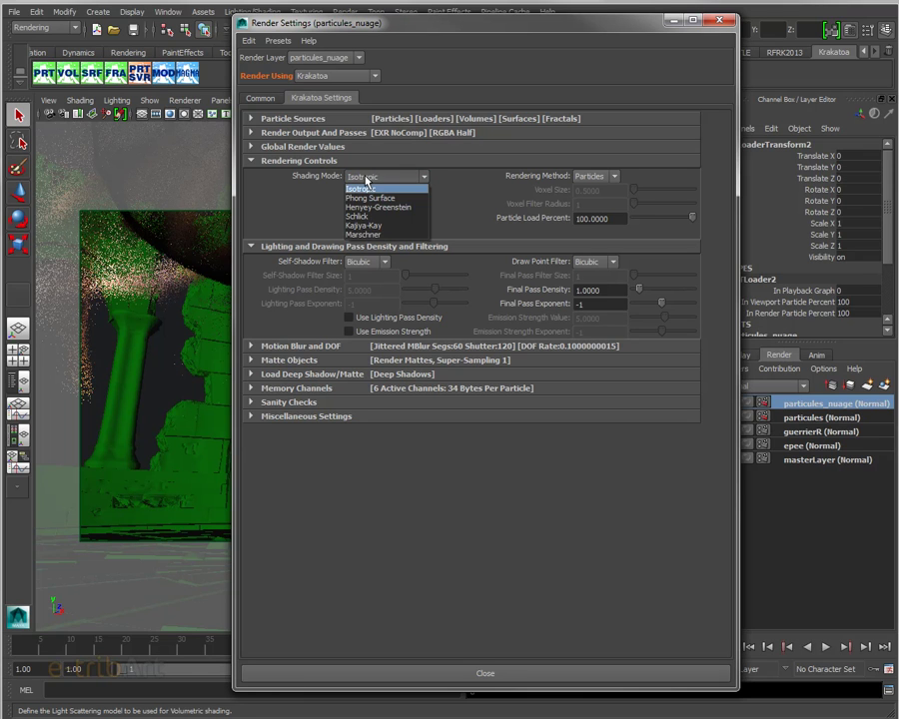
{"action": "left_click", "coordinate": [305, 192]}
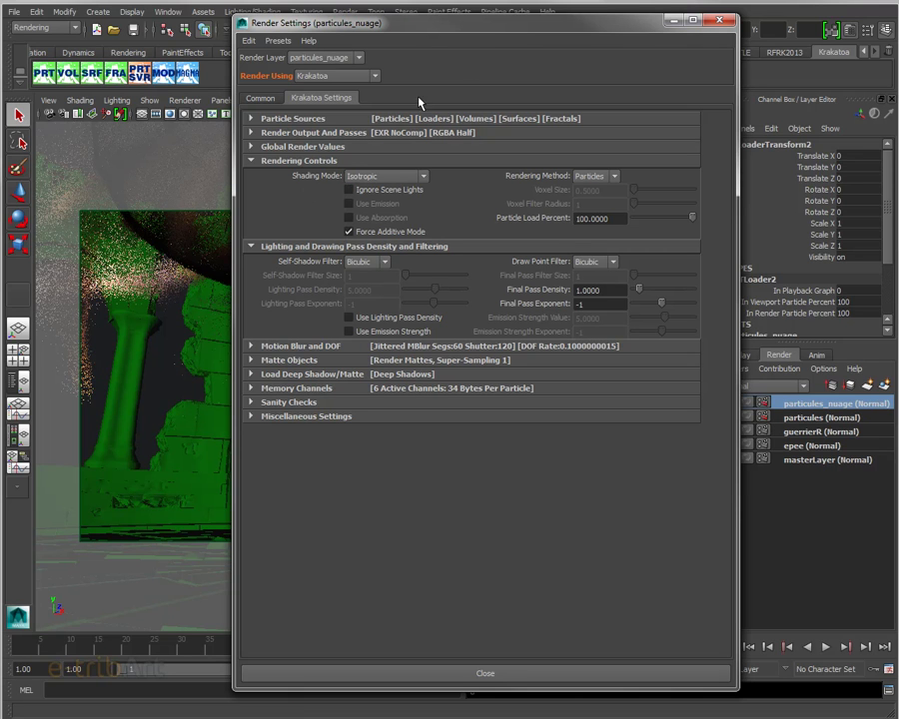
{"action": "left_click_drag", "start_coordinate": [508, 33], "coordinate": [283, 38]}
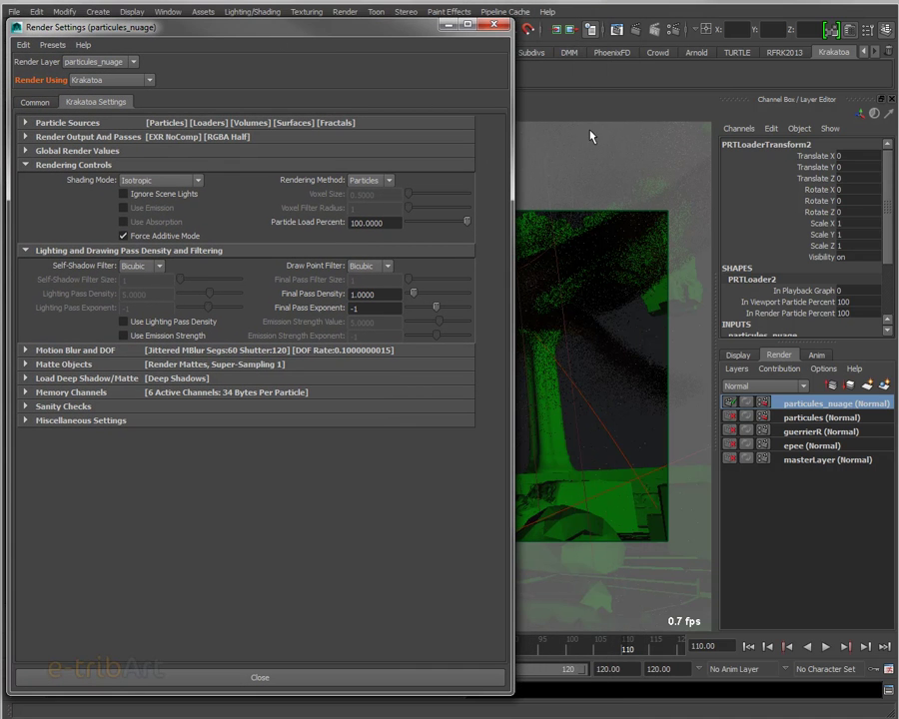
{"action": "key", "text": "alt+F4"}
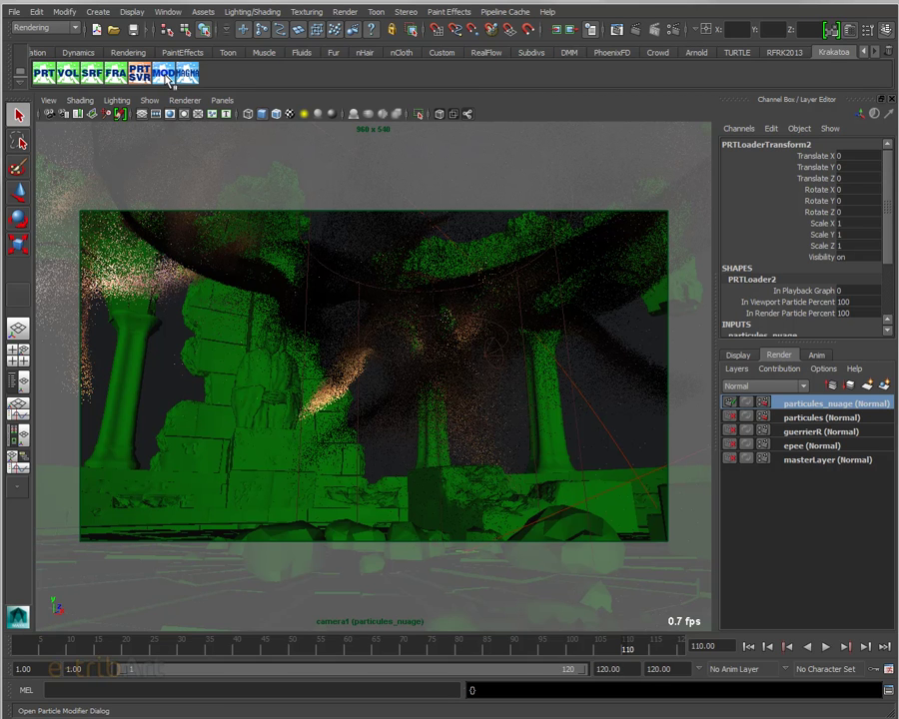
Step: Open the Krakatoa Modifier Editor from the MOD shelf, then bring back the Krakatoa render settings
{"action": "left_click", "coordinate": [166, 75]}
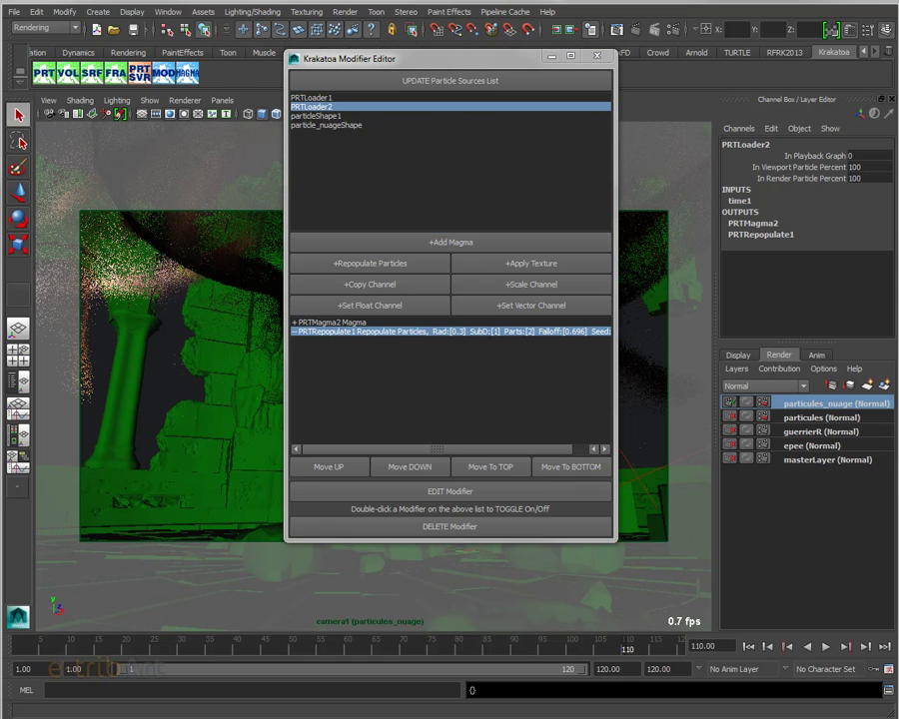
{"action": "left_click", "coordinate": [588, 29]}
{"action": "left_click_drag", "start_coordinate": [536, 32], "coordinate": [527, 25]}
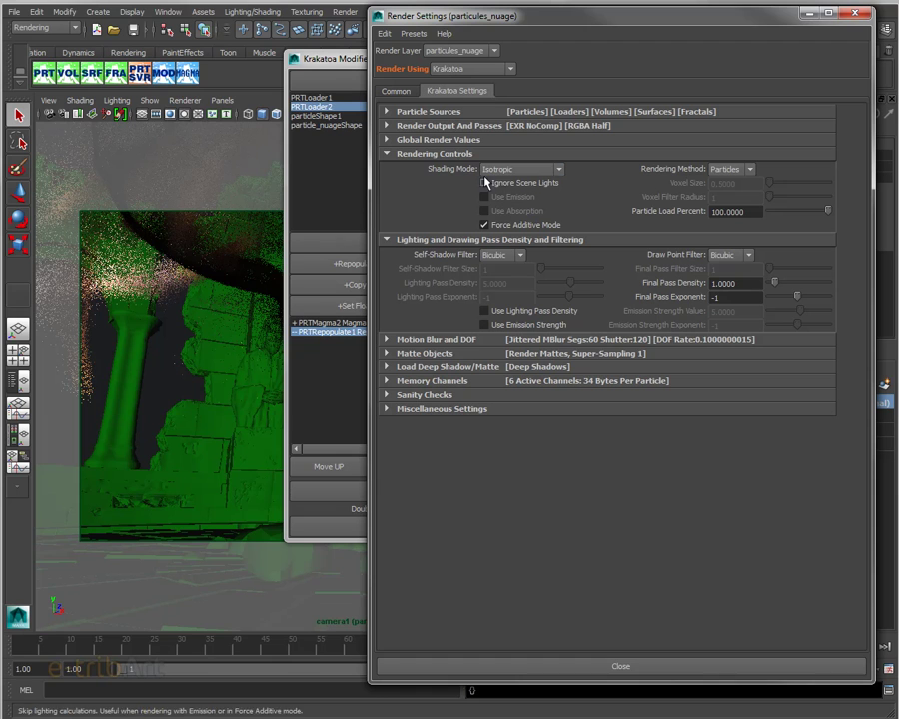
Step: Enable Use Emission while keeping Force Additive Mode on, then close Render Settings
{"action": "left_click", "coordinate": [486, 224]}
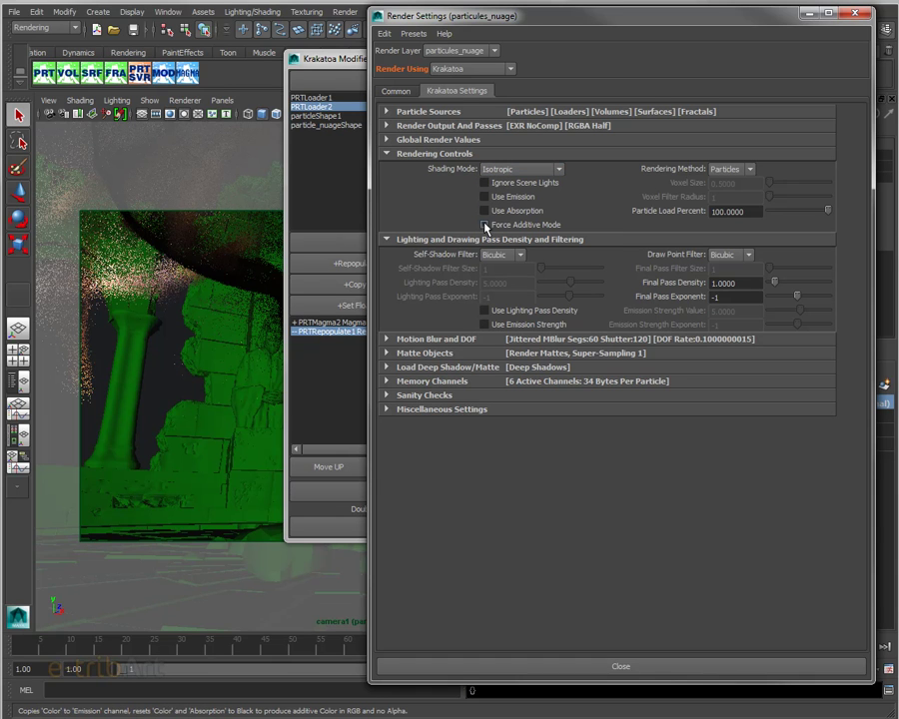
{"action": "left_click", "coordinate": [499, 197]}
{"action": "mouse_move", "coordinate": [518, 210]}
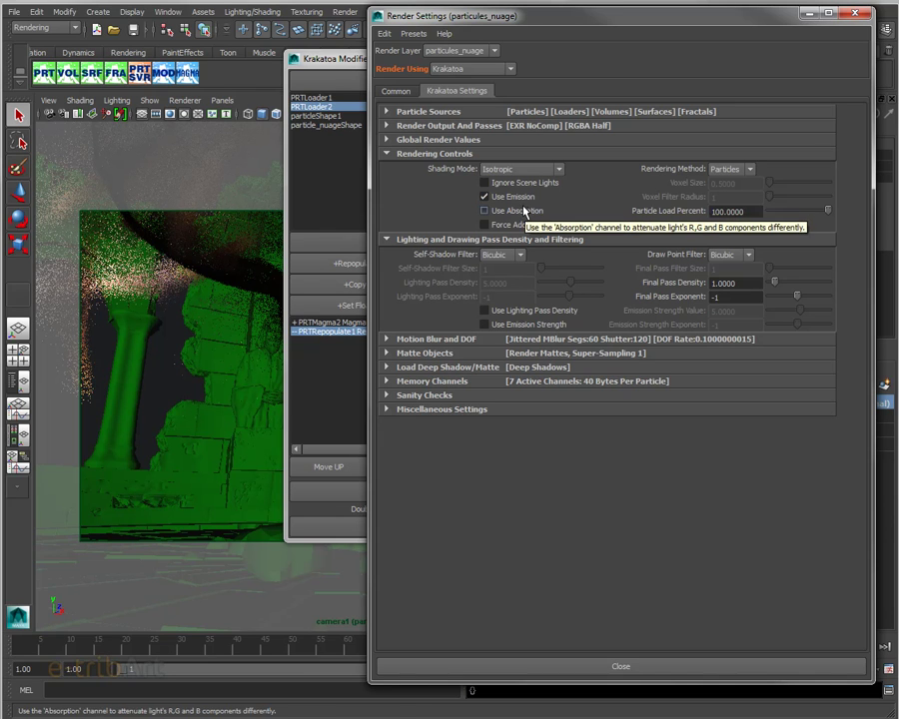
{"action": "left_click", "coordinate": [513, 227]}
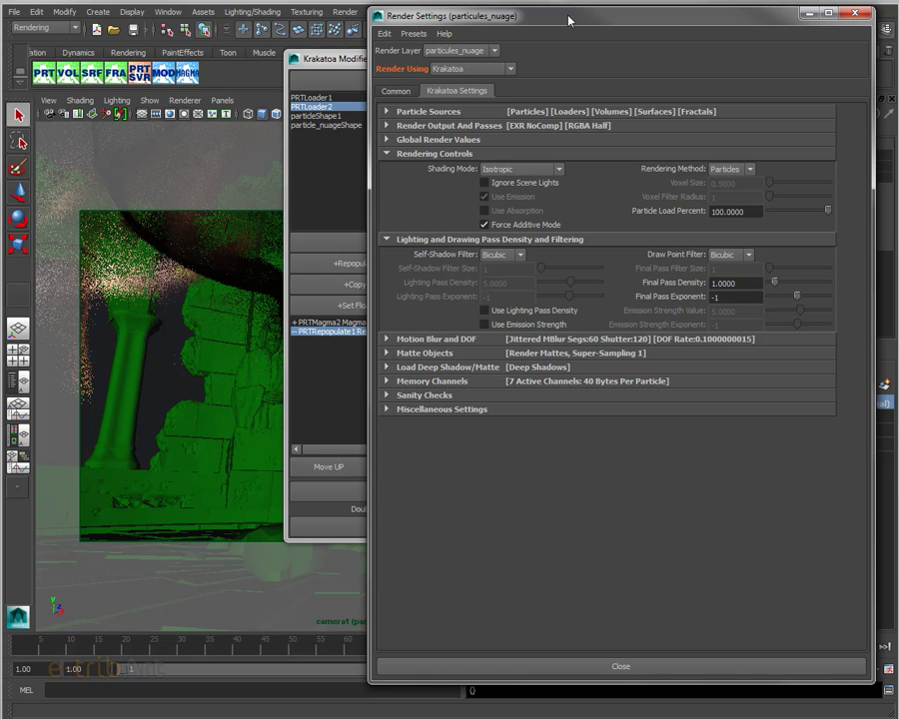
{"action": "left_click_drag", "start_coordinate": [568, 20], "coordinate": [660, 34]}
{"action": "key", "text": "alt+F4"}
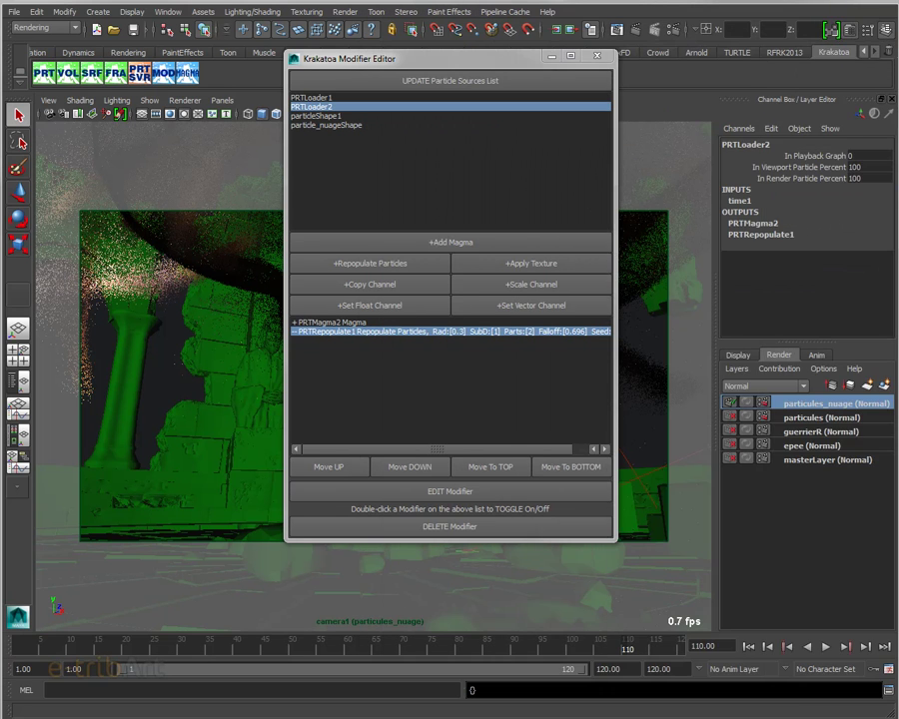
Step: Reopen the Krakatoa render settings to check Motion Blur and Matte Objects, then close them
{"action": "left_click", "coordinate": [544, 28]}
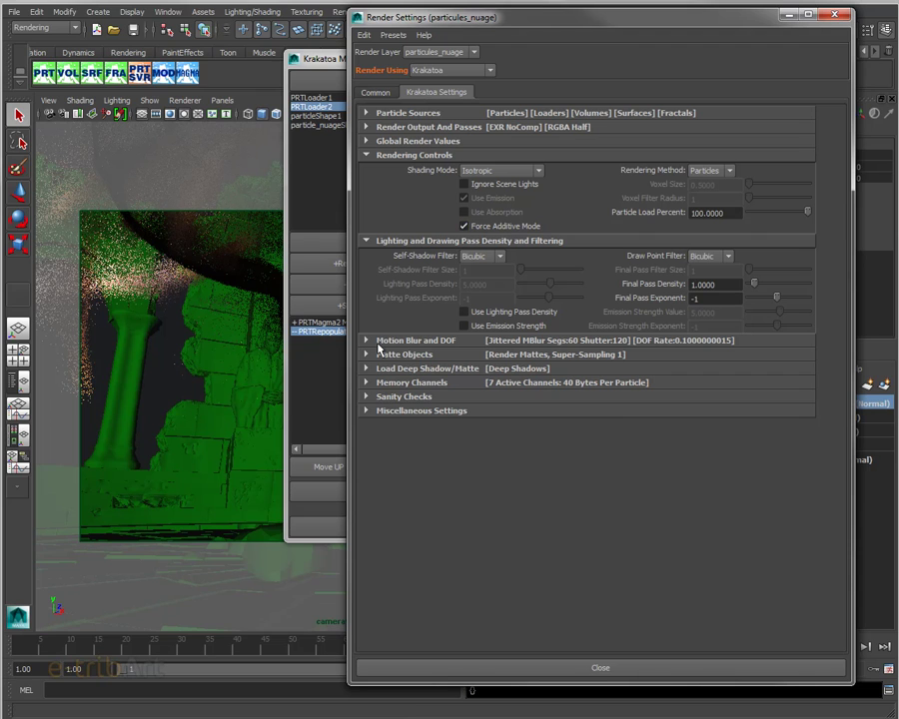
{"action": "left_click", "coordinate": [377, 341]}
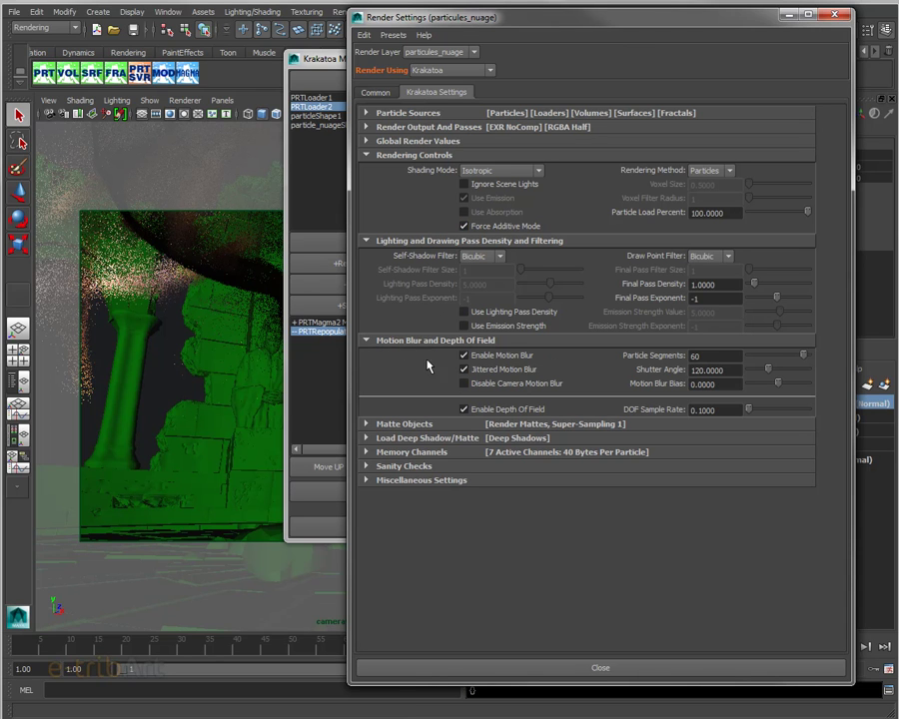
{"action": "left_click", "coordinate": [445, 425]}
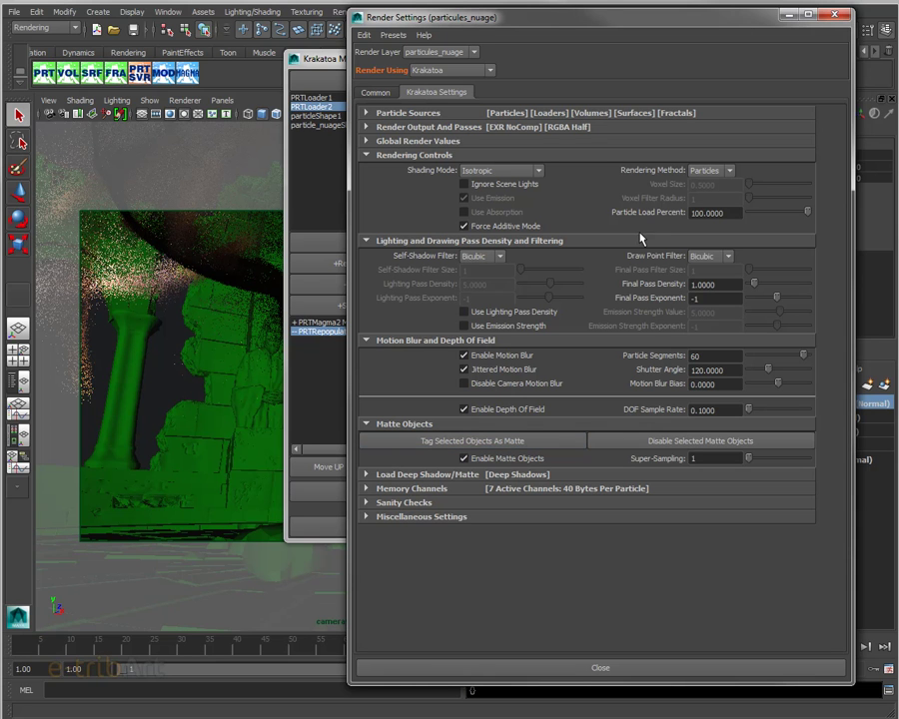
{"action": "double_click", "coordinate": [360, 16]}
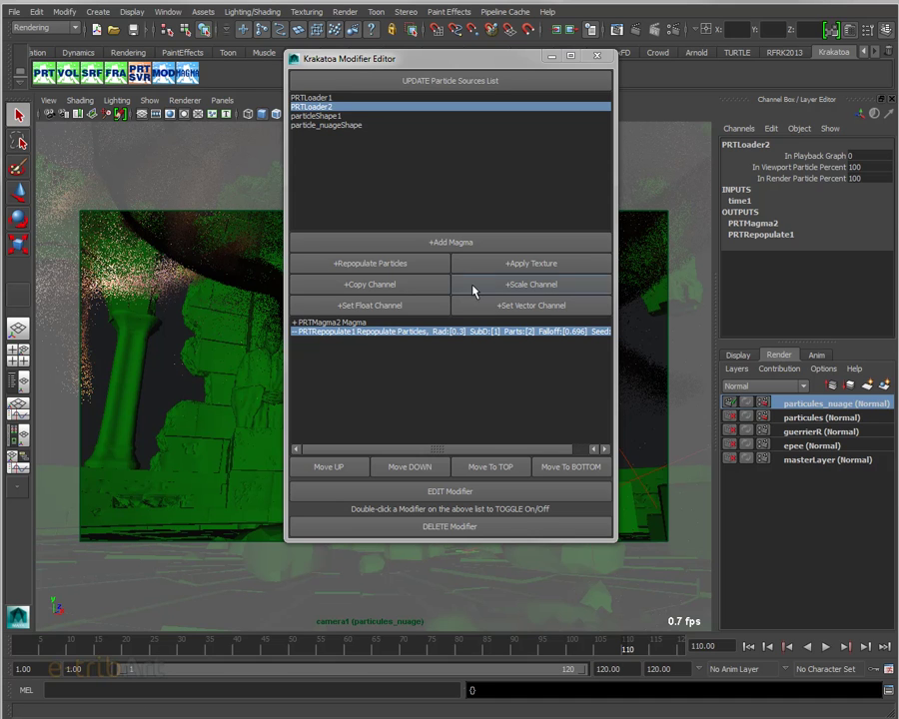
Step: Select PRTMagma2 Magma and move the Krakatoa Modifier Editor to the right
{"action": "left_click", "coordinate": [336, 323]}
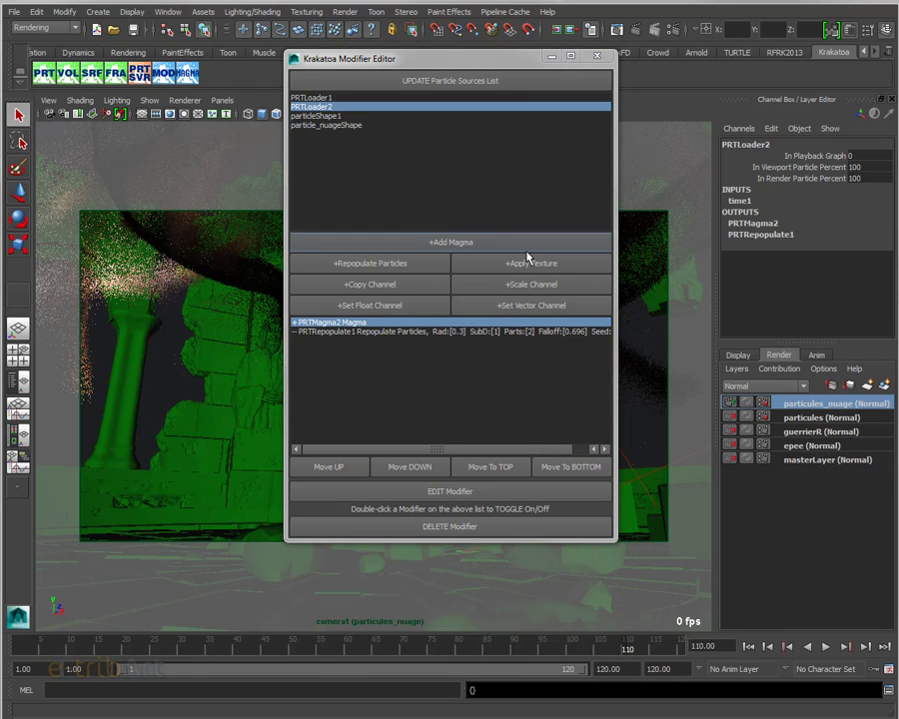
{"action": "left_click_drag", "start_coordinate": [473, 64], "coordinate": [702, 86]}
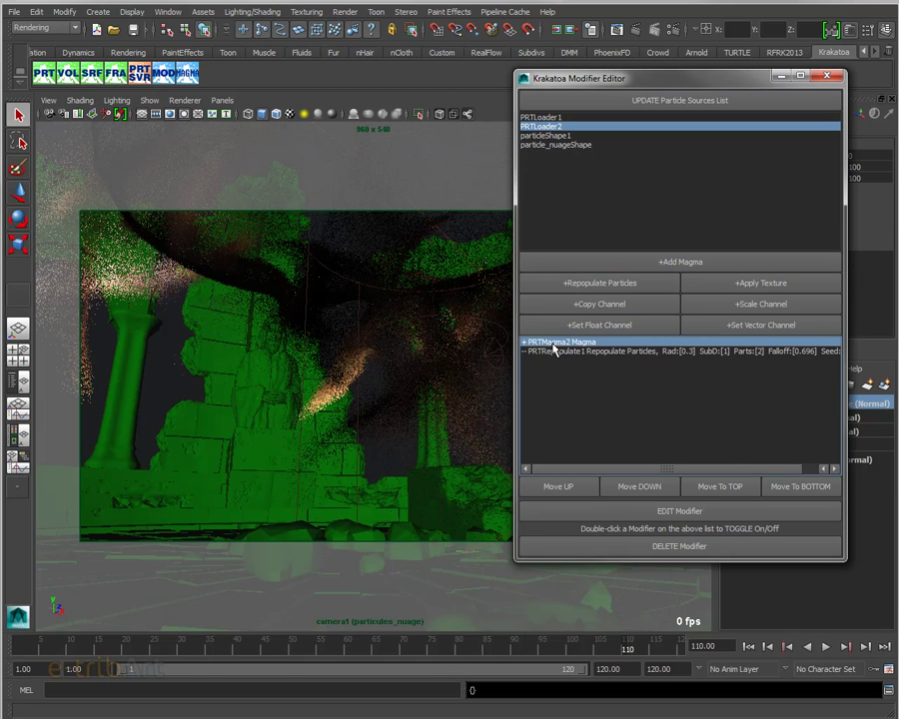
Step: Open PRTMagma2 in the Krakatoa Magma Editor and zoom out over its node graph
{"action": "left_click", "coordinate": [663, 517]}
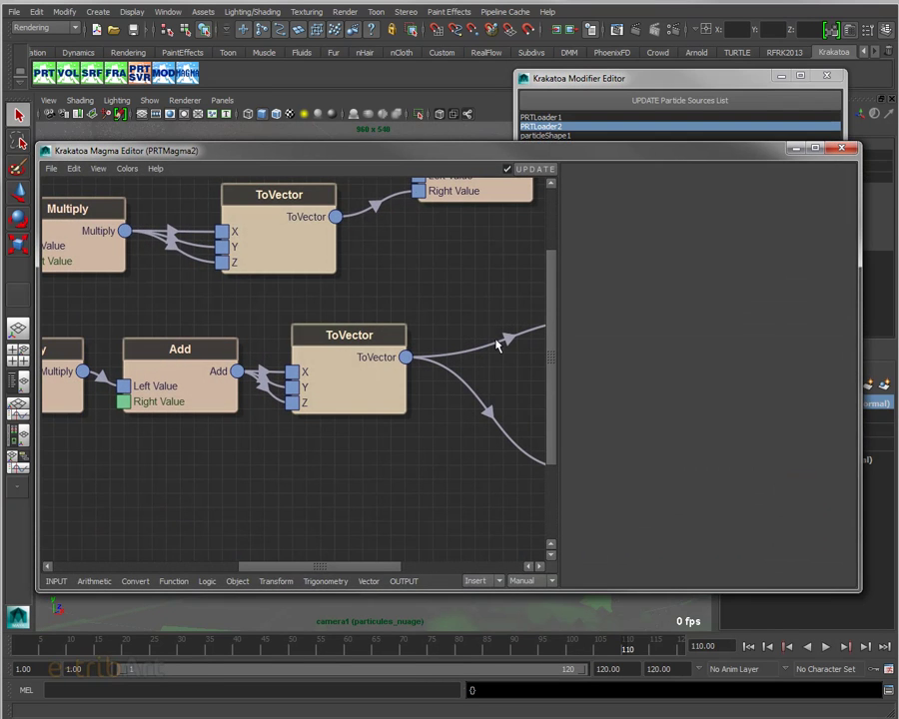
{"action": "left_click_drag", "start_coordinate": [392, 156], "coordinate": [413, 94]}
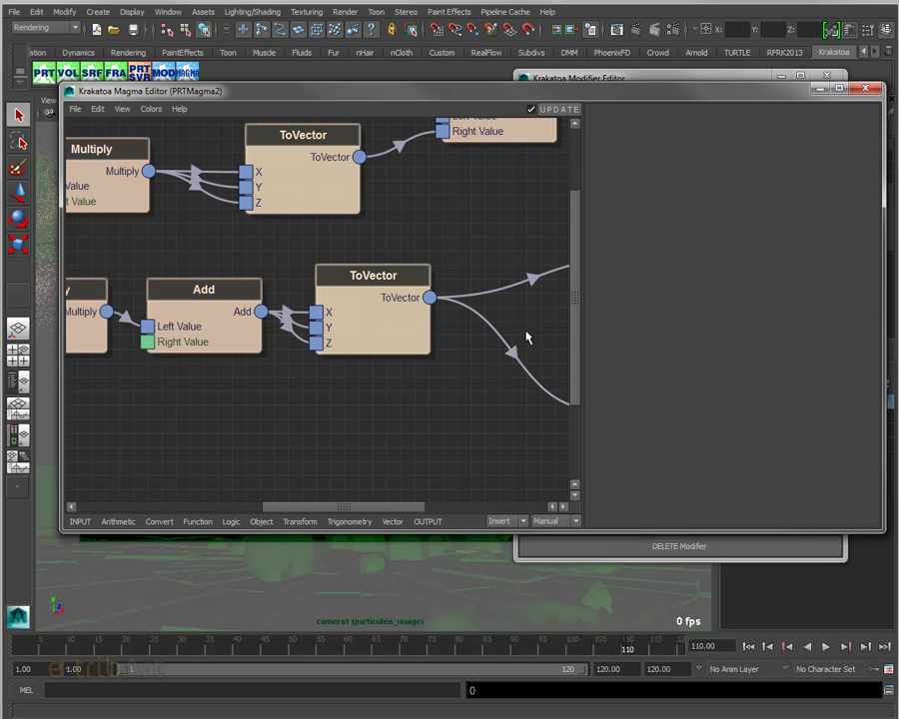
{"action": "scroll", "coordinate": [440, 375], "scroll_direction": "down", "scroll_amount": 2}
{"action": "scroll", "coordinate": [442, 376], "scroll_direction": "down", "scroll_amount": 3}
{"action": "scroll", "coordinate": [443, 380], "scroll_direction": "down", "scroll_amount": 1}
{"action": "scroll", "coordinate": [442, 380], "scroll_direction": "down", "scroll_amount": 1}
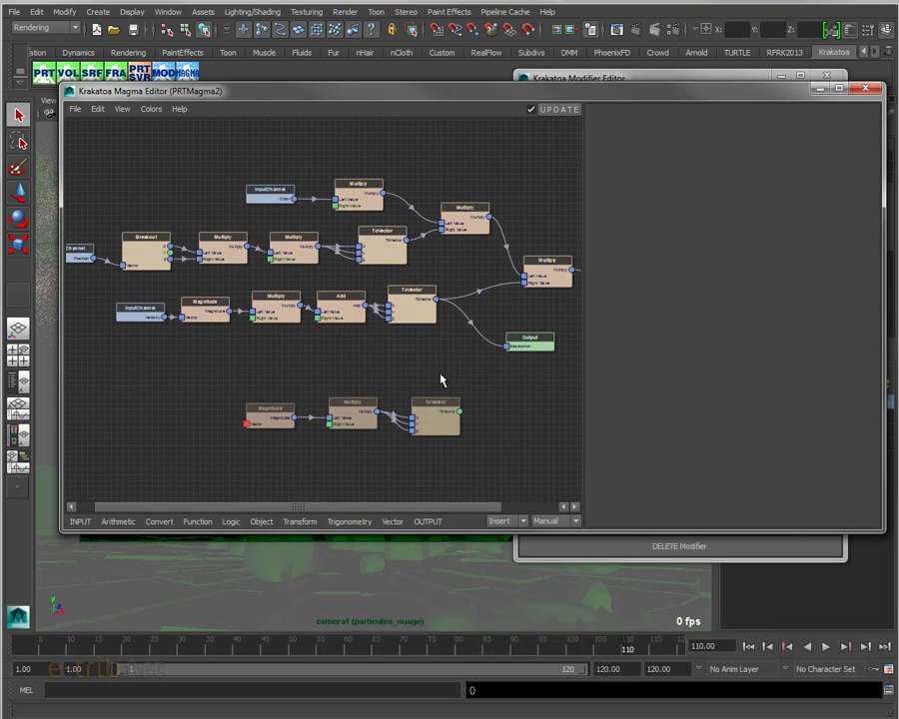
{"action": "scroll", "coordinate": [442, 379], "scroll_direction": "down", "scroll_amount": 1}
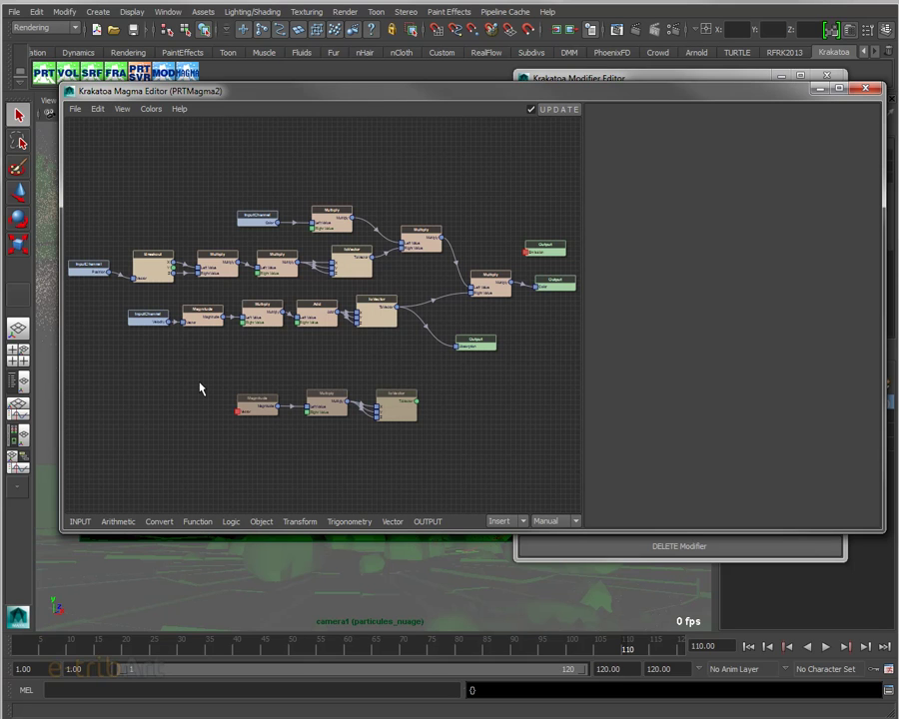
Step: Move the Position, Color and Velocity InputChannel nodes toward the left edge
{"action": "left_click", "coordinate": [92, 273]}
{"action": "left_click_drag", "start_coordinate": [92, 274], "coordinate": [113, 267]}
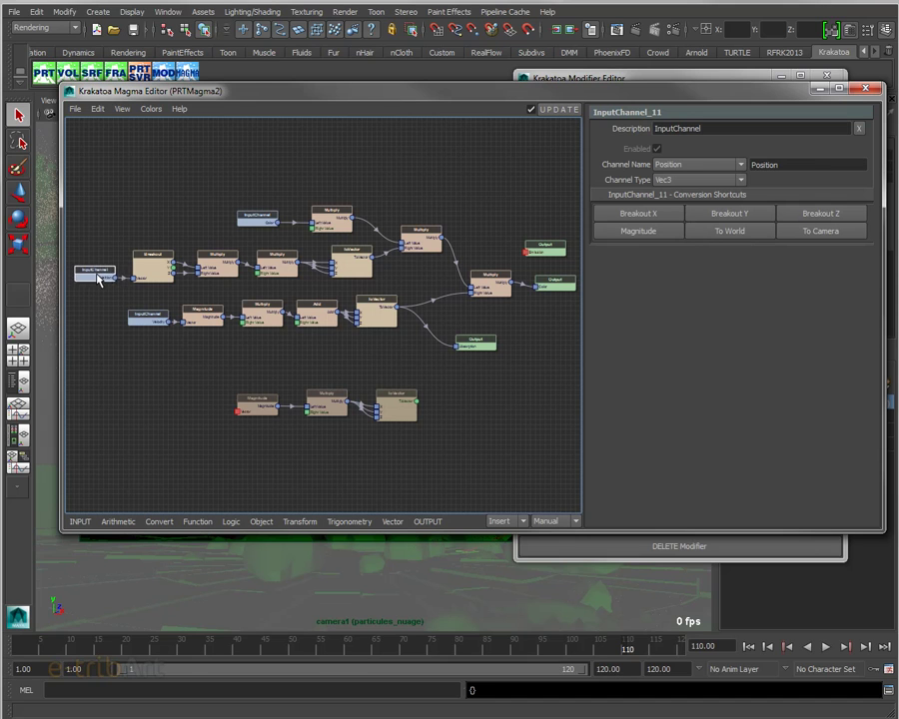
{"action": "left_click_drag", "start_coordinate": [249, 218], "coordinate": [95, 222]}
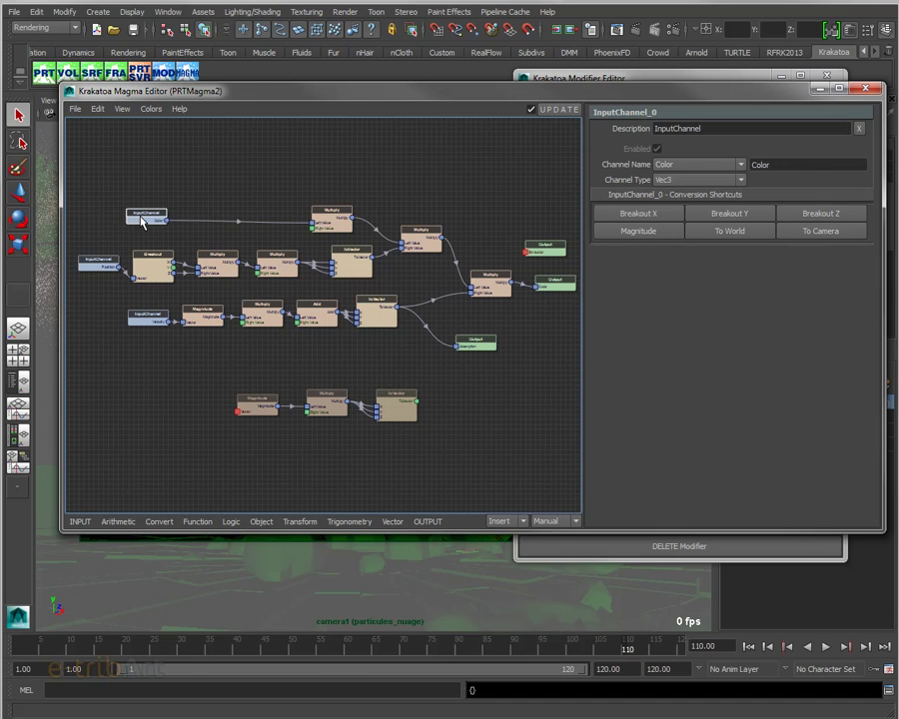
{"action": "left_click_drag", "start_coordinate": [154, 317], "coordinate": [110, 317]}
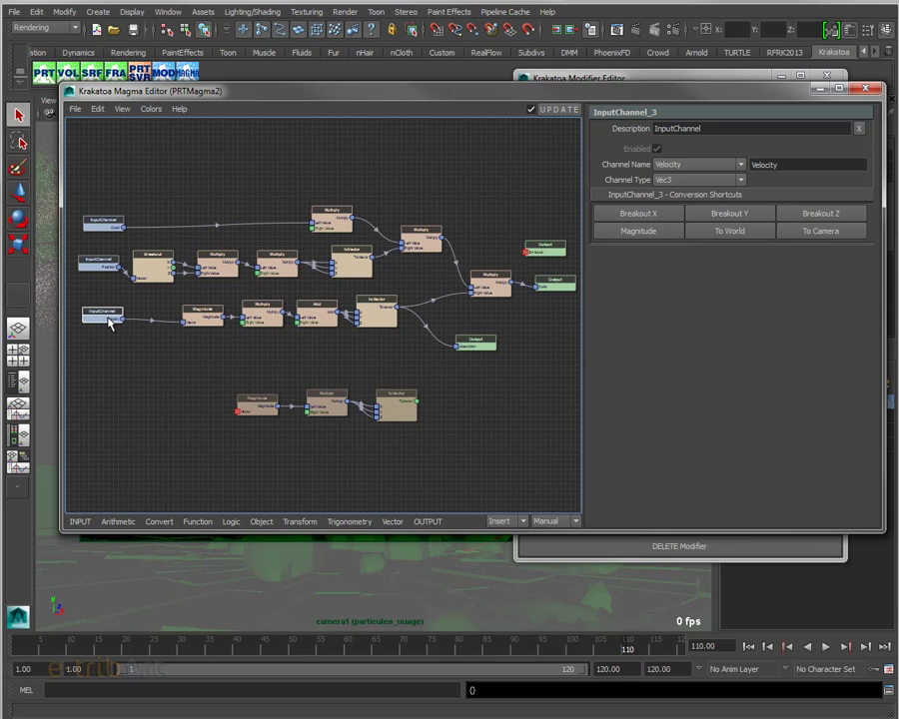
Step: Zoom in on the input nodes and nudge Position, Color and Velocity further left into a column
{"action": "scroll", "coordinate": [115, 326], "scroll_direction": "up", "scroll_amount": 2}
{"action": "scroll", "coordinate": [120, 330], "scroll_direction": "up", "scroll_amount": 1}
{"action": "scroll", "coordinate": [132, 335], "scroll_direction": "up", "scroll_amount": 1}
{"action": "scroll", "coordinate": [179, 352], "scroll_direction": "up", "scroll_amount": 2}
{"action": "middle_click_drag", "start_coordinate": [203, 361], "coordinate": [356, 446]}
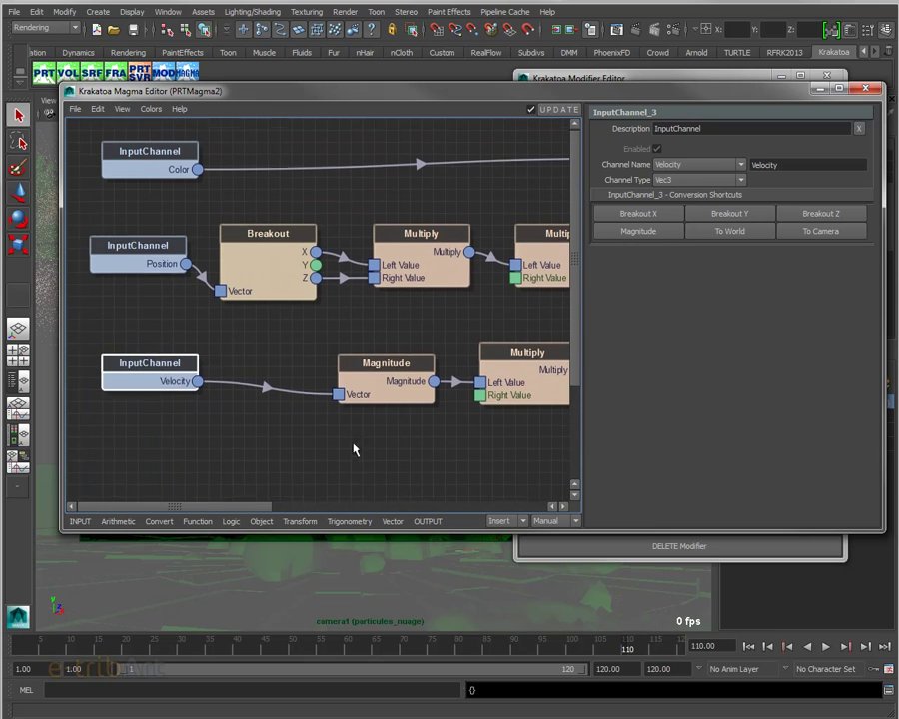
{"action": "left_click_drag", "start_coordinate": [157, 267], "coordinate": [157, 292]}
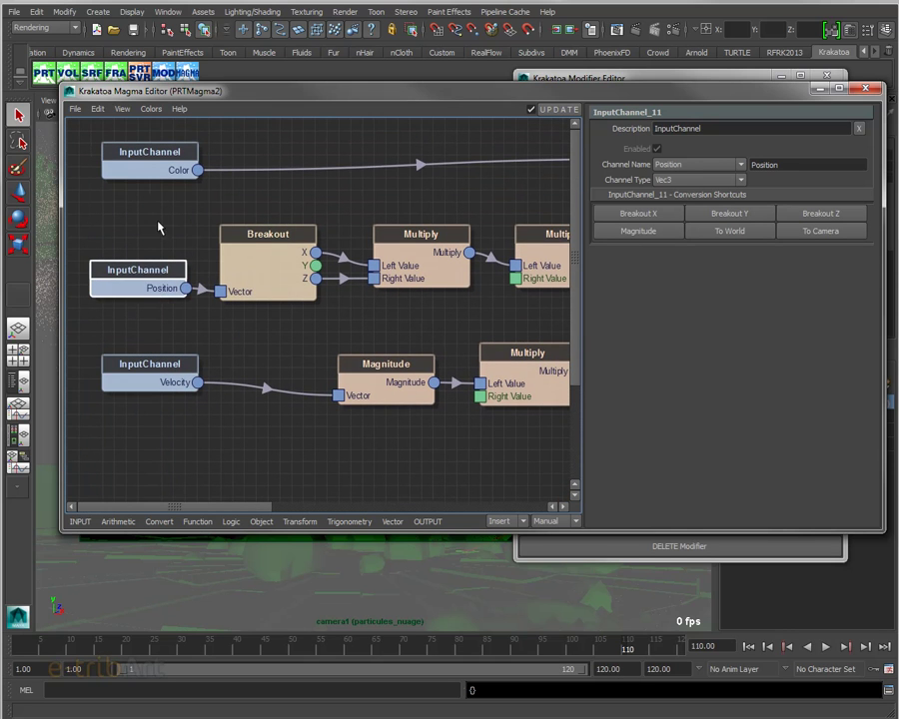
{"action": "left_click_drag", "start_coordinate": [163, 170], "coordinate": [151, 171]}
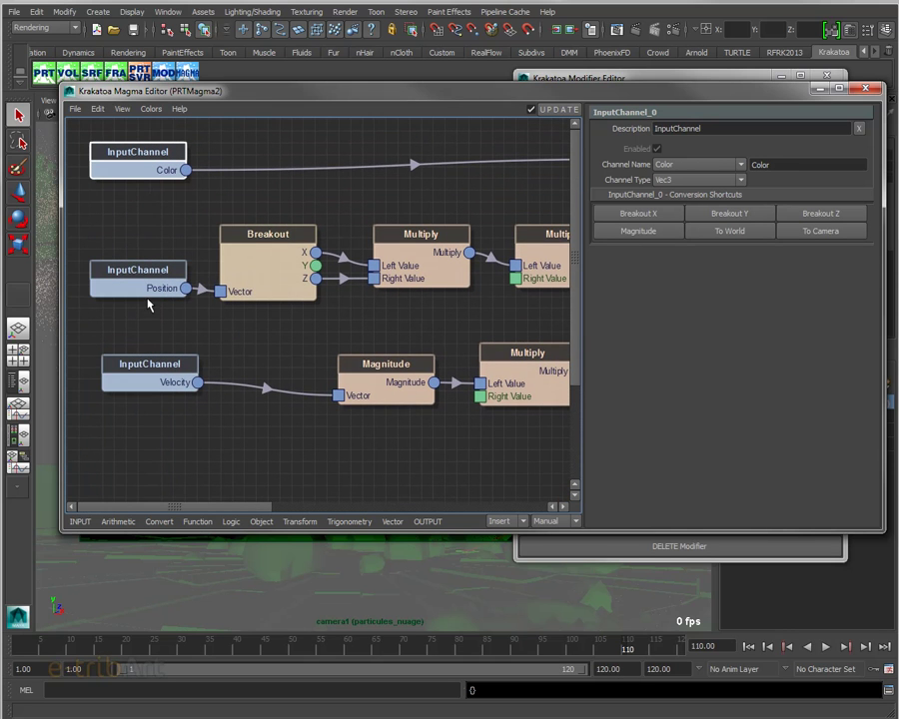
{"action": "left_click_drag", "start_coordinate": [152, 286], "coordinate": [140, 286]}
{"action": "left_click_drag", "start_coordinate": [150, 371], "coordinate": [139, 371]}
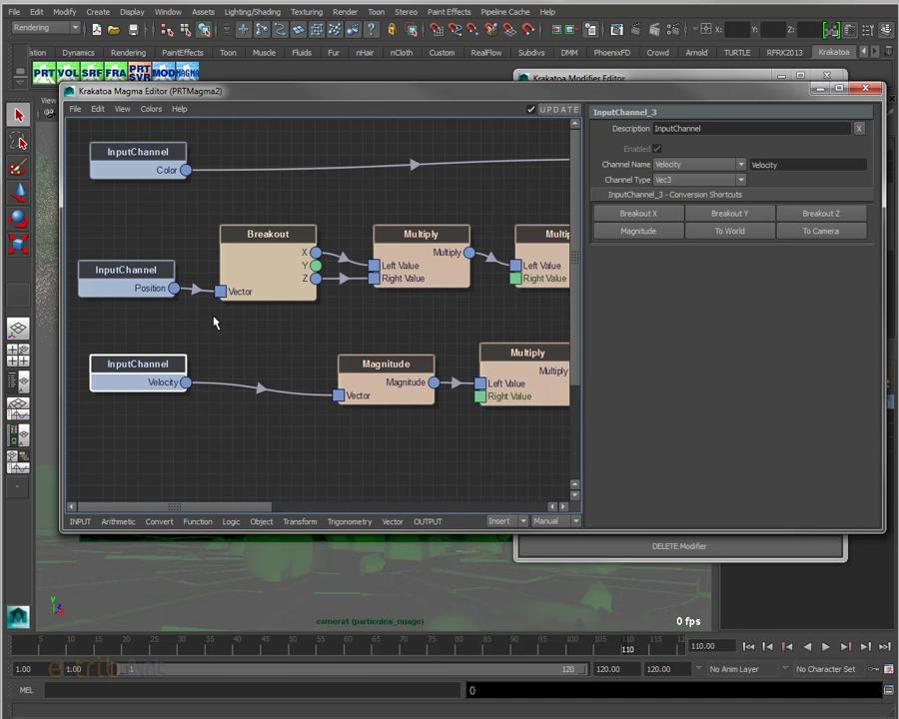
Step: Browse the INPUT and Function node menus, then align the Velocity node with Position
{"action": "left_click", "coordinate": [82, 522]}
{"action": "mouse_move", "coordinate": [108, 536]}
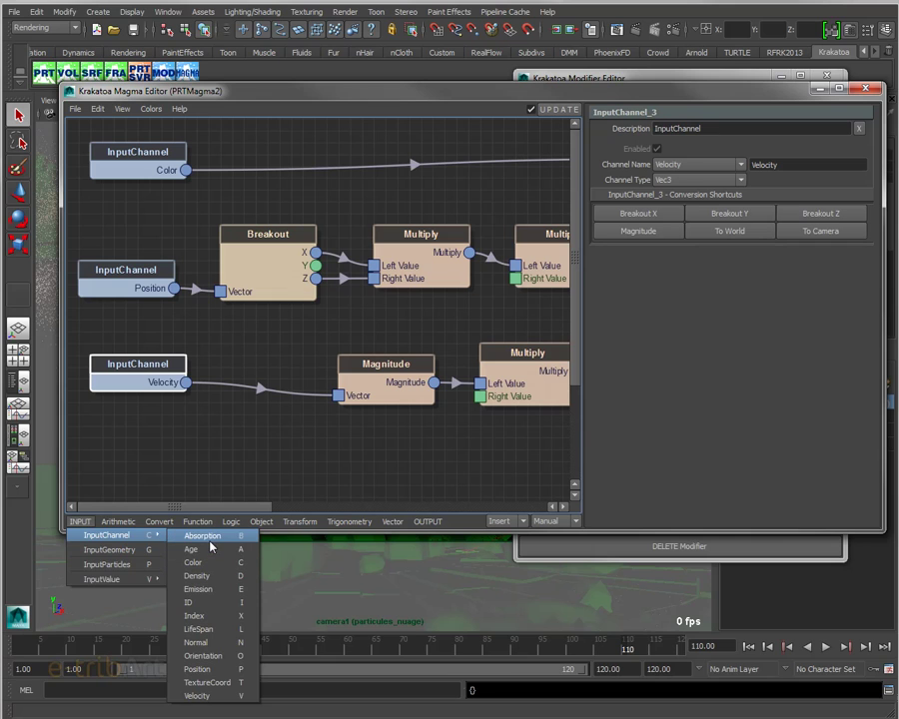
{"action": "key", "text": "f"}
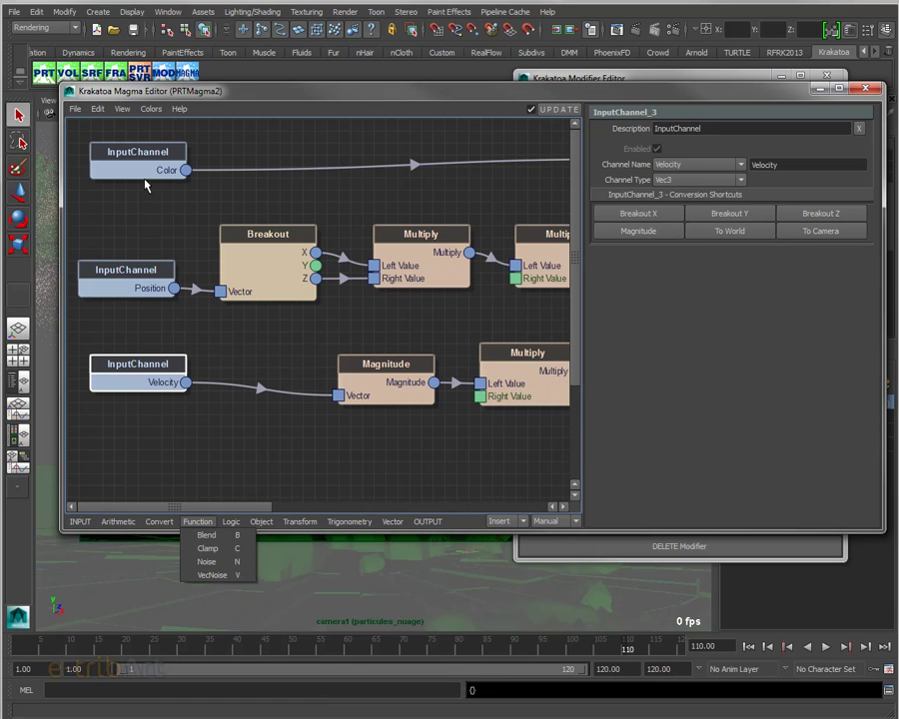
{"action": "left_click_drag", "start_coordinate": [141, 386], "coordinate": [130, 385]}
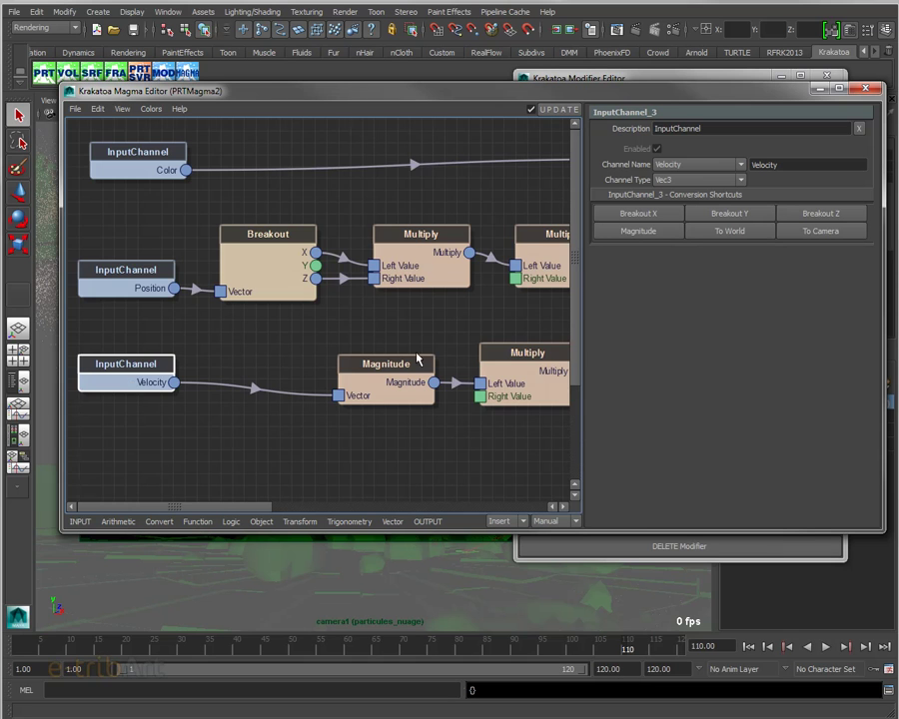
{"action": "scroll", "coordinate": [418, 361], "scroll_direction": "down", "scroll_amount": 2}
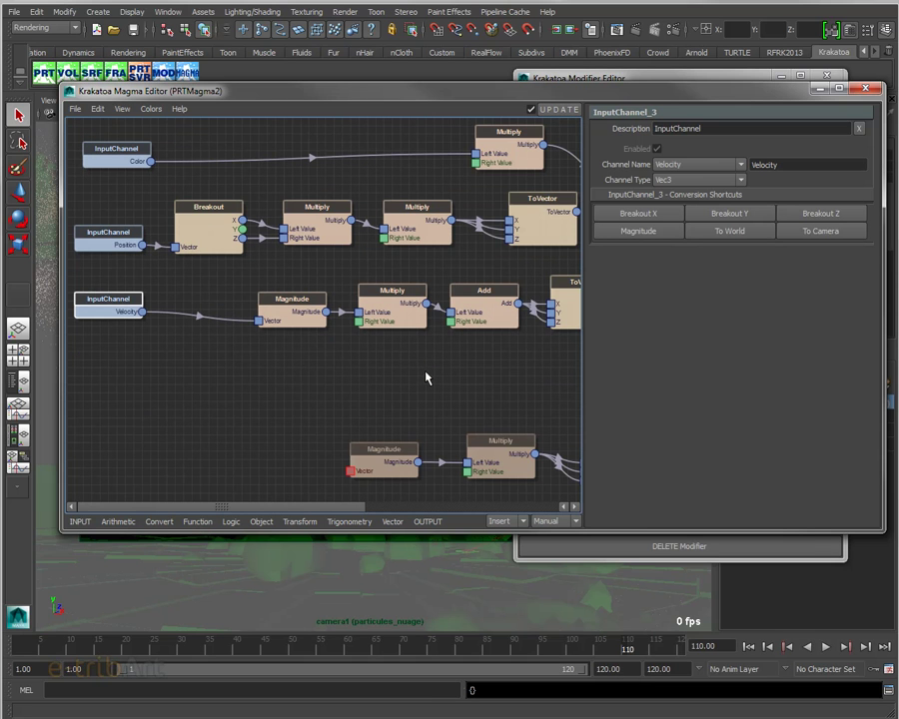
Step: Pan the Magma graph to the outputs and nudge the last Multiply node into place
{"action": "left_click", "coordinate": [430, 370]}
{"action": "mouse_move", "coordinate": [425, 371]}
{"action": "middle_mouse_down"}
{"action": "mouse_move", "coordinate": [378, 373]}
{"action": "mouse_move", "coordinate": [332, 397]}
{"action": "mouse_move", "coordinate": [135, 378]}
{"action": "middle_mouse_up"}
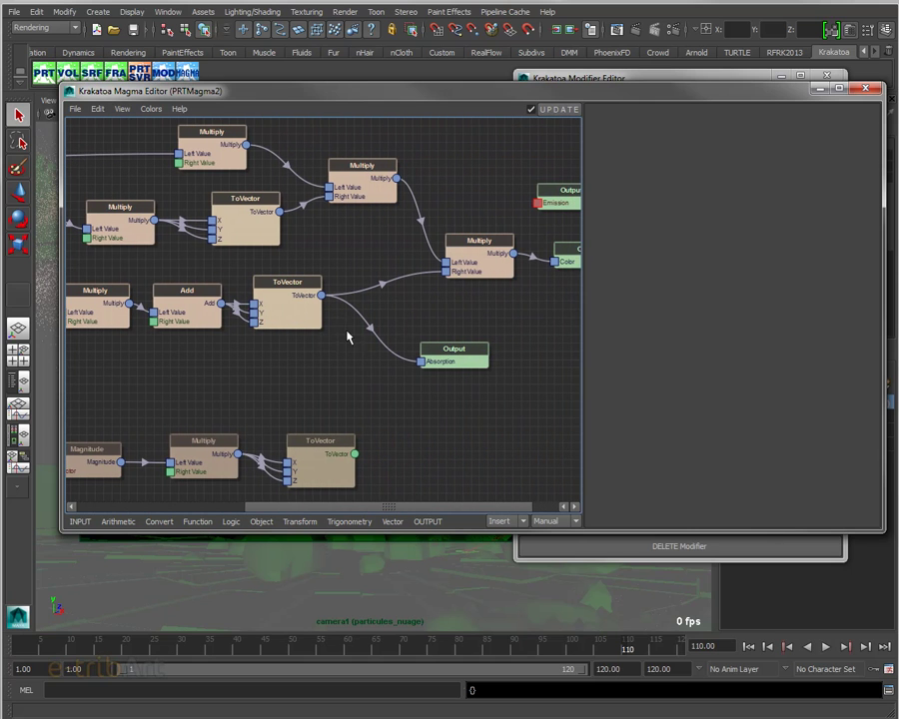
{"action": "middle_click_drag", "start_coordinate": [388, 324], "coordinate": [357, 324]}
{"action": "left_click_drag", "start_coordinate": [412, 280], "coordinate": [403, 270]}
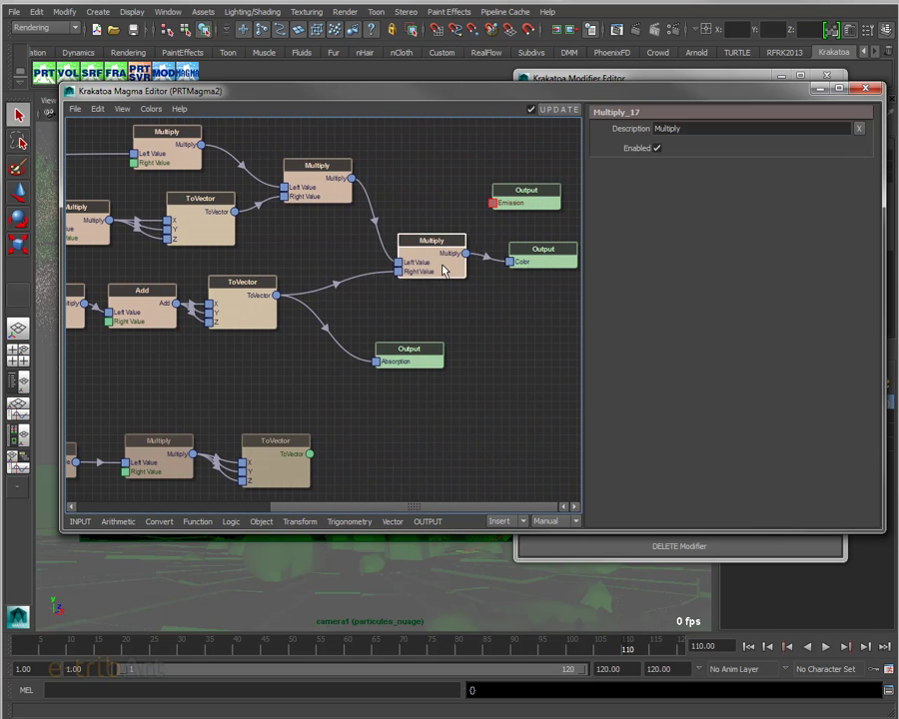
Step: Move the Color Output node left and up beside the final Multiply node
{"action": "left_click", "coordinate": [540, 259]}
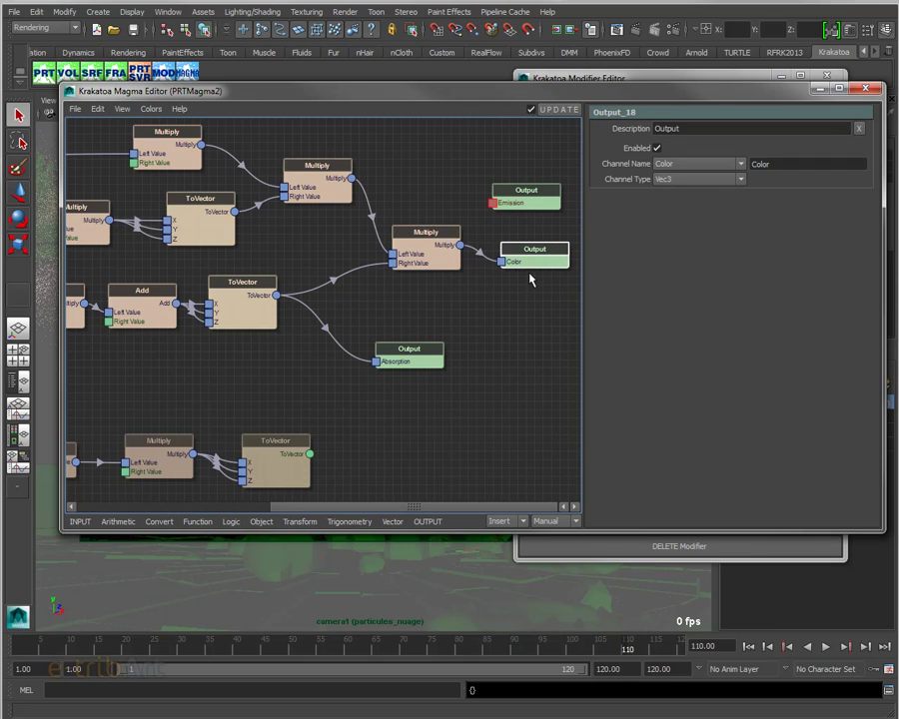
{"action": "scroll", "coordinate": [531, 279], "scroll_direction": "up", "scroll_amount": 2}
{"action": "scroll", "coordinate": [530, 281], "scroll_direction": "up", "scroll_amount": 2}
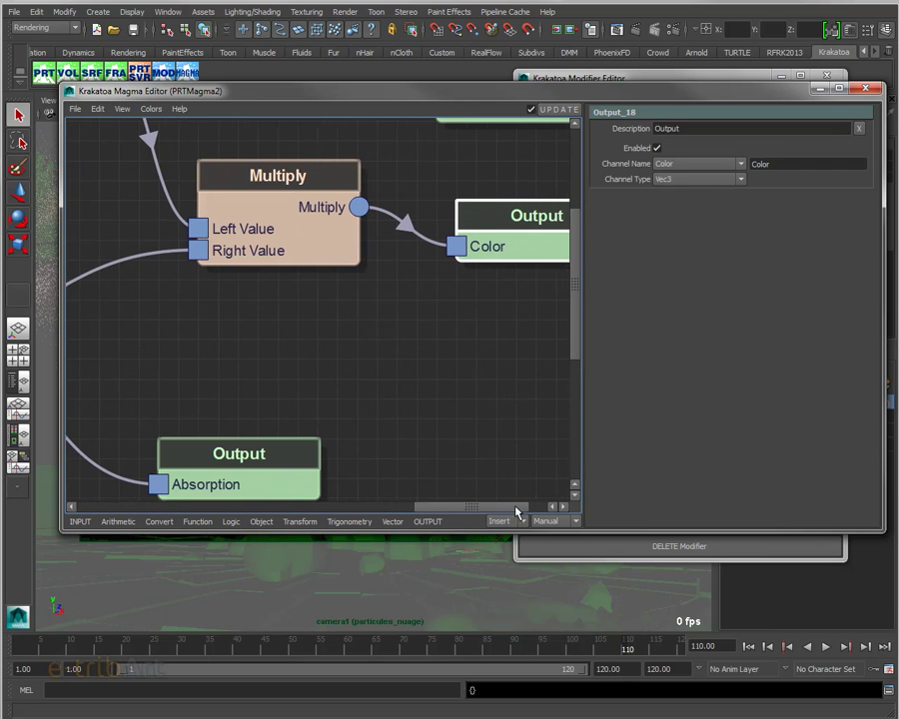
{"action": "scroll", "coordinate": [515, 507], "scroll_direction": "down", "scroll_amount": 3}
{"action": "left_click_drag", "start_coordinate": [458, 215], "coordinate": [436, 216]}
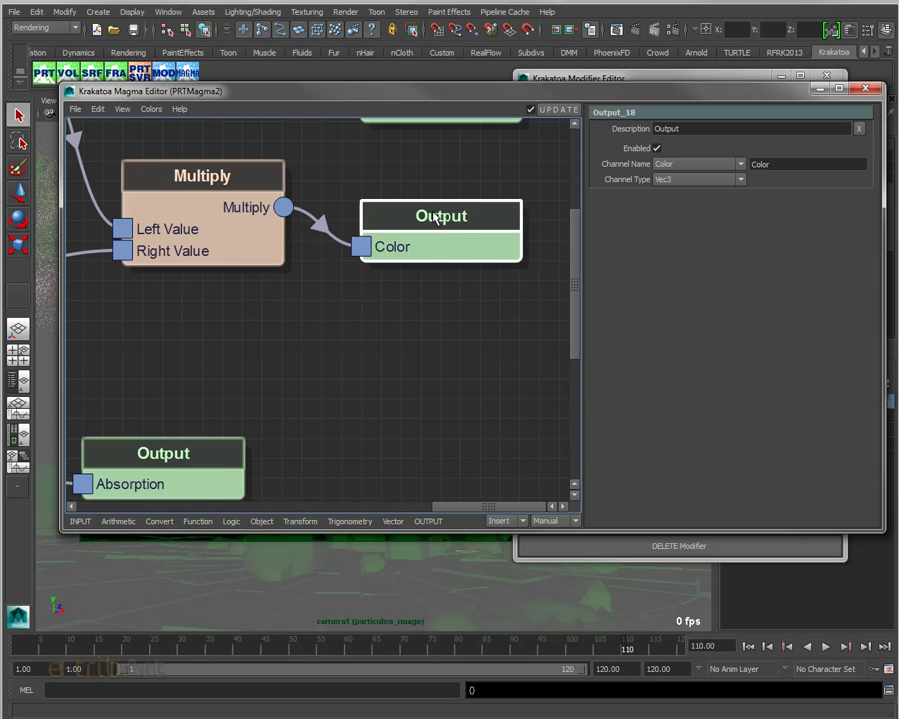
{"action": "left_click", "coordinate": [424, 524]}
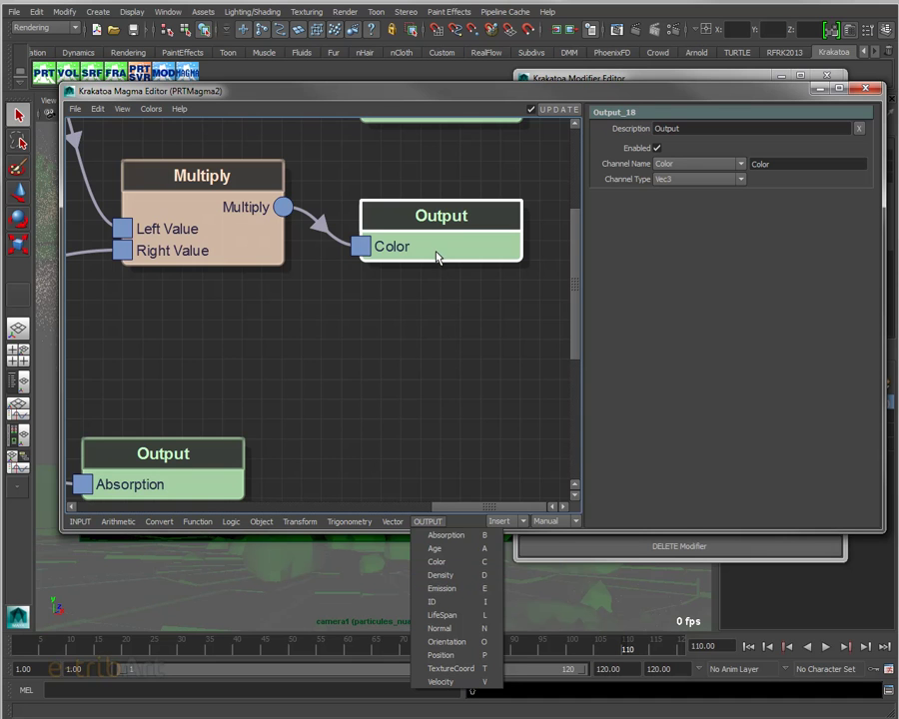
{"action": "left_click_drag", "start_coordinate": [435, 255], "coordinate": [435, 226]}
{"action": "scroll", "coordinate": [425, 344], "scroll_direction": "down", "scroll_amount": 3}
{"action": "scroll", "coordinate": [426, 346], "scroll_direction": "down", "scroll_amount": 1}
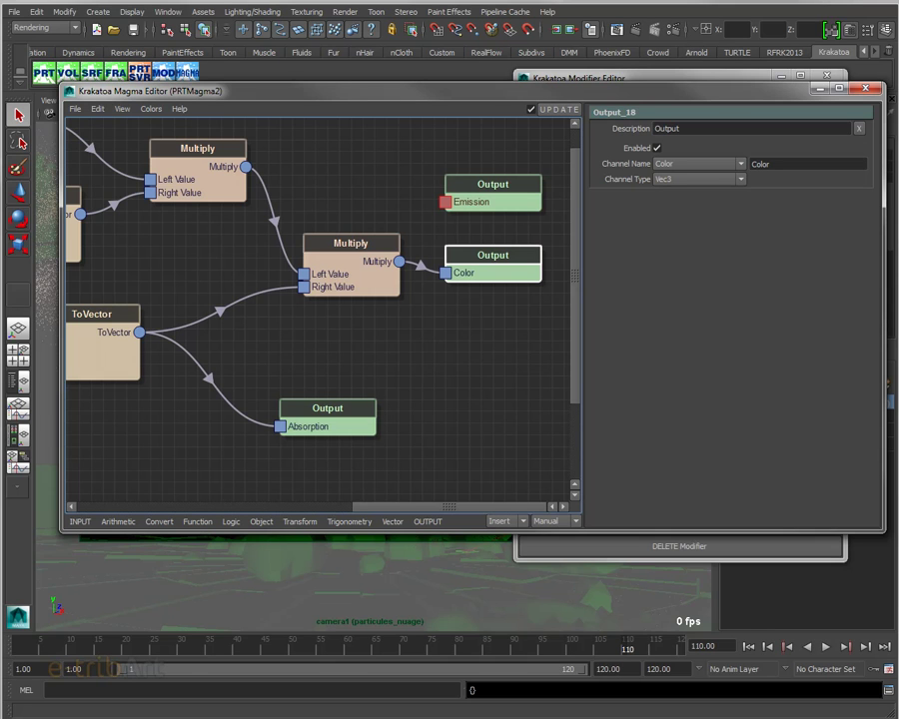
Step: Move the Absorption and Emission outputs closer and delete the link feeding Absorption
{"action": "left_click", "coordinate": [480, 29]}
{"action": "left_click_drag", "start_coordinate": [744, 33], "coordinate": [603, 25]}
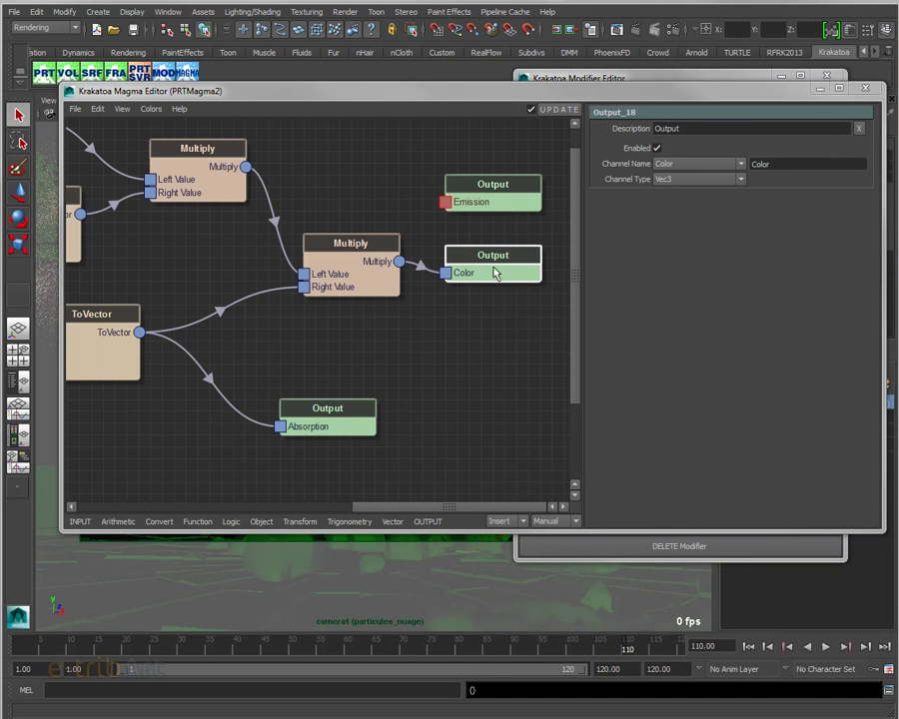
{"action": "left_click", "coordinate": [357, 418]}
{"action": "left_click_drag", "start_coordinate": [357, 417], "coordinate": [439, 371]}
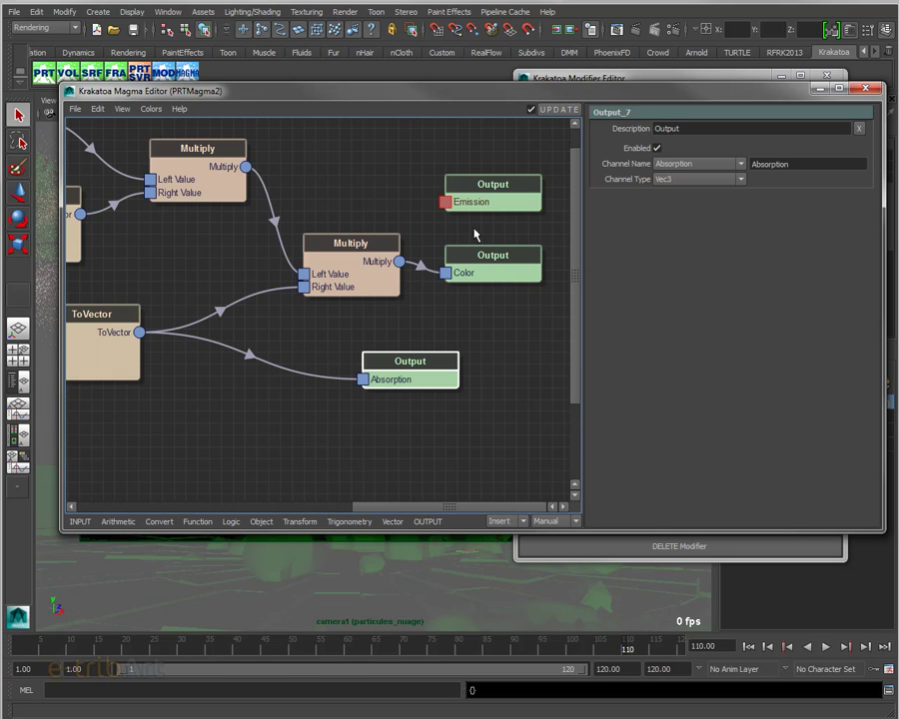
{"action": "left_click_drag", "start_coordinate": [475, 205], "coordinate": [439, 190]}
{"action": "left_click", "coordinate": [319, 368]}
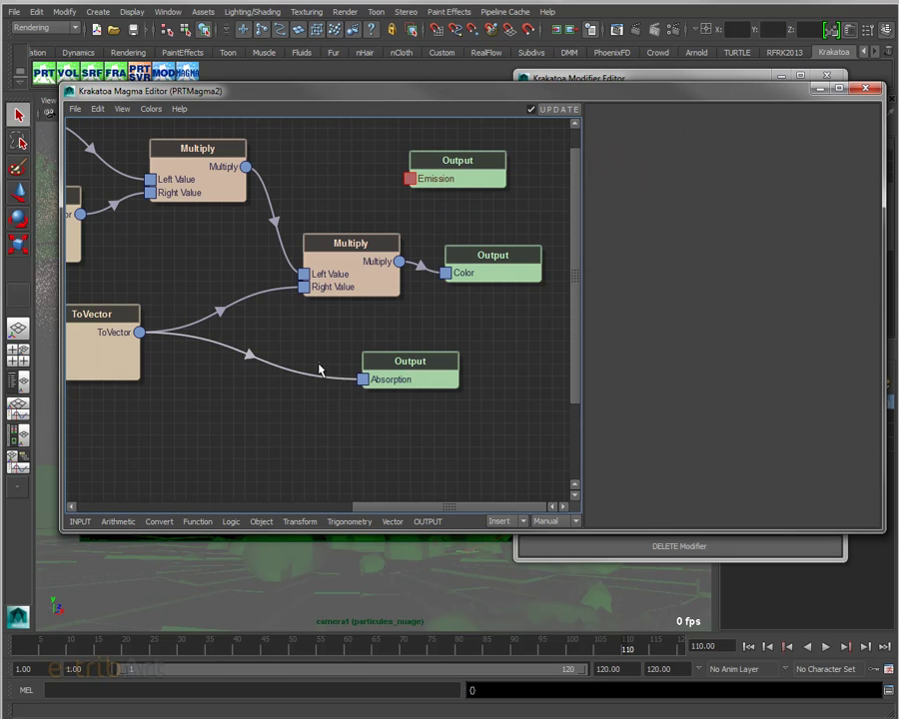
{"action": "key", "text": "Delete"}
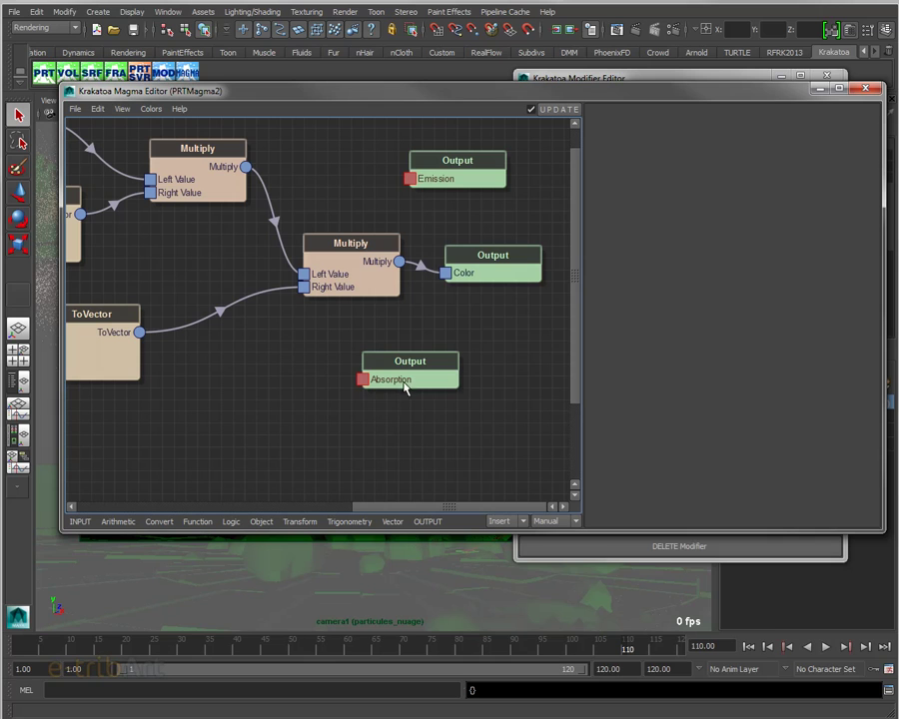
Step: Stack Emission and Absorption below Color, lining the Color output up with the final Multiply
{"action": "mouse_move", "coordinate": [374, 379]}
{"action": "left_mouse_down"}
{"action": "mouse_move", "coordinate": [433, 379]}
{"action": "mouse_move", "coordinate": [421, 437]}
{"action": "left_mouse_up"}
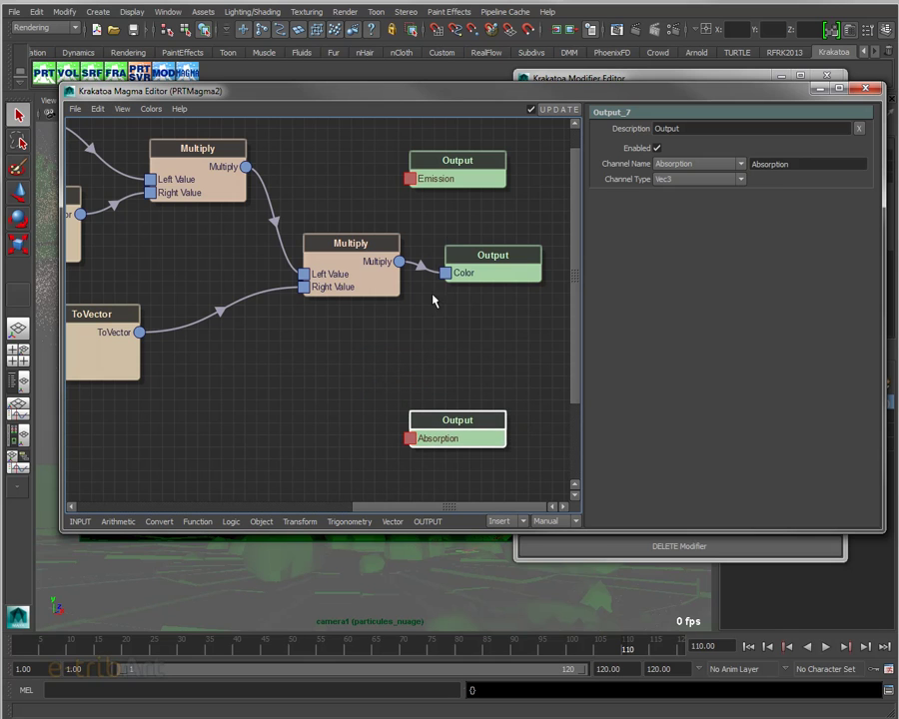
{"action": "mouse_move", "coordinate": [450, 176]}
{"action": "left_mouse_down"}
{"action": "mouse_move", "coordinate": [475, 300]}
{"action": "mouse_move", "coordinate": [459, 377]}
{"action": "mouse_move", "coordinate": [453, 370]}
{"action": "left_mouse_up"}
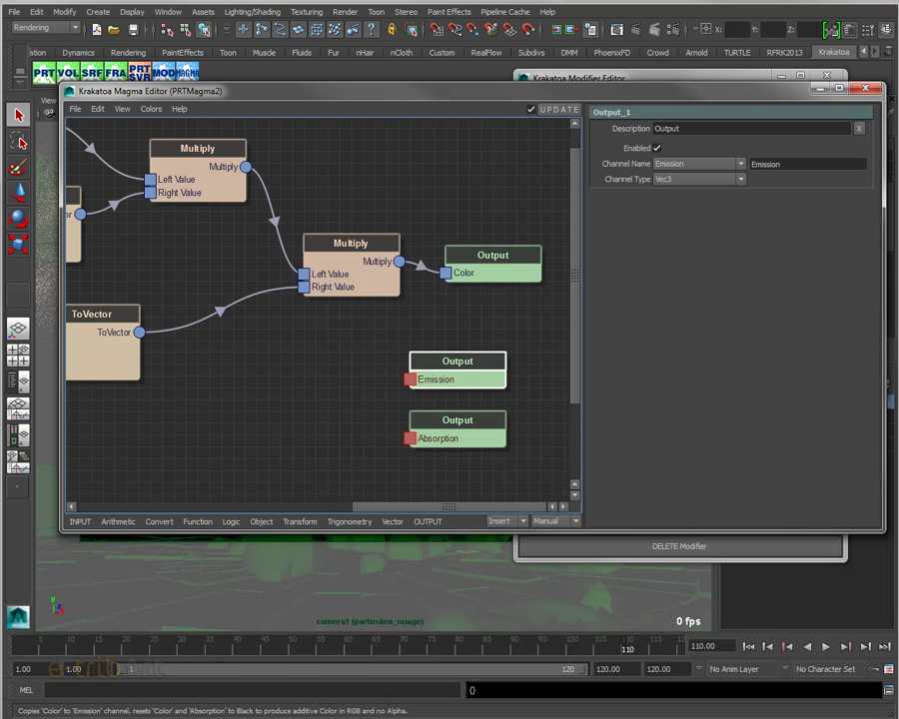
{"action": "left_click_drag", "start_coordinate": [488, 268], "coordinate": [488, 255]}
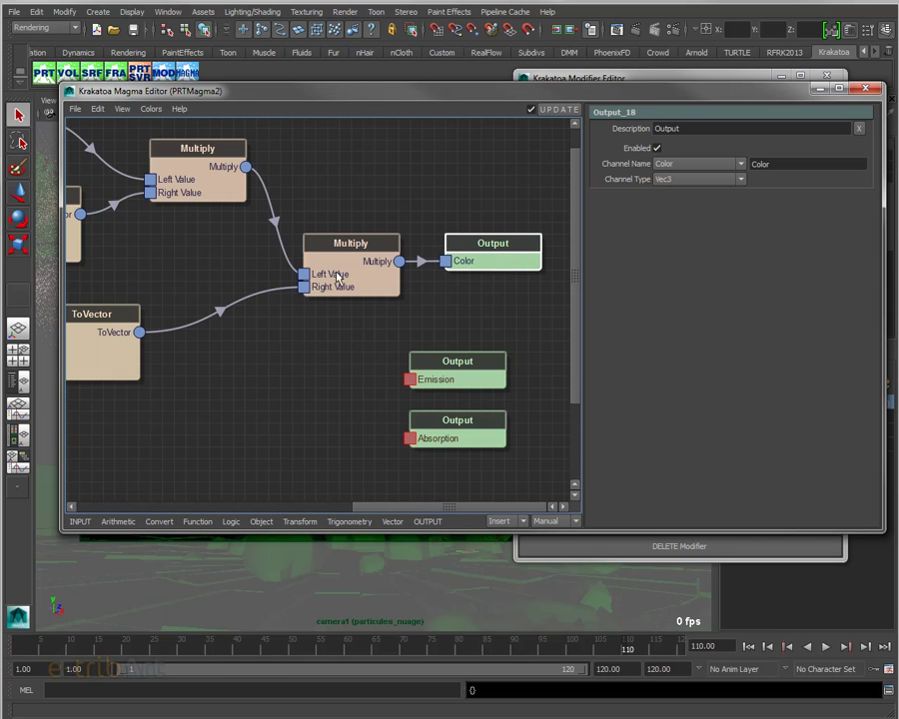
{"action": "left_click_drag", "start_coordinate": [337, 278], "coordinate": [324, 276]}
{"action": "mouse_move", "coordinate": [462, 260]}
{"action": "left_mouse_down"}
{"action": "mouse_move", "coordinate": [471, 270]}
{"action": "mouse_move", "coordinate": [455, 259]}
{"action": "left_mouse_up"}
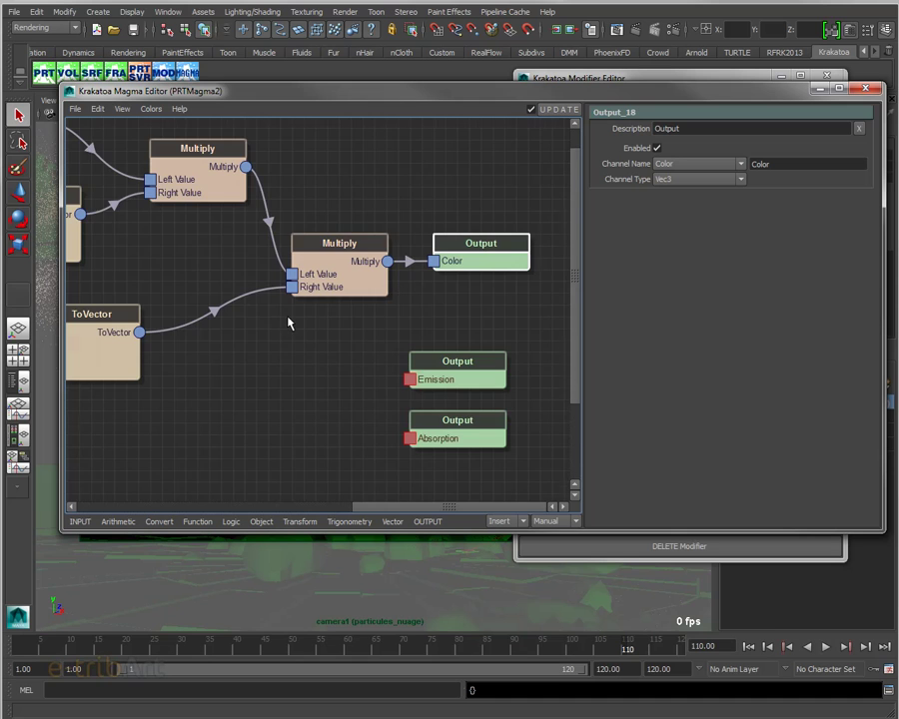
Step: Zoom the Magma graph out and back in to review it
{"action": "scroll", "coordinate": [290, 322], "scroll_direction": "down", "scroll_amount": 2}
{"action": "scroll", "coordinate": [292, 315], "scroll_direction": "down", "scroll_amount": 2}
{"action": "scroll", "coordinate": [292, 315], "scroll_direction": "down", "scroll_amount": 2}
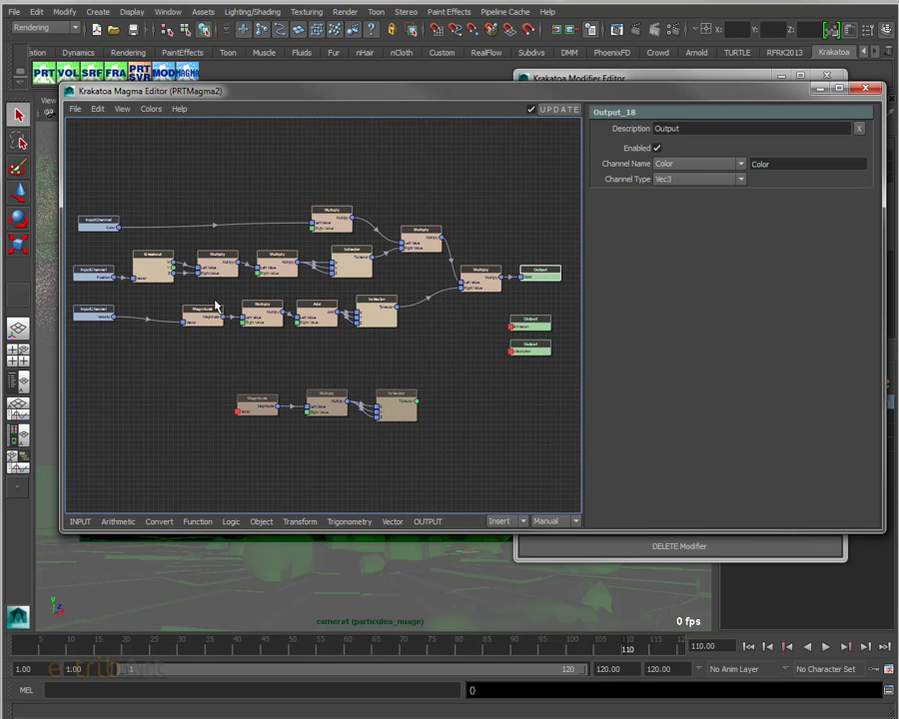
{"action": "scroll", "coordinate": [215, 305], "scroll_direction": "up", "scroll_amount": 3}
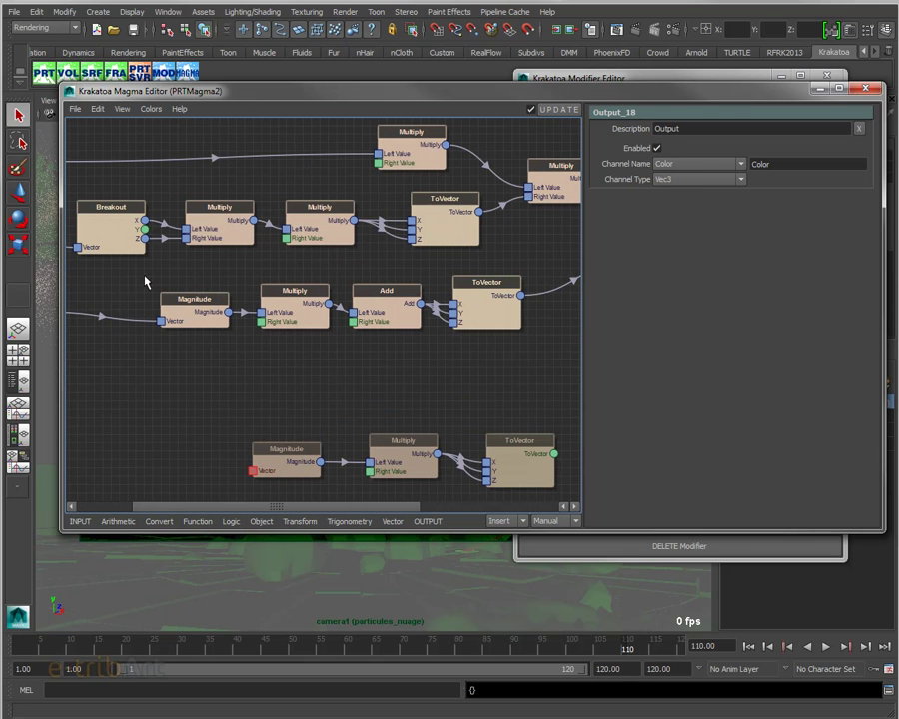
{"action": "scroll", "coordinate": [146, 282], "scroll_direction": "up", "scroll_amount": 2}
{"action": "scroll", "coordinate": [142, 281], "scroll_direction": "up", "scroll_amount": 1}
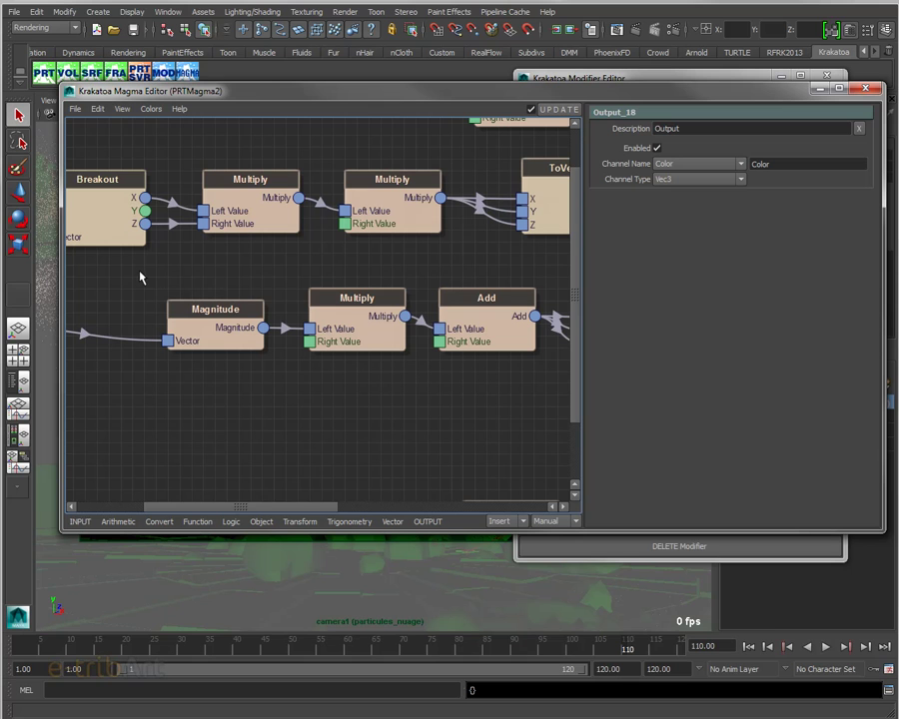
Step: Pan the graph toward the output nodes, then drag the editor aside to reveal the viewport
{"action": "right_click", "coordinate": [141, 277]}
{"action": "mouse_move", "coordinate": [160, 273]}
{"action": "middle_mouse_down"}
{"action": "mouse_move", "coordinate": [247, 270]}
{"action": "mouse_move", "coordinate": [482, 294]}
{"action": "mouse_move", "coordinate": [145, 290]}
{"action": "mouse_move", "coordinate": [208, 288]}
{"action": "middle_mouse_up"}
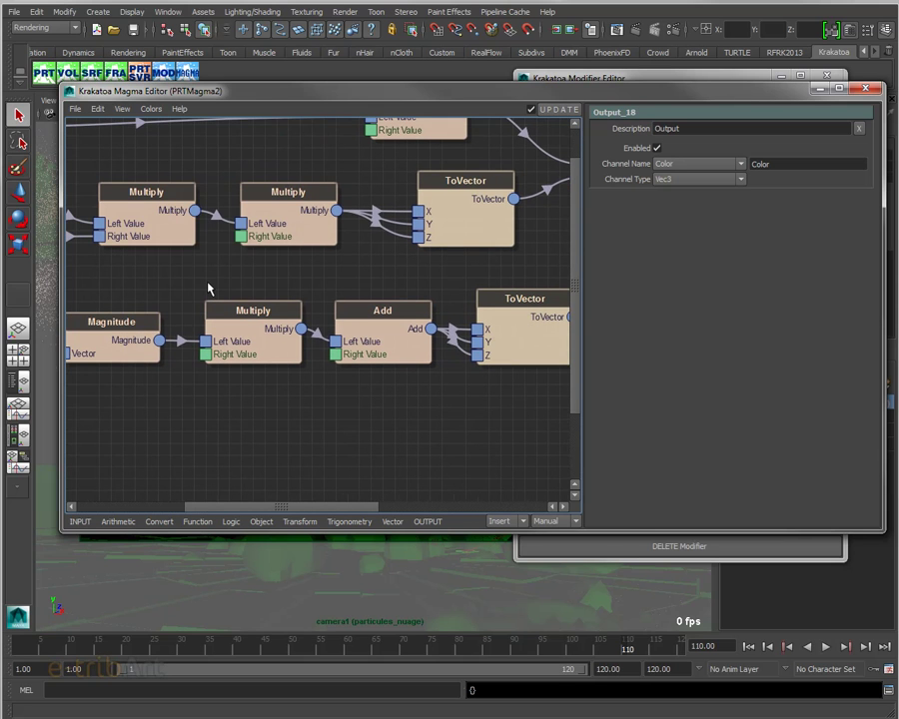
{"action": "middle_click_drag", "start_coordinate": [382, 276], "coordinate": [122, 300]}
{"action": "mouse_move", "coordinate": [326, 285]}
{"action": "middle_mouse_down"}
{"action": "mouse_move", "coordinate": [295, 270]}
{"action": "mouse_move", "coordinate": [318, 261]}
{"action": "middle_mouse_up"}
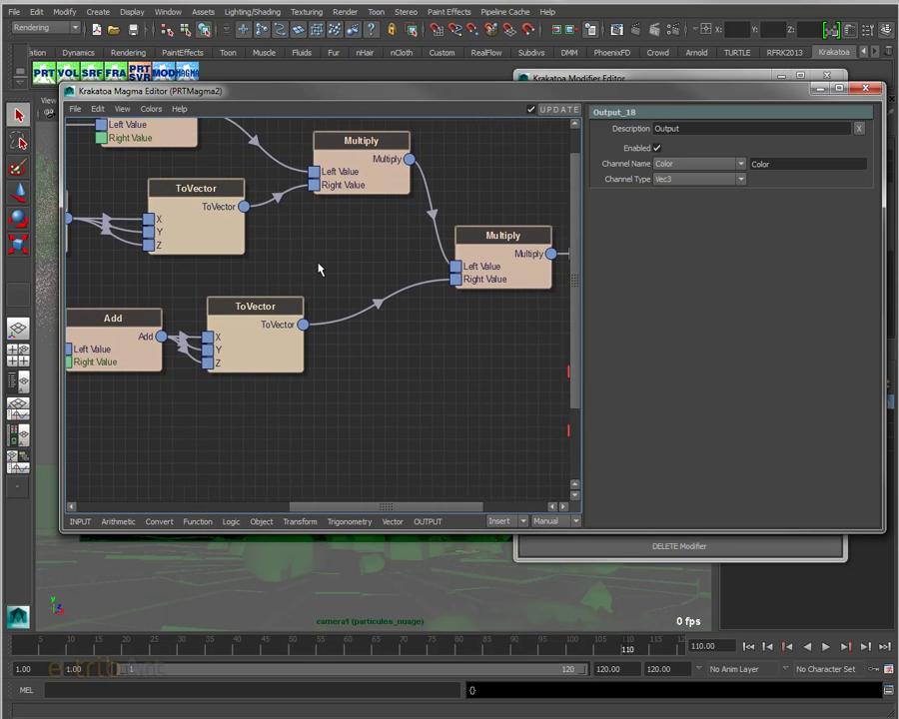
{"action": "scroll", "coordinate": [321, 260], "scroll_direction": "down", "scroll_amount": 2}
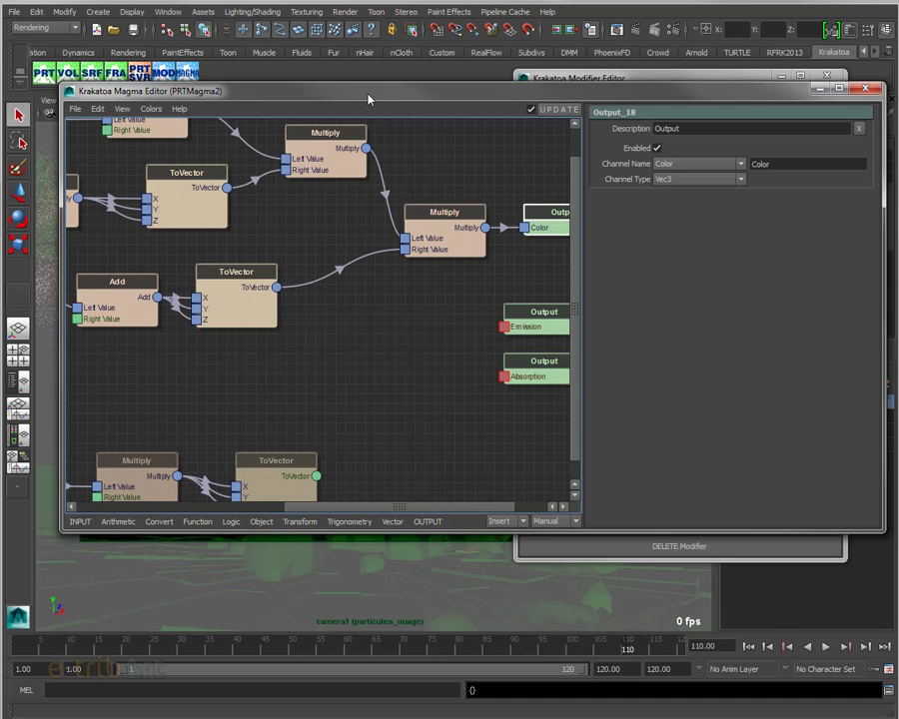
{"action": "left_click_drag", "start_coordinate": [367, 98], "coordinate": [844, 115]}
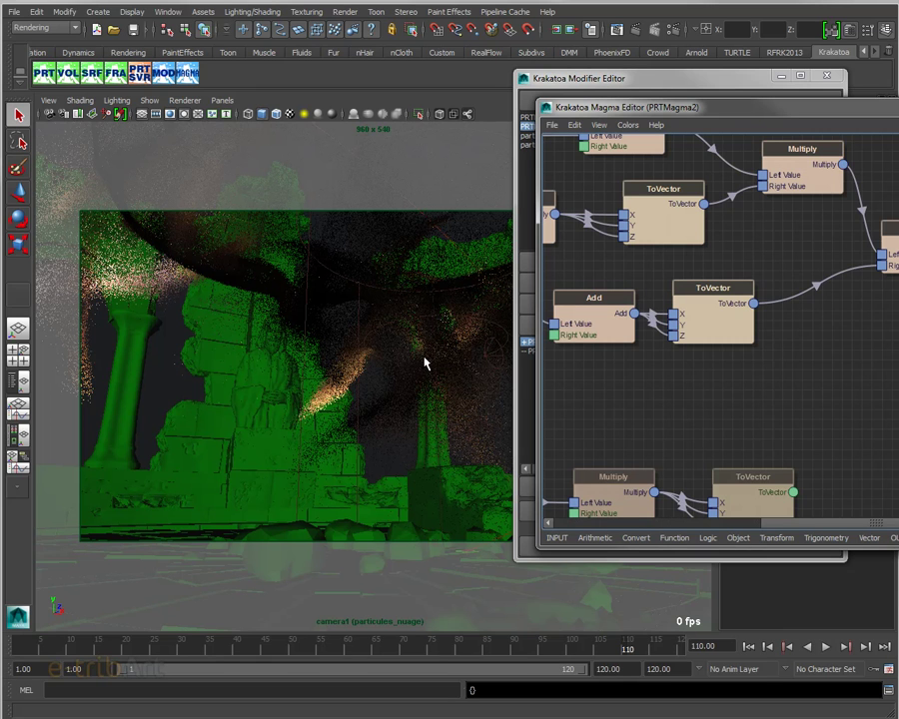
Step: Slide the Magma Editor left until its properties panel shows, and zoom the graph out slightly
{"action": "mouse_move", "coordinate": [747, 112]}
{"action": "left_mouse_down"}
{"action": "mouse_move", "coordinate": [287, 110]}
{"action": "mouse_move", "coordinate": [297, 106]}
{"action": "left_mouse_up"}
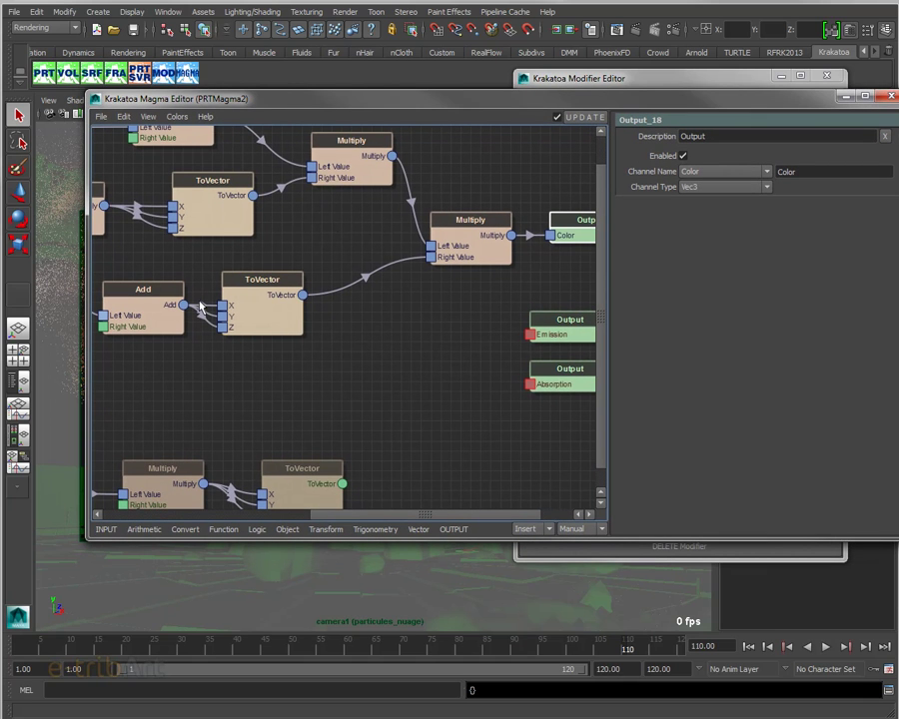
{"action": "scroll", "coordinate": [240, 349], "scroll_direction": "down", "scroll_amount": 1}
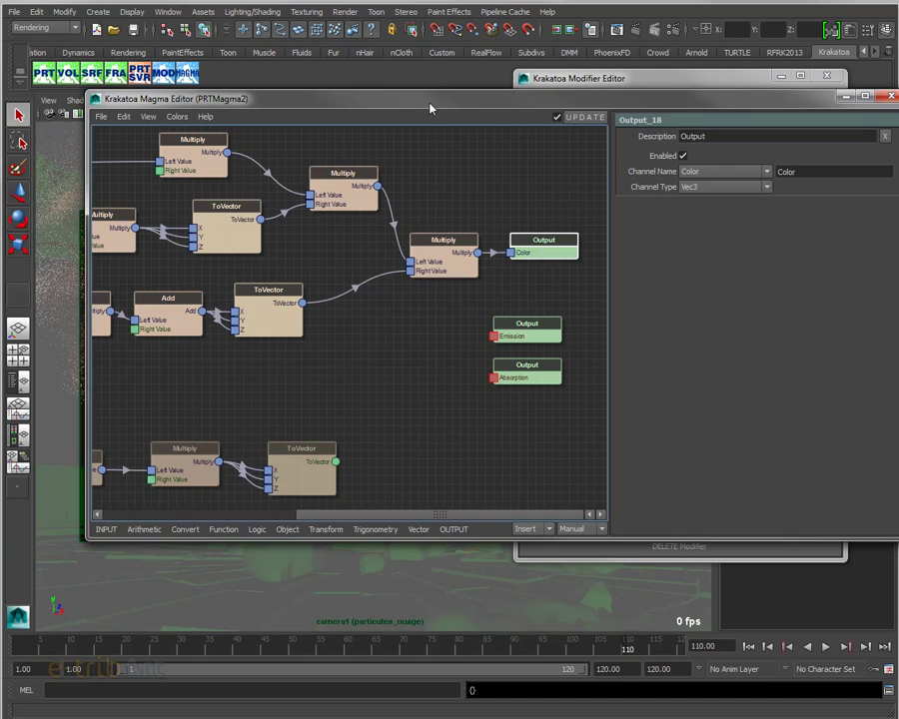
Step: Reposition the editor, nudge the final Multiply node left, and zoom out to the whole graph
{"action": "left_click_drag", "start_coordinate": [433, 106], "coordinate": [399, 138]}
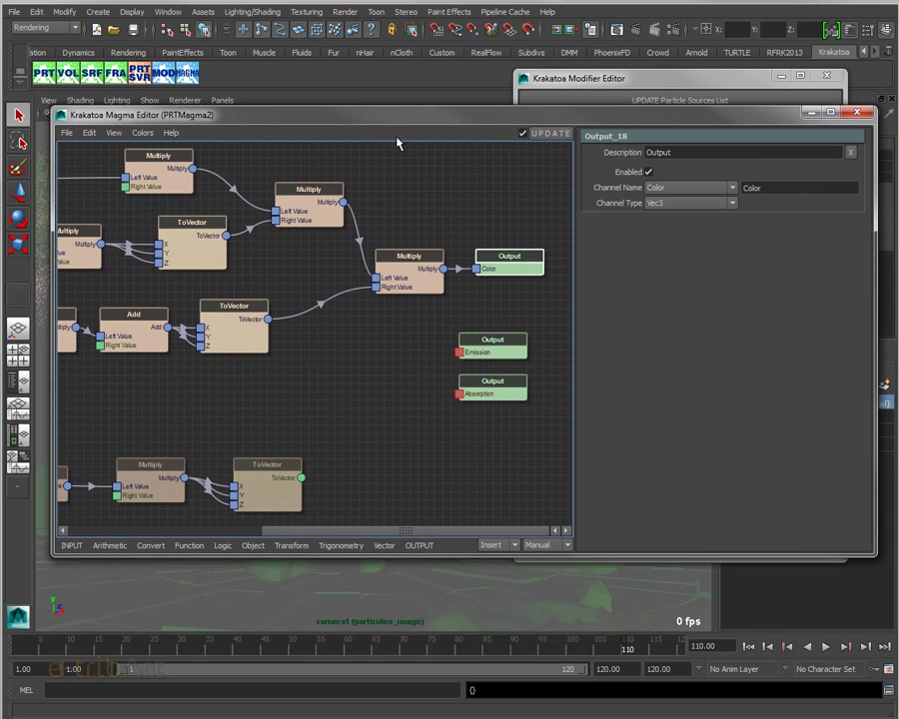
{"action": "left_click", "coordinate": [311, 211]}
{"action": "left_click_drag", "start_coordinate": [312, 211], "coordinate": [308, 207]}
{"action": "left_click_drag", "start_coordinate": [405, 275], "coordinate": [397, 274]}
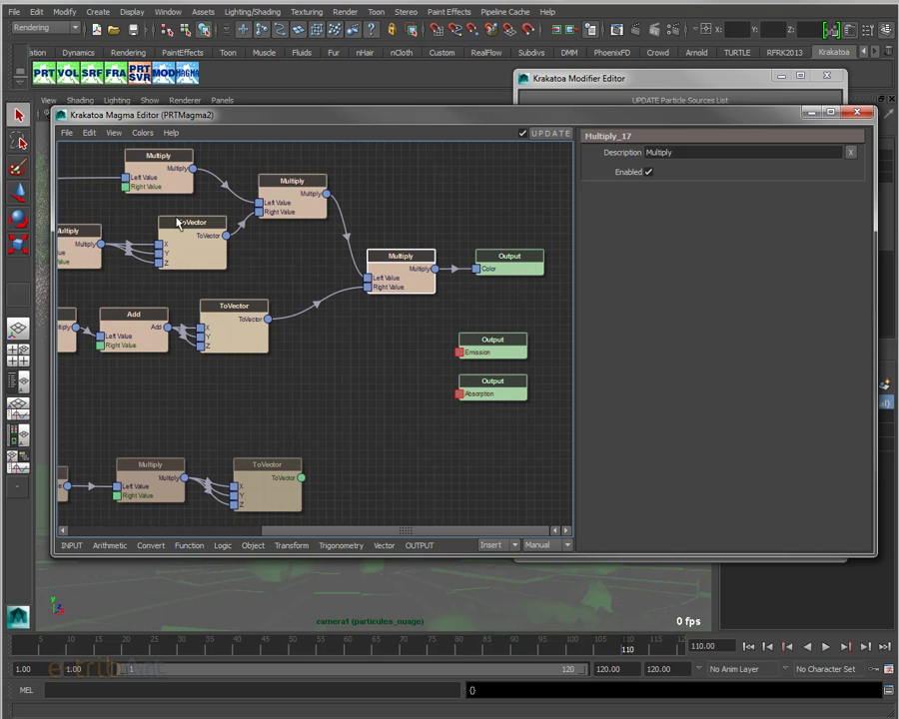
{"action": "scroll", "coordinate": [284, 288], "scroll_direction": "down", "scroll_amount": 1}
{"action": "scroll", "coordinate": [292, 291], "scroll_direction": "down", "scroll_amount": 1}
{"action": "scroll", "coordinate": [293, 291], "scroll_direction": "down", "scroll_amount": 1}
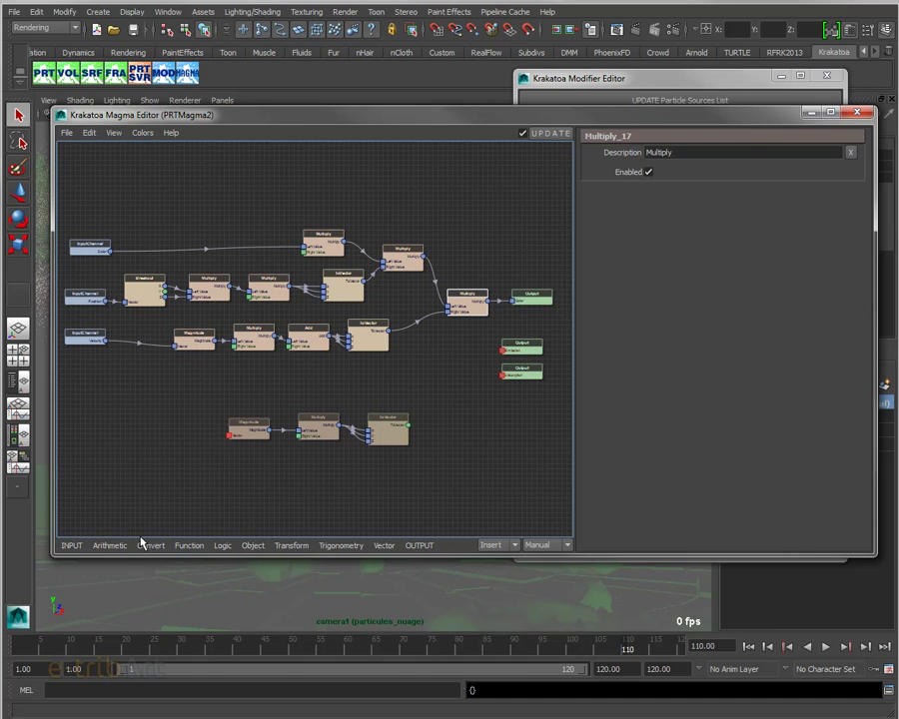
Step: Shift the Magnitude, Multiply, Add and ToVector chain left and nudge the Color InputChannel node
{"action": "left_click_drag", "start_coordinate": [194, 341], "coordinate": [172, 344]}
{"action": "left_click_drag", "start_coordinate": [245, 341], "coordinate": [225, 342]}
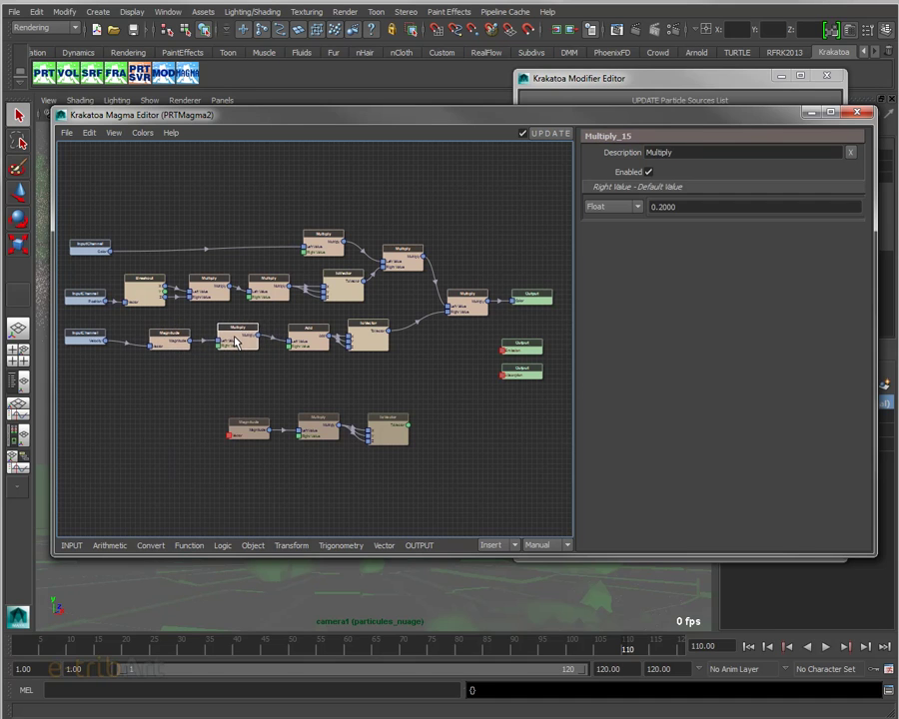
{"action": "left_click_drag", "start_coordinate": [309, 347], "coordinate": [295, 344]}
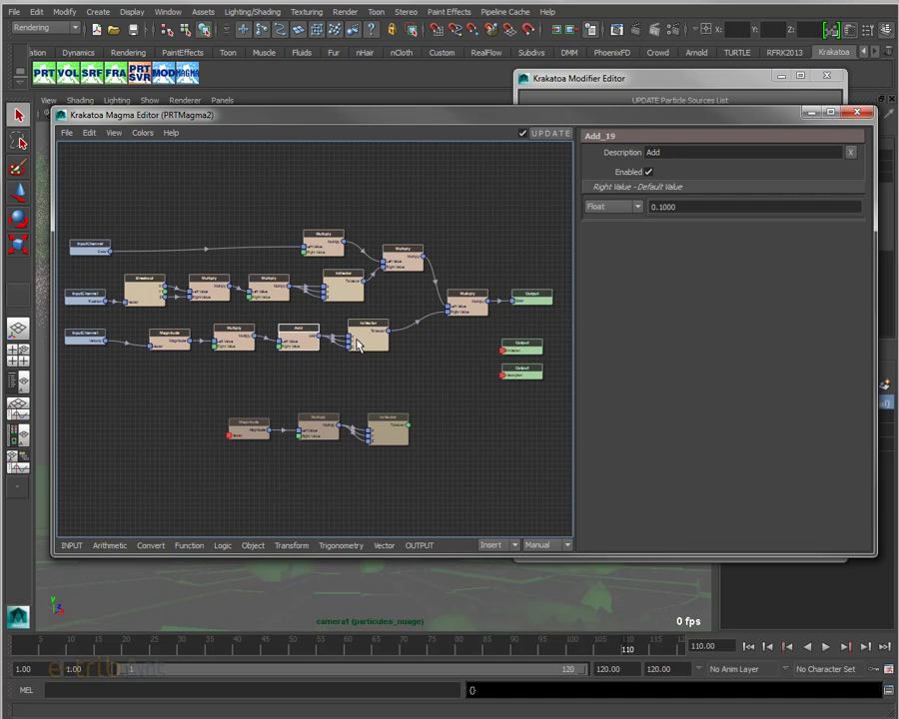
{"action": "left_click_drag", "start_coordinate": [357, 340], "coordinate": [352, 345]}
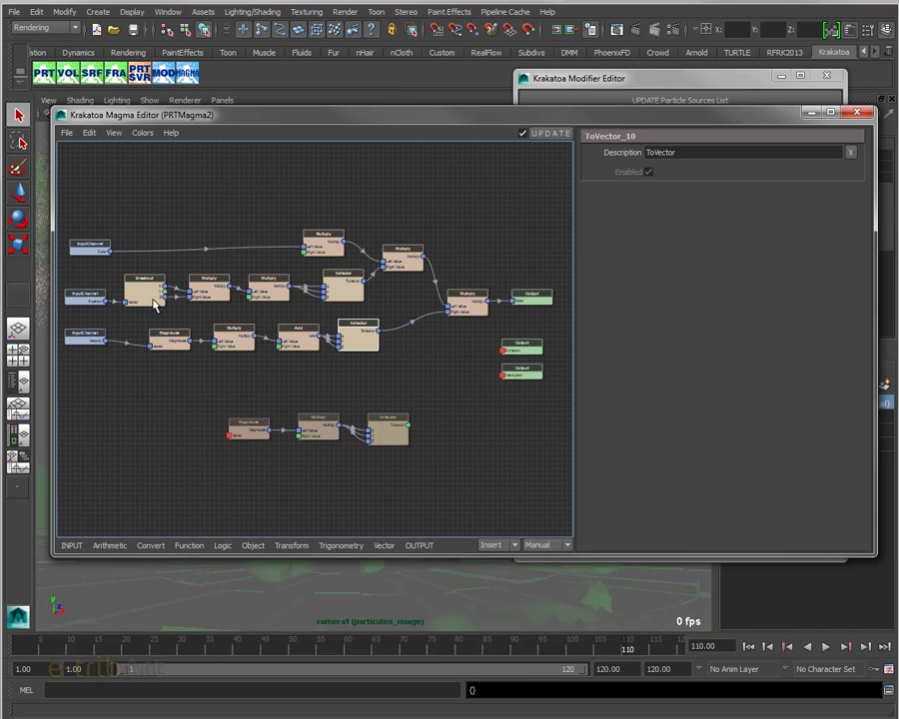
{"action": "left_click_drag", "start_coordinate": [368, 121], "coordinate": [360, 145]}
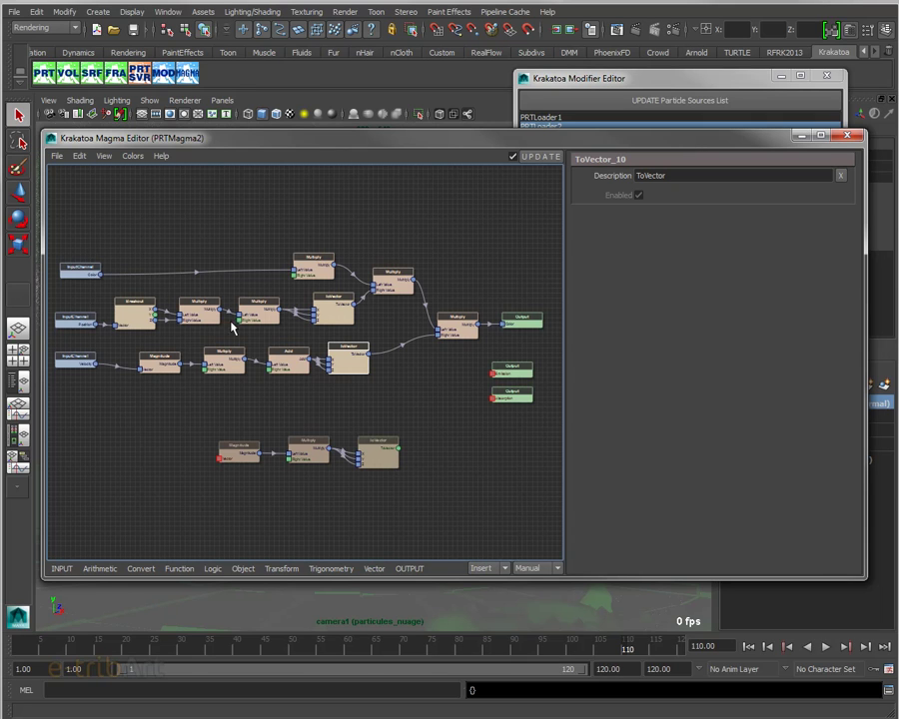
{"action": "left_click", "coordinate": [72, 285]}
{"action": "left_click_drag", "start_coordinate": [73, 283], "coordinate": [68, 279]}
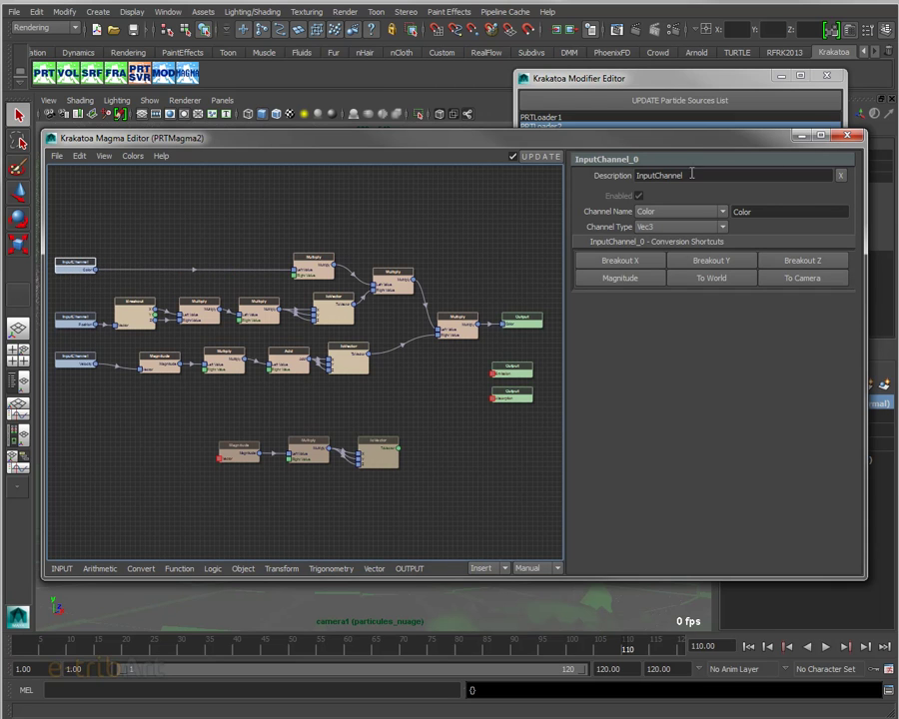
{"action": "left_click_drag", "start_coordinate": [575, 145], "coordinate": [579, 162]}
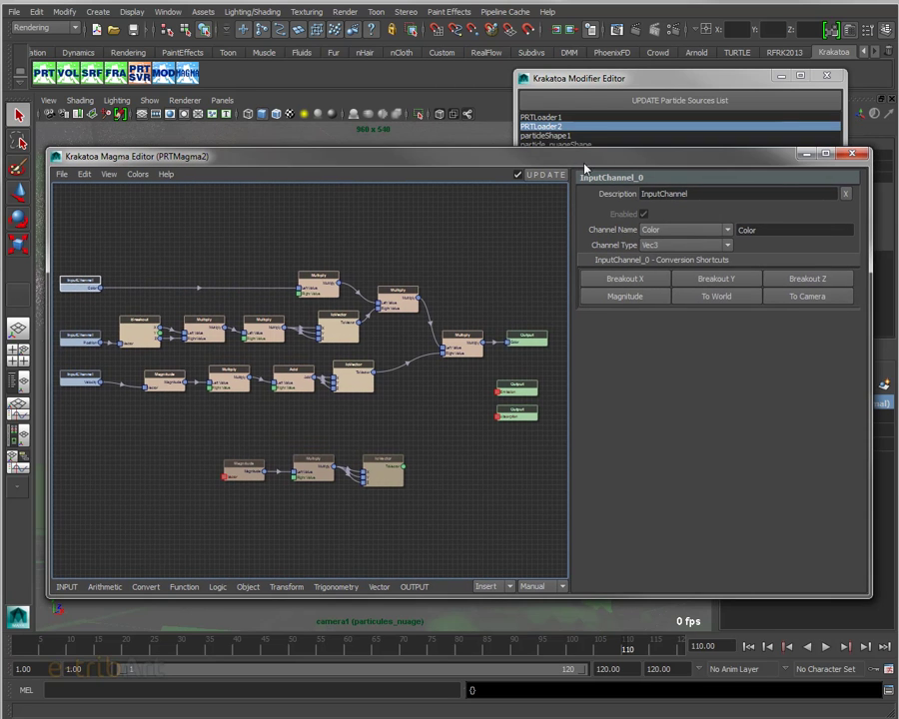
Step: Close the Krakatoa Magma Editor and restore Nuke's full layout around the viewer
{"action": "left_click", "coordinate": [850, 154]}
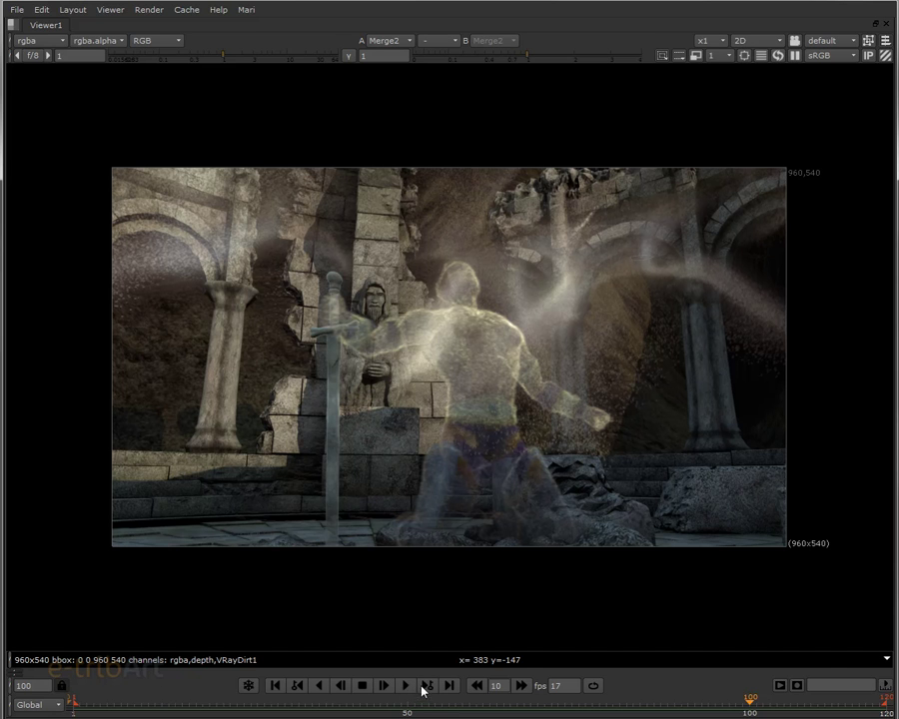
{"action": "key", "text": "space"}
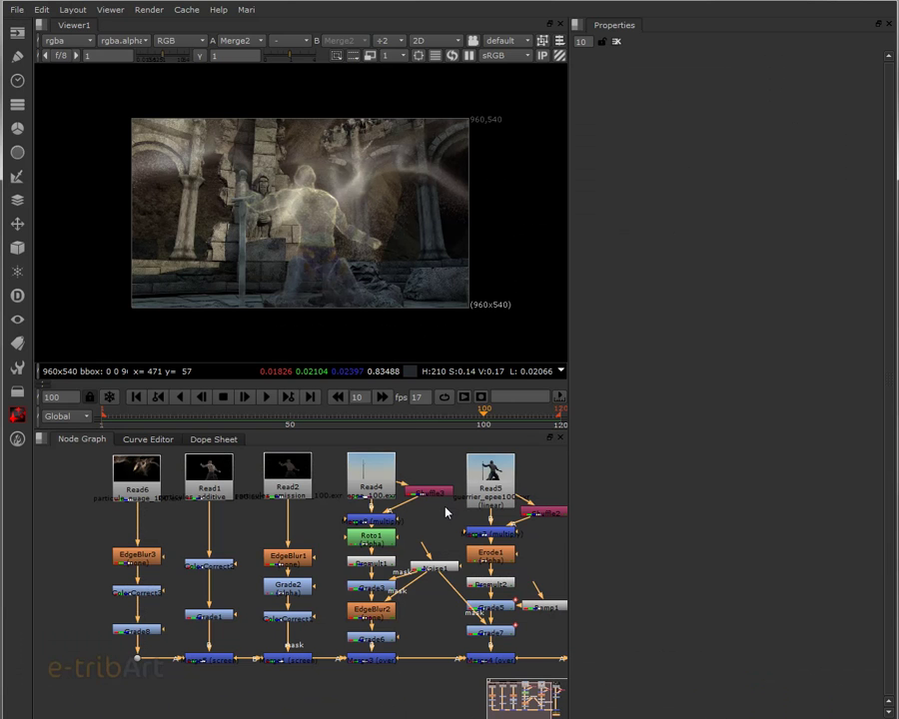
Step: Play the Read6 particle pass through to frame 74, then view the Read1 pass
{"action": "key", "text": "1"}
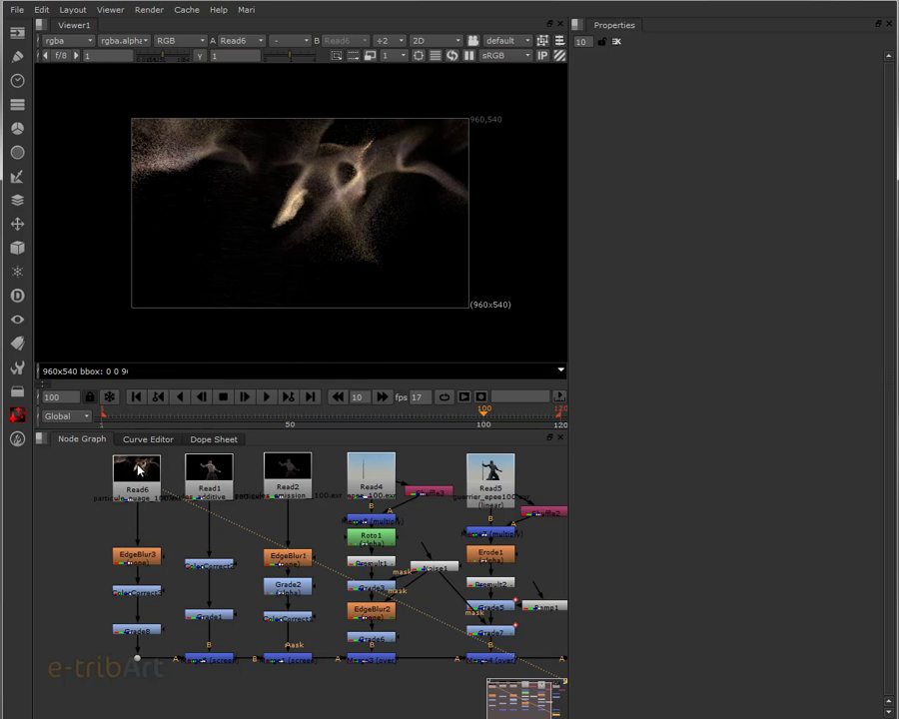
{"action": "left_click", "coordinate": [270, 401]}
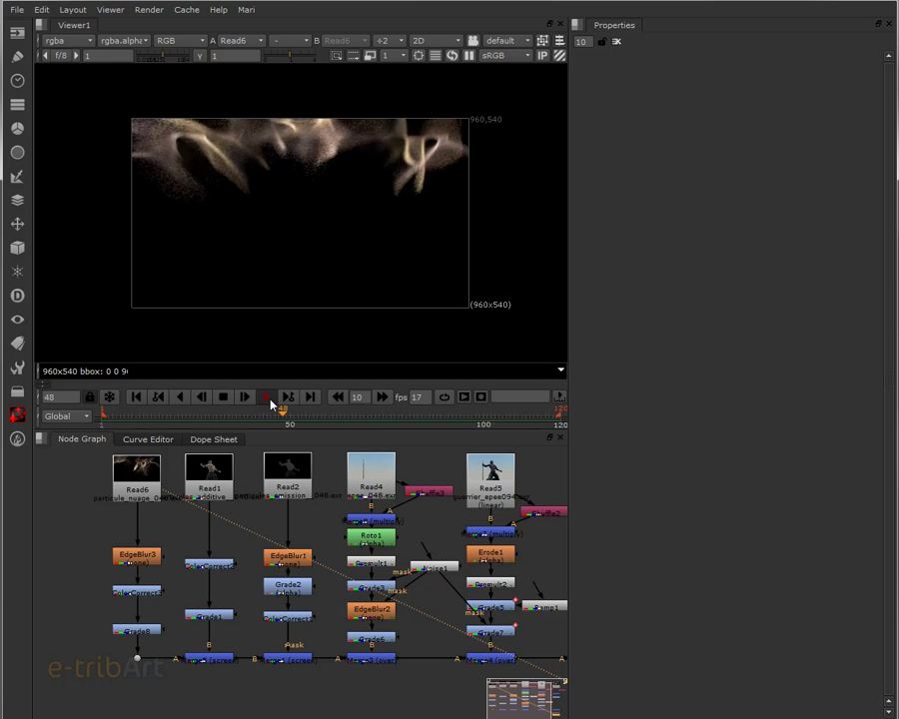
{"action": "left_click", "coordinate": [270, 400]}
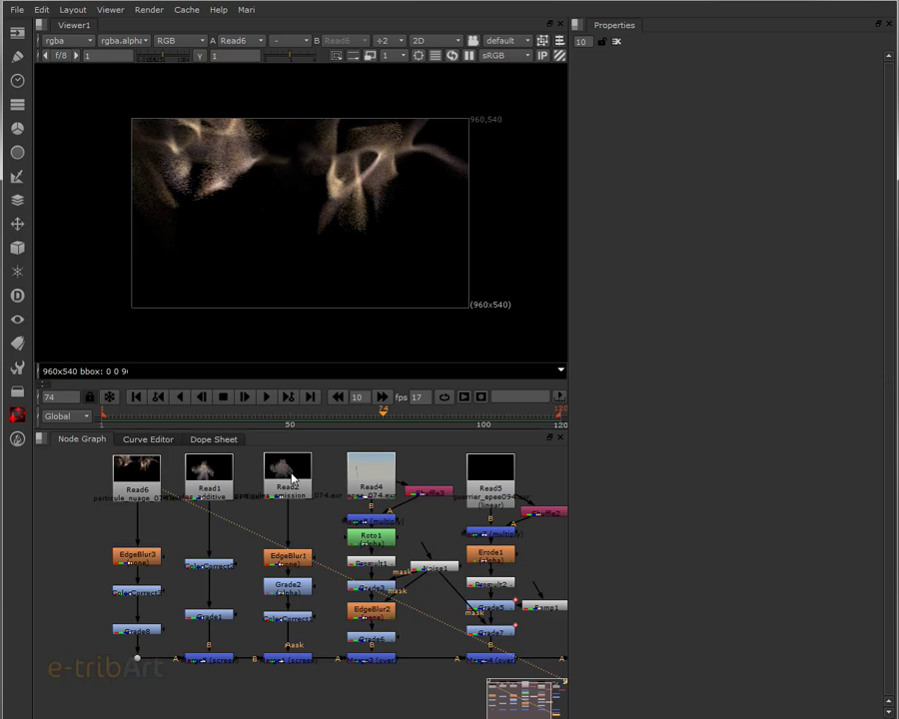
{"action": "left_click", "coordinate": [209, 479]}
{"action": "key", "text": "1"}
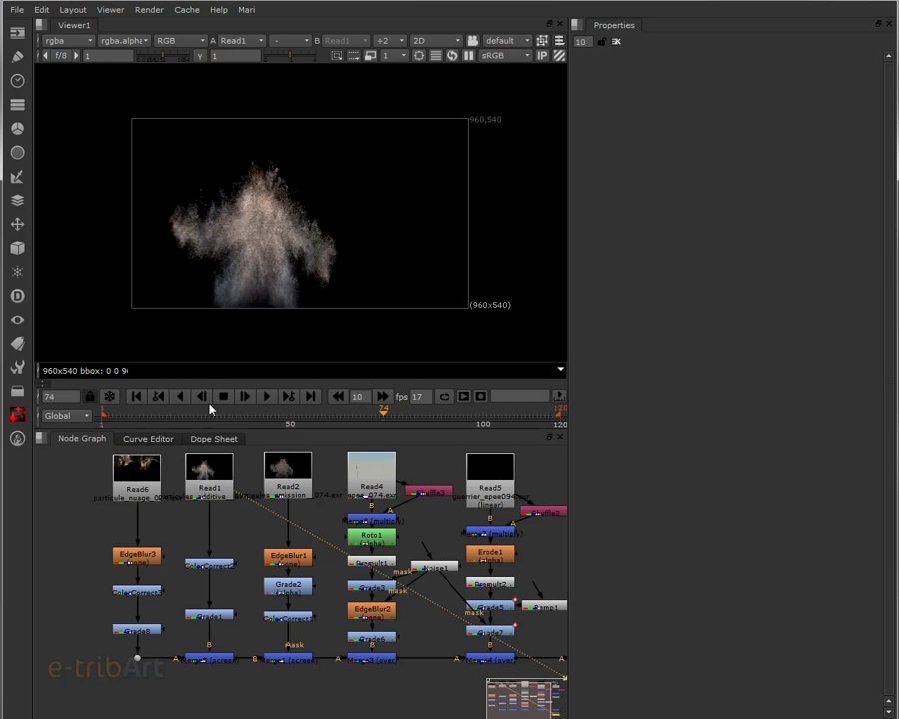
Step: Play Read1 to frame 60 and compare it against Read2 in the viewer
{"action": "left_click", "coordinate": [267, 398]}
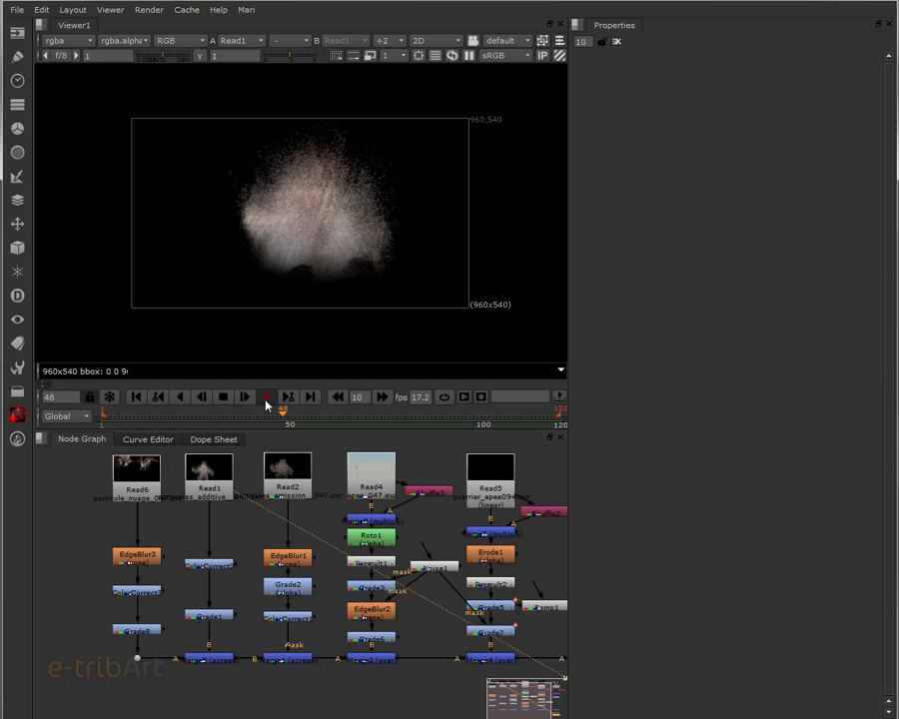
{"action": "left_click", "coordinate": [264, 398]}
{"action": "left_click", "coordinate": [288, 474]}
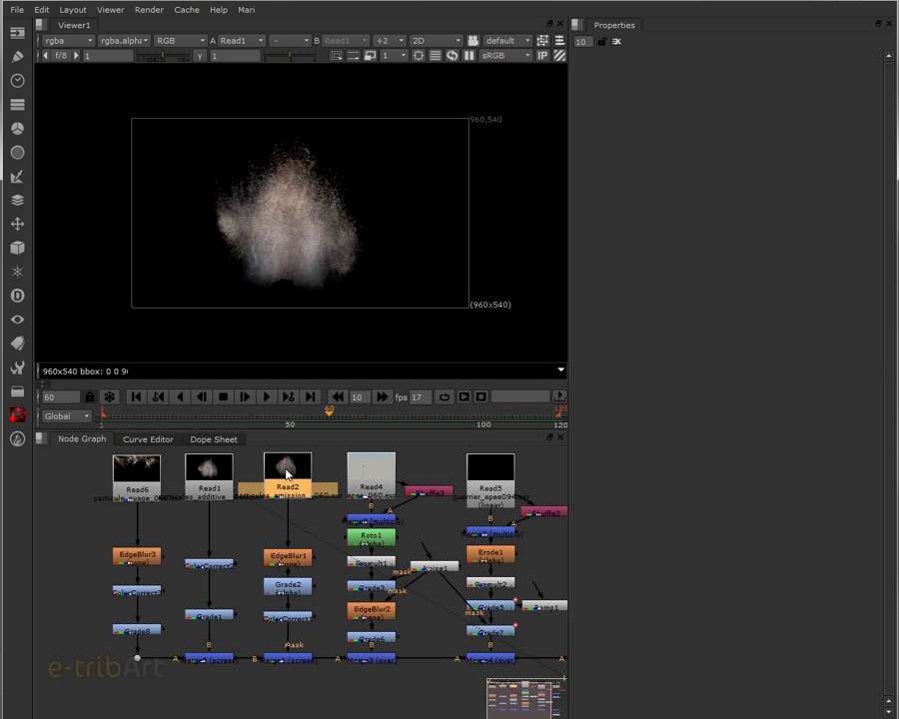
{"action": "key", "text": "1"}
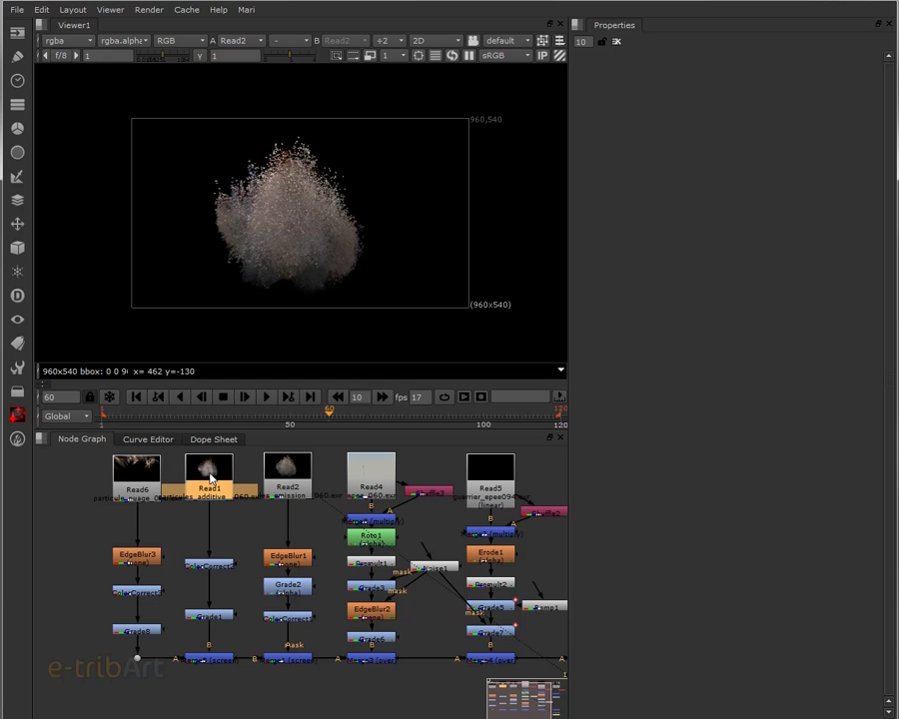
{"action": "key", "text": "1"}
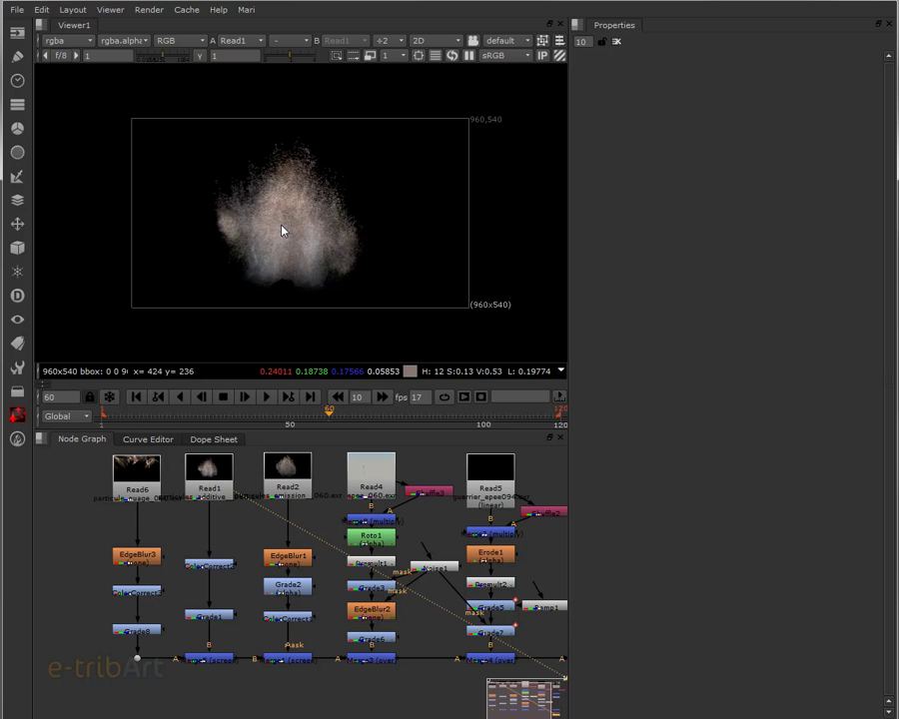
Step: View the Read2 emission pass again and play it forward
{"action": "left_click", "coordinate": [298, 467]}
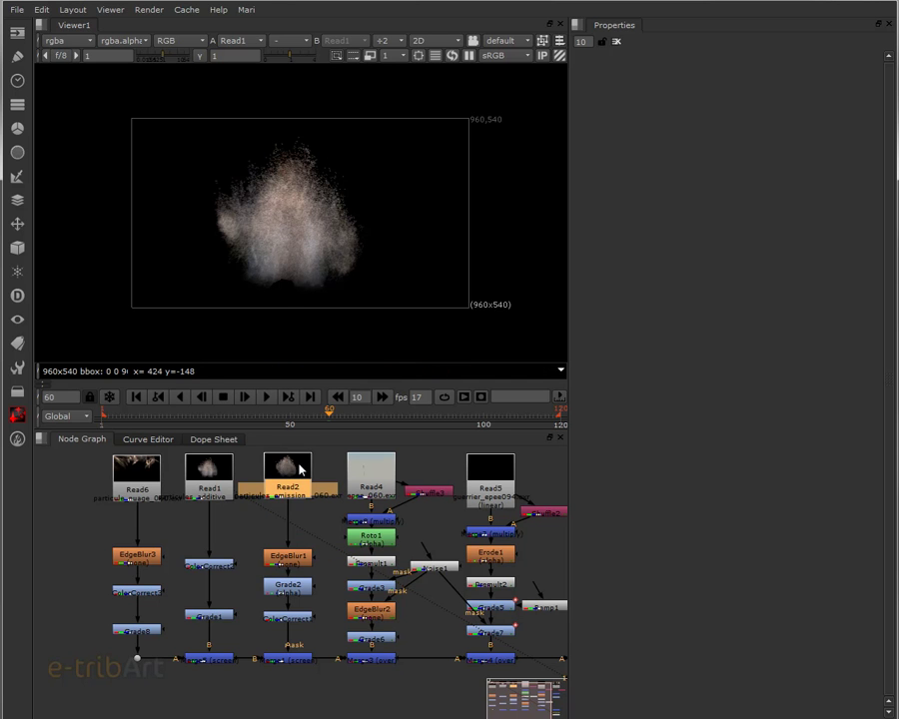
{"action": "key", "text": "1"}
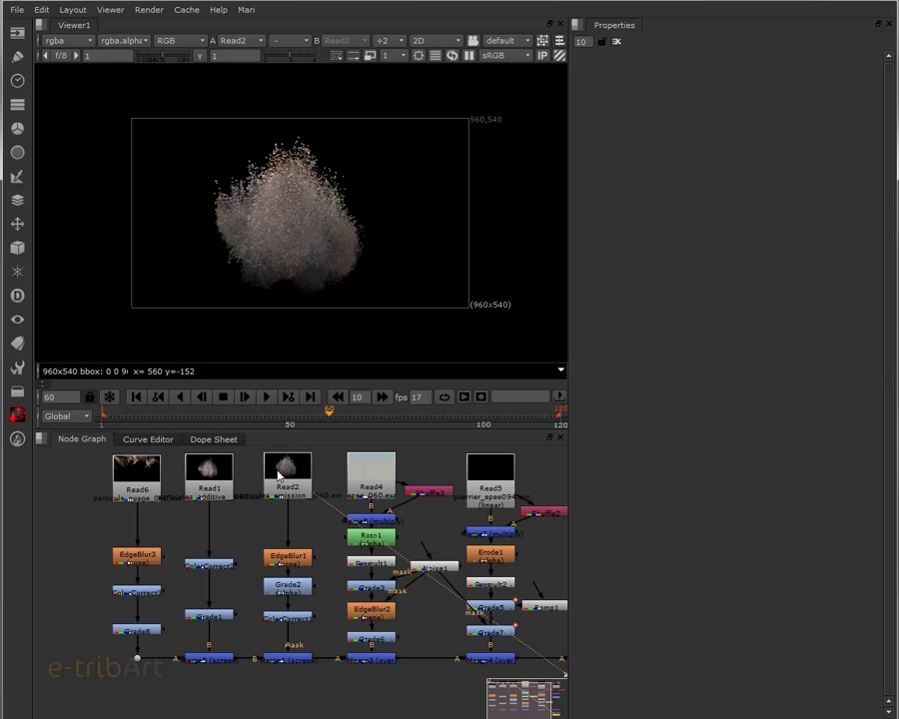
{"action": "left_click", "coordinate": [269, 398]}
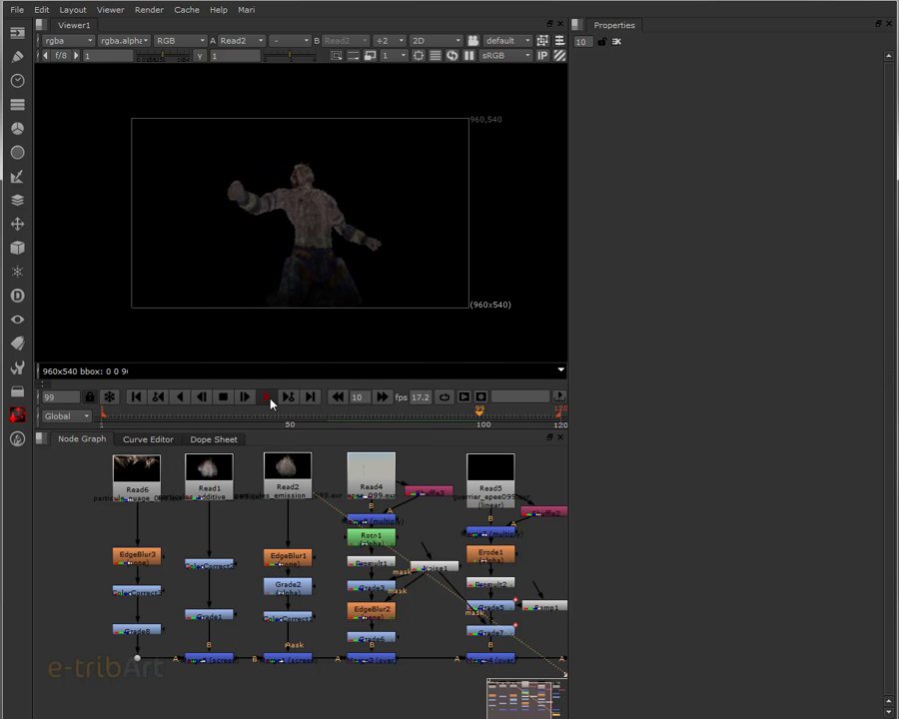
Step: View the Merge1 particle composite and play it from frame 1, stopping at frame 96
{"action": "left_click", "coordinate": [289, 661]}
{"action": "key", "text": "1"}
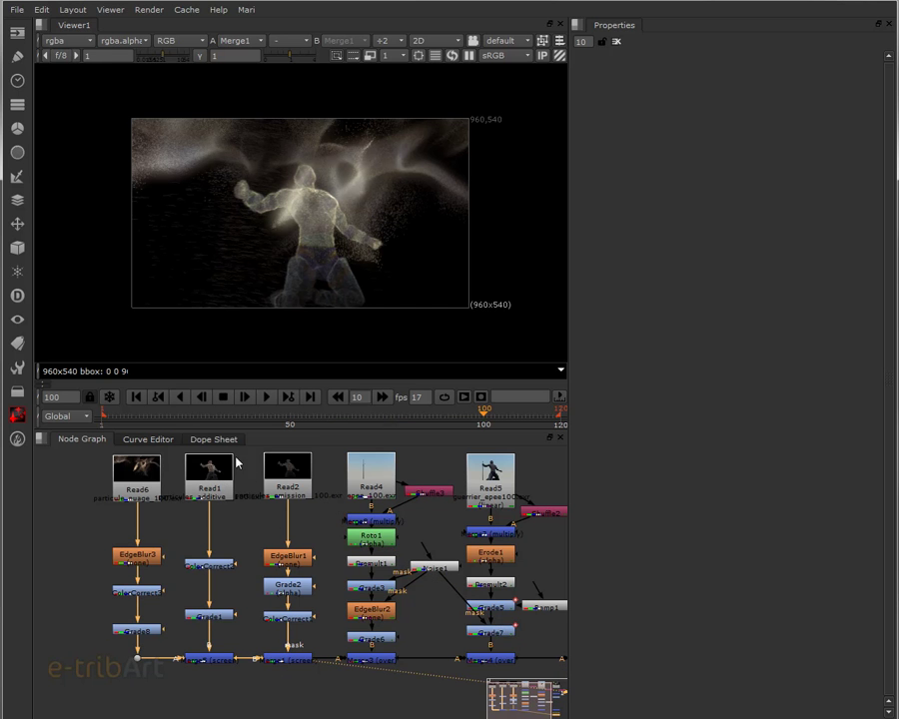
{"action": "left_click", "coordinate": [138, 400]}
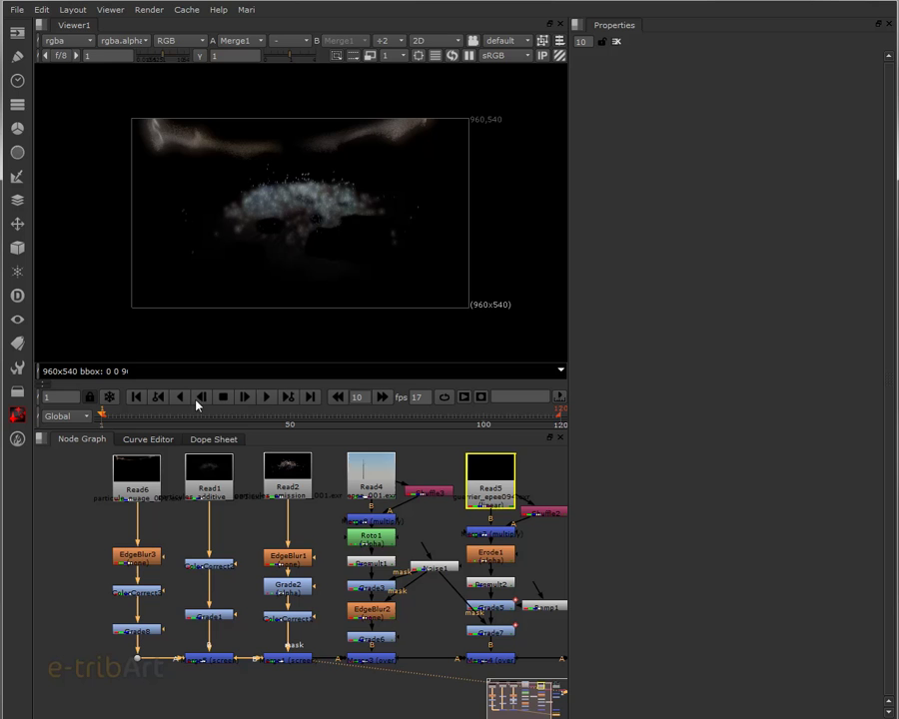
{"action": "left_click", "coordinate": [268, 399]}
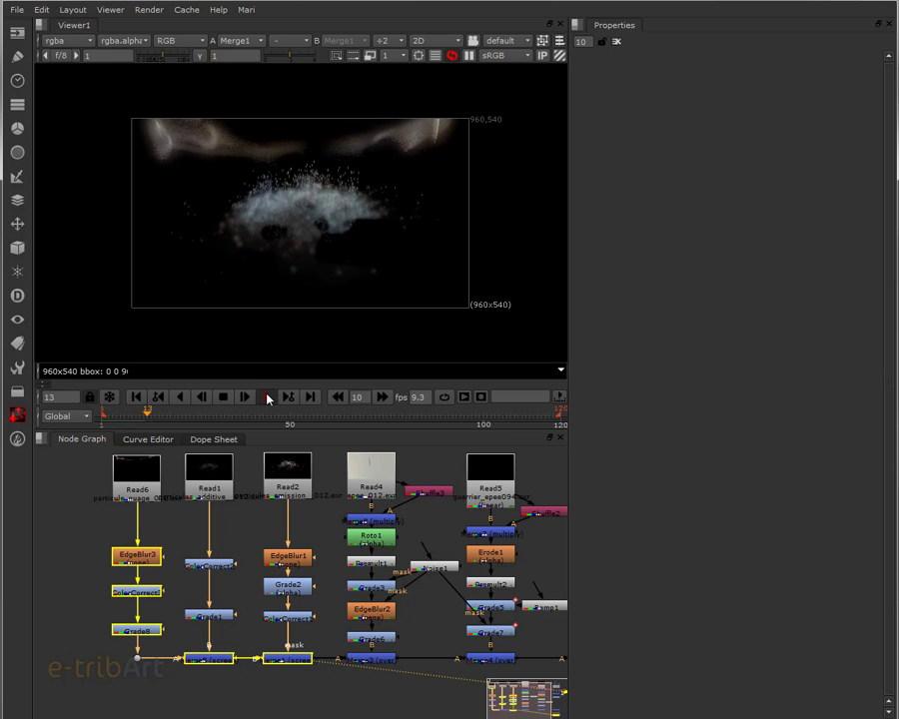
{"action": "left_click", "coordinate": [268, 399]}
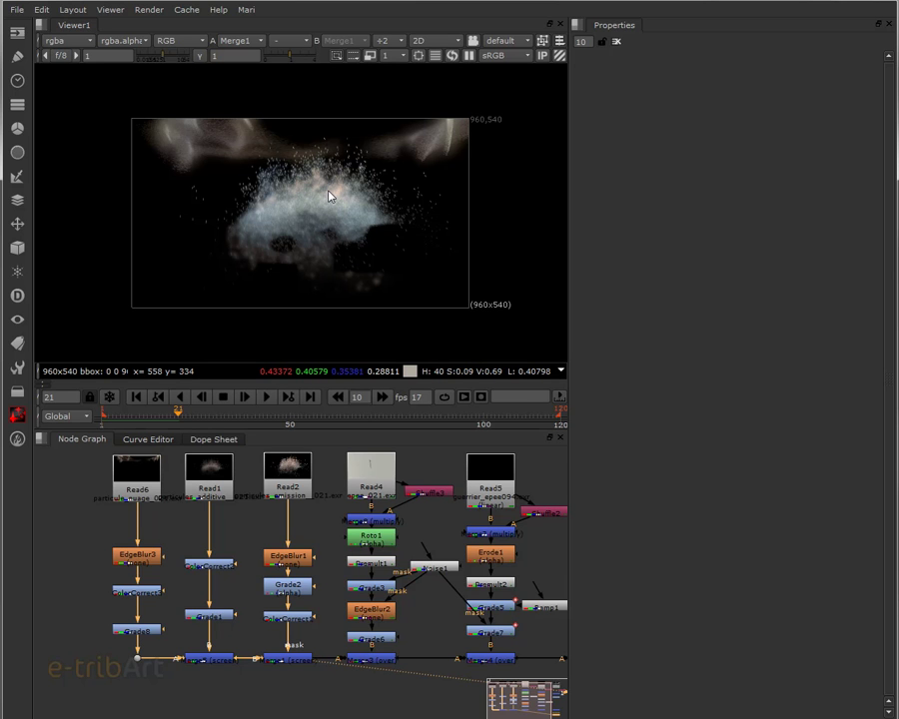
{"action": "left_click", "coordinate": [267, 400]}
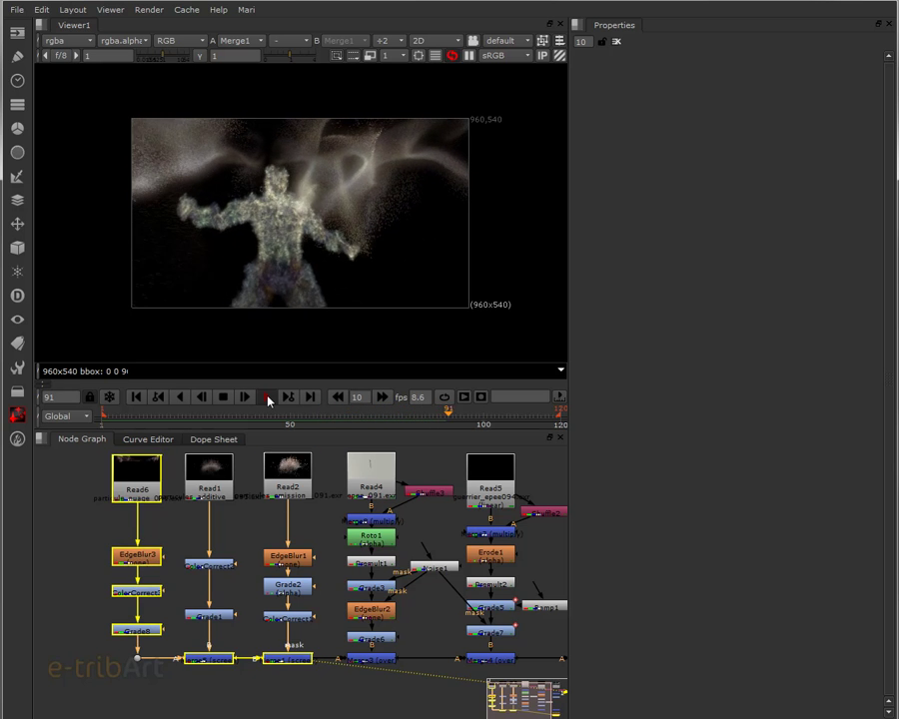
{"action": "left_click", "coordinate": [267, 397]}
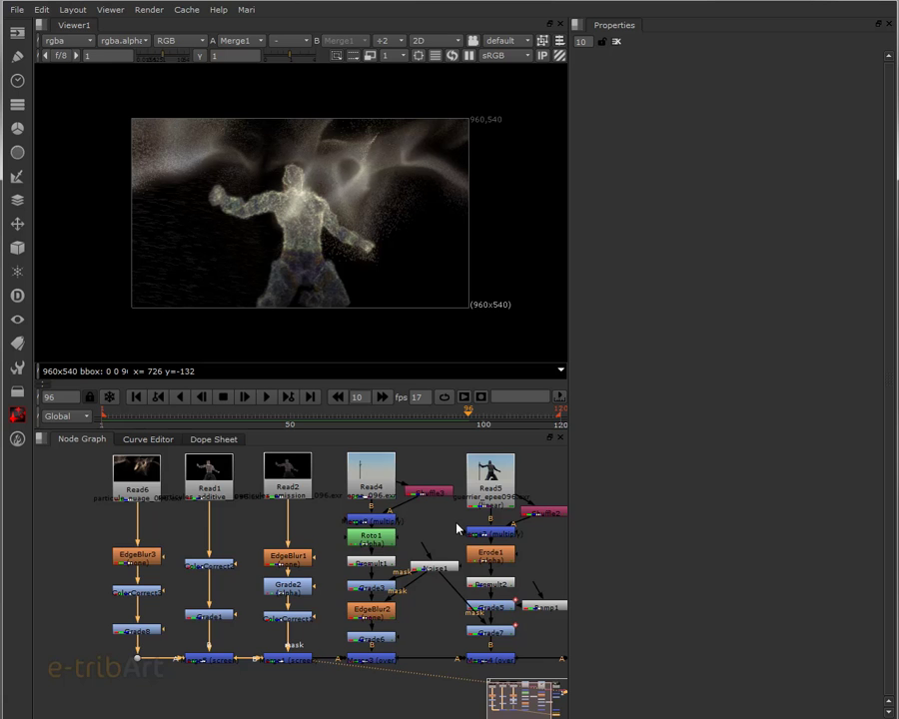
Step: Delete and restore the Read4 sword plate, then view and play it to frame 62
{"action": "middle_click_drag", "start_coordinate": [439, 524], "coordinate": [347, 524]}
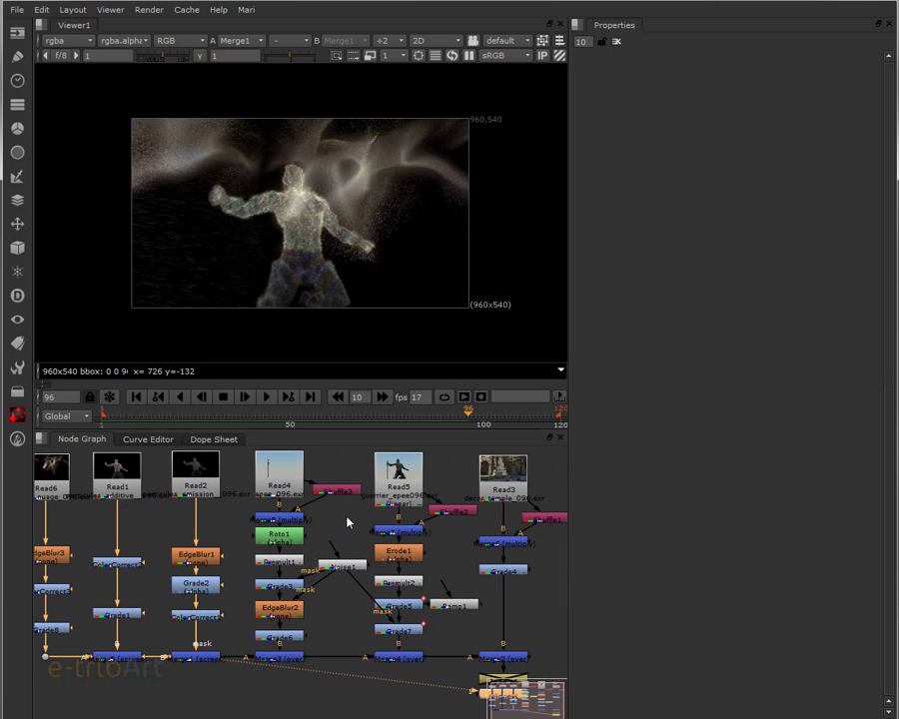
{"action": "left_click", "coordinate": [292, 478]}
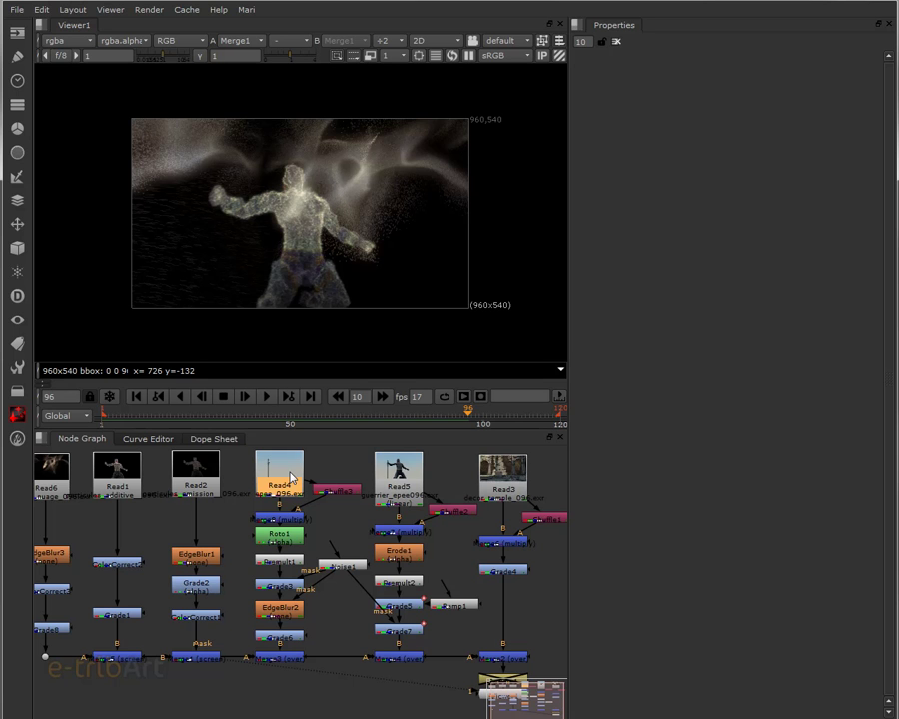
{"action": "key", "text": "Delete"}
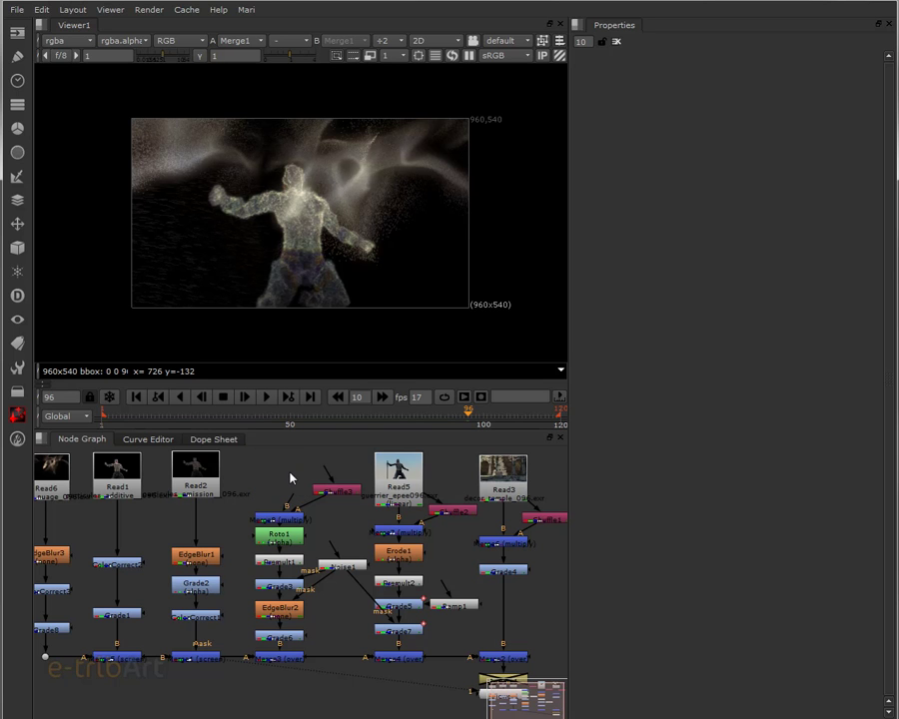
{"action": "key", "text": "ctrl+z"}
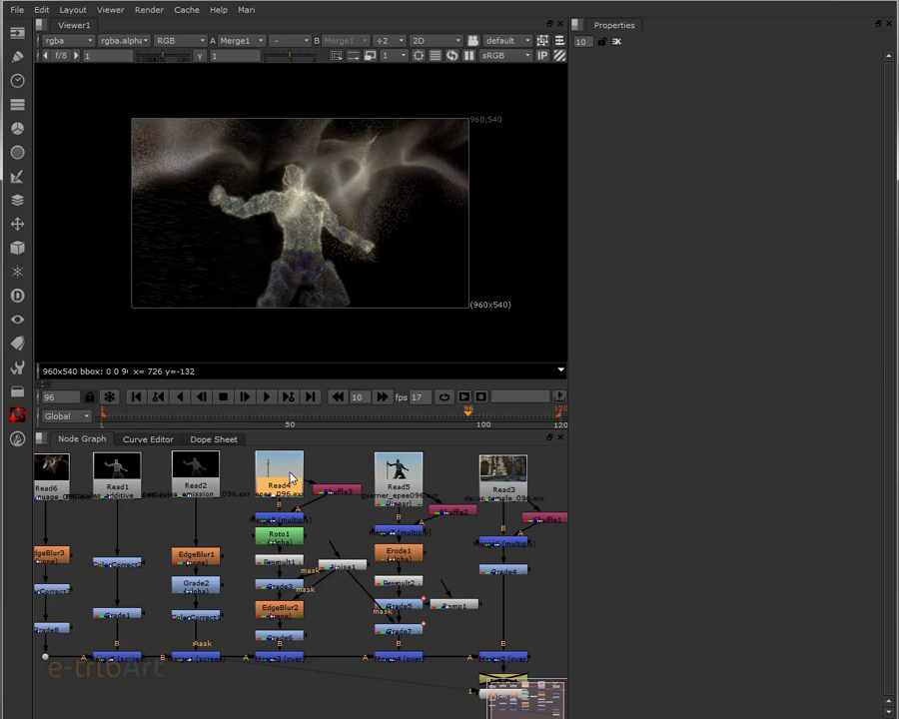
{"action": "key", "text": "1"}
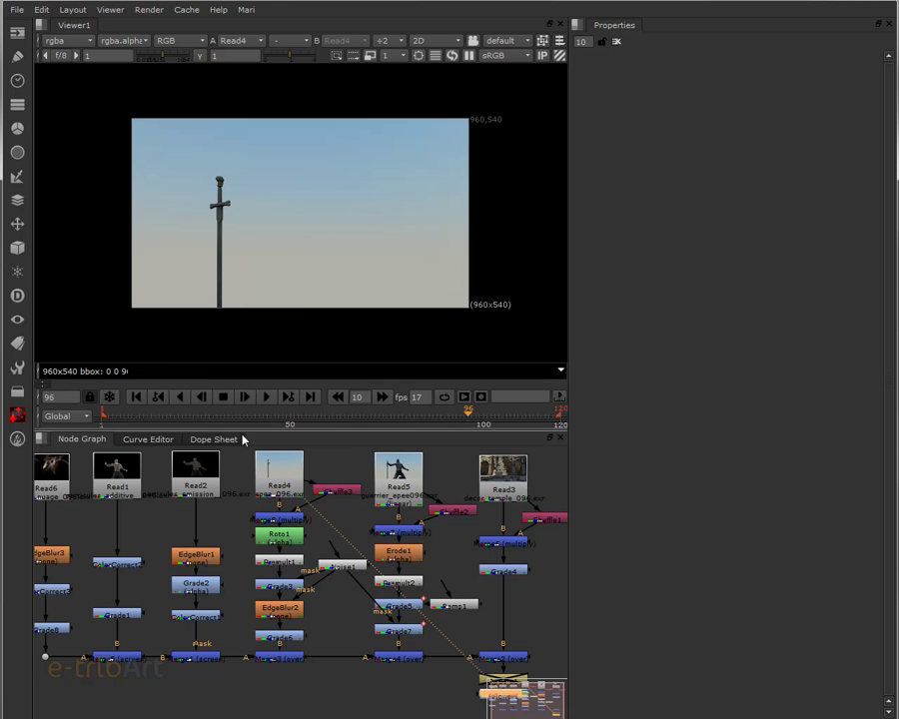
{"action": "left_click", "coordinate": [269, 399]}
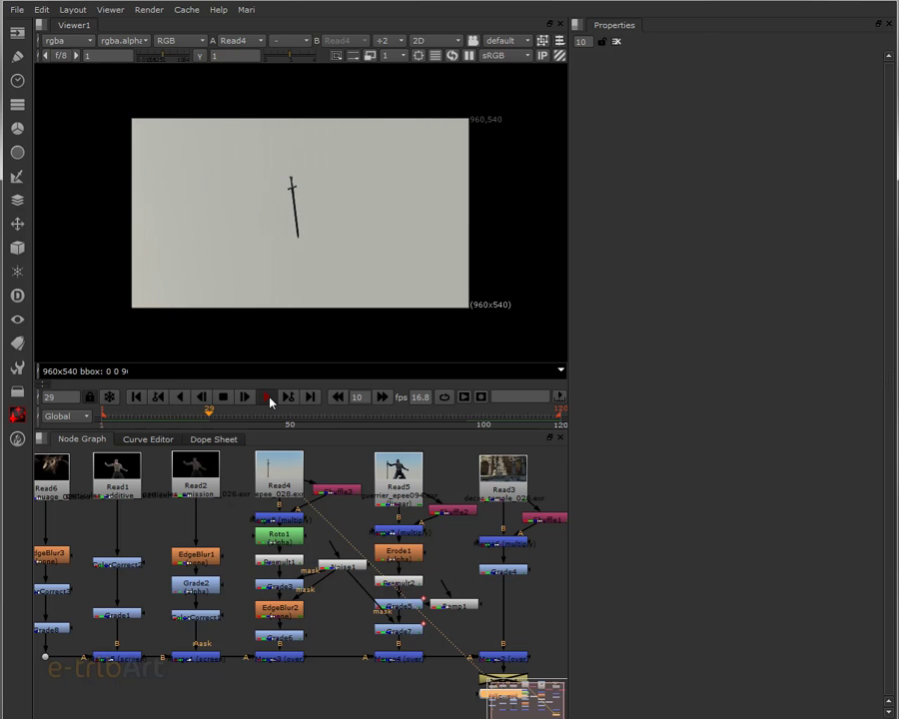
{"action": "left_click", "coordinate": [270, 399]}
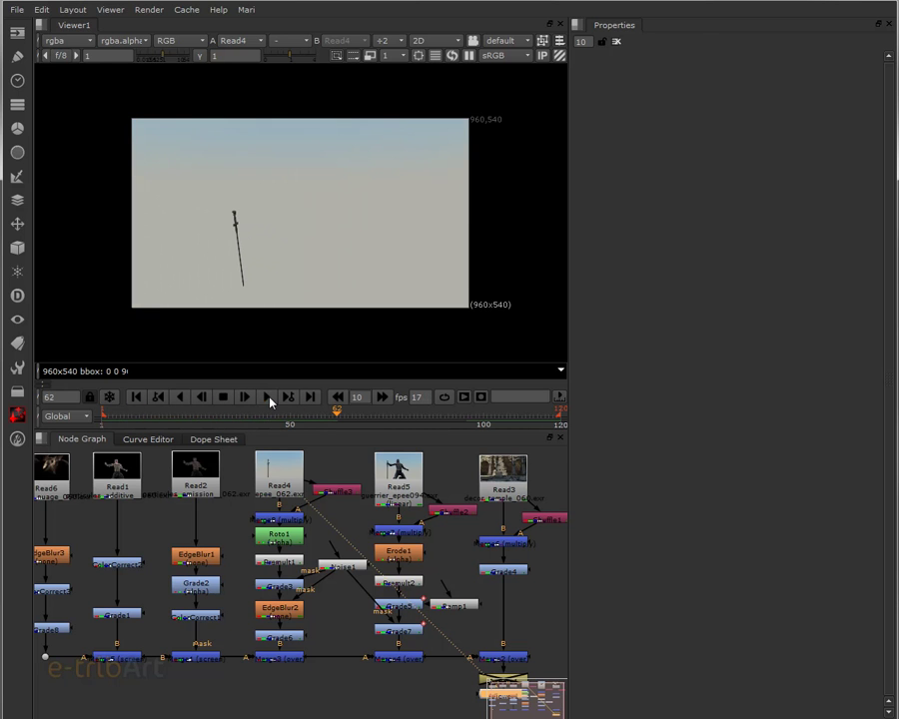
Step: Show the Merge3 result and scrub it from frame 8 to frame 44
{"action": "left_click", "coordinate": [274, 659]}
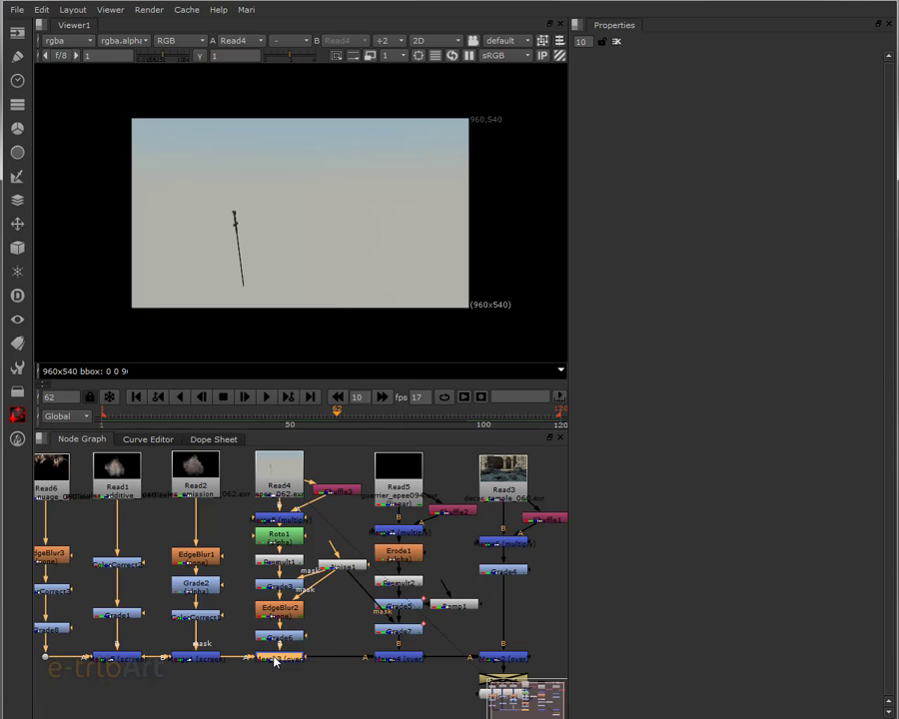
{"action": "key", "text": "1"}
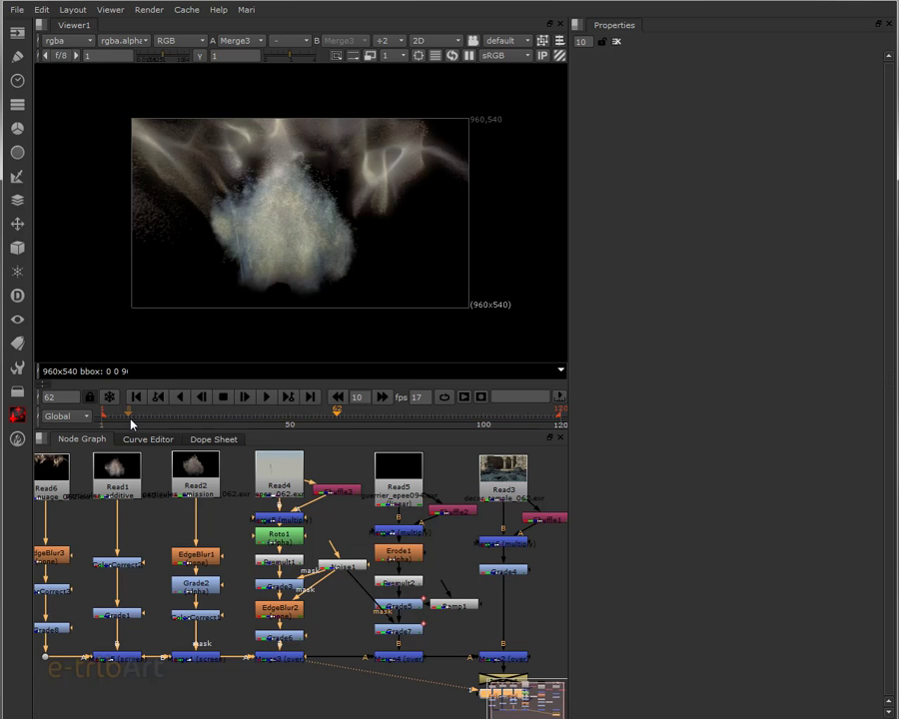
{"action": "left_click", "coordinate": [131, 423]}
{"action": "mouse_move", "coordinate": [128, 421]}
{"action": "left_mouse_down"}
{"action": "mouse_move", "coordinate": [464, 415]}
{"action": "mouse_move", "coordinate": [410, 417]}
{"action": "left_mouse_up"}
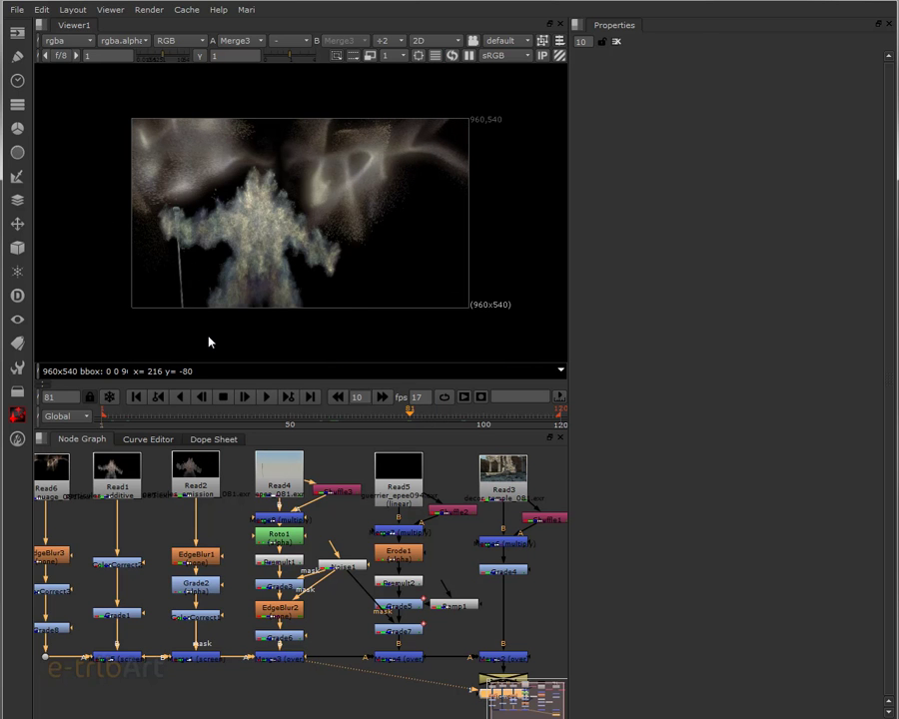
{"action": "left_click", "coordinate": [398, 479]}
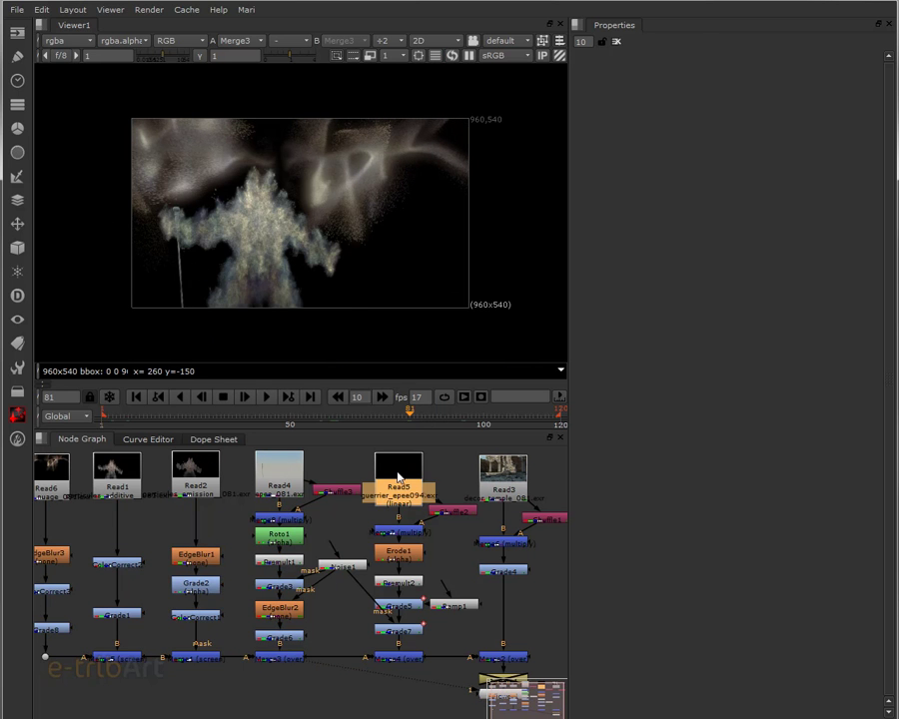
Step: View the Read5 warrior render and step through frames 99 to 119
{"action": "key", "text": "1"}
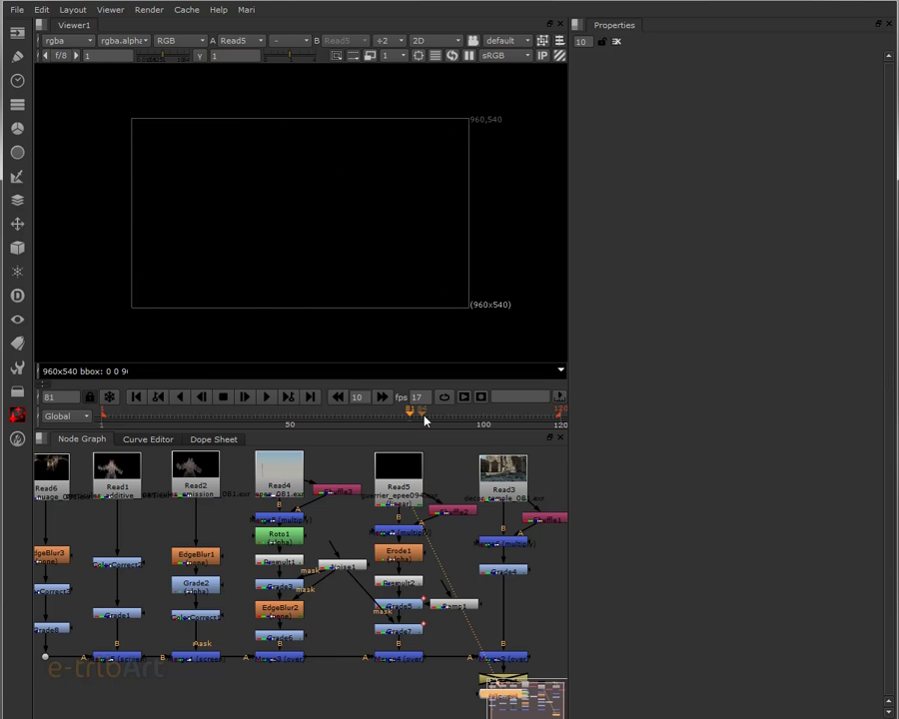
{"action": "left_click_drag", "start_coordinate": [439, 419], "coordinate": [479, 415]}
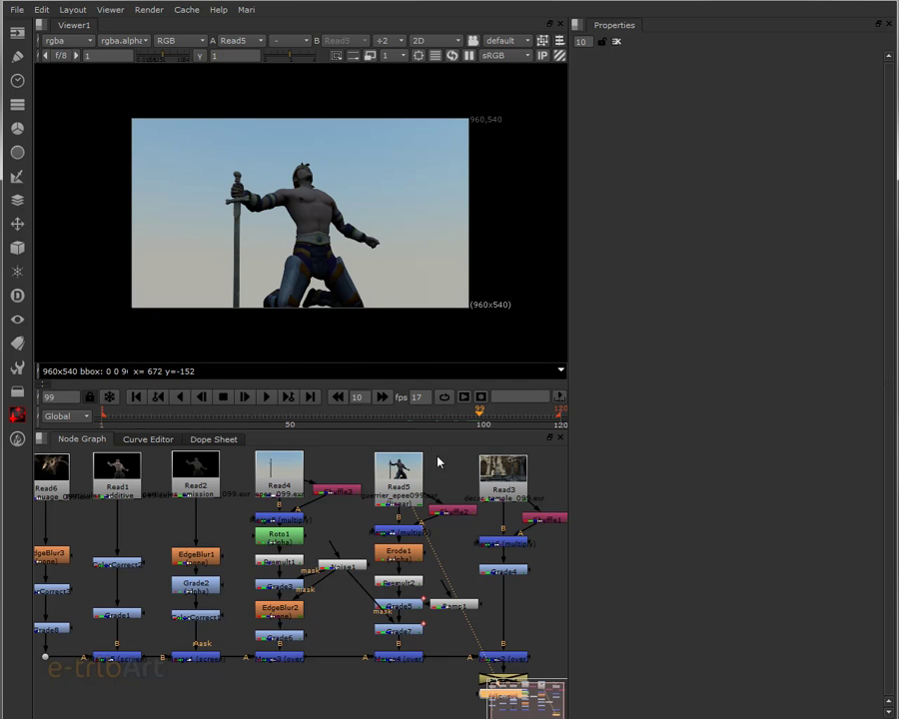
{"action": "mouse_move", "coordinate": [486, 414]}
{"action": "left_mouse_down"}
{"action": "mouse_move", "coordinate": [555, 414]}
{"action": "mouse_move", "coordinate": [425, 422]}
{"action": "mouse_move", "coordinate": [479, 418]}
{"action": "left_mouse_up"}
Step: View the Read3 temple plate at its early frames, then select the final Merge2 node
{"action": "left_click", "coordinate": [507, 487]}
{"action": "key", "text": "1"}
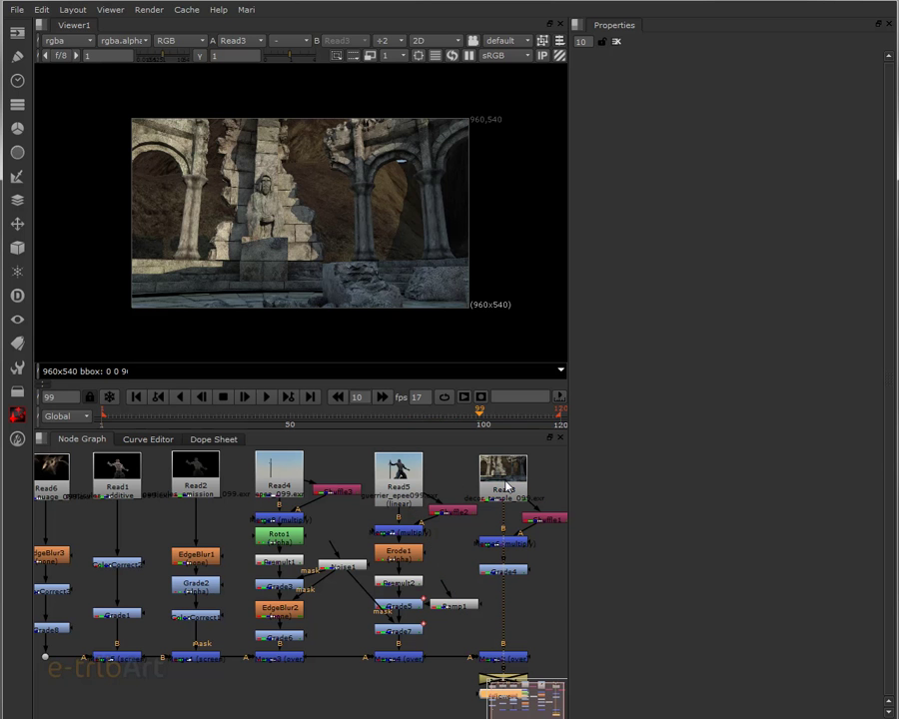
{"action": "mouse_move", "coordinate": [441, 420]}
{"action": "left_mouse_down"}
{"action": "mouse_move", "coordinate": [133, 417]}
{"action": "mouse_move", "coordinate": [224, 415]}
{"action": "left_mouse_up"}
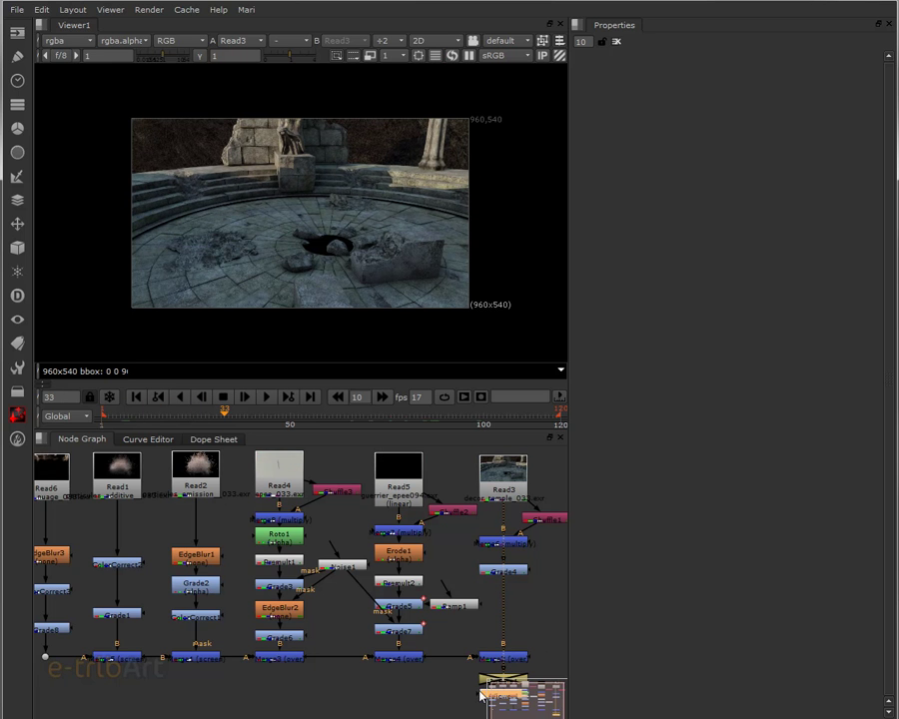
{"action": "left_click", "coordinate": [509, 658]}
Step: View the Merge2 composite at frame 29 and select the Noise1 node
{"action": "key", "text": "1"}
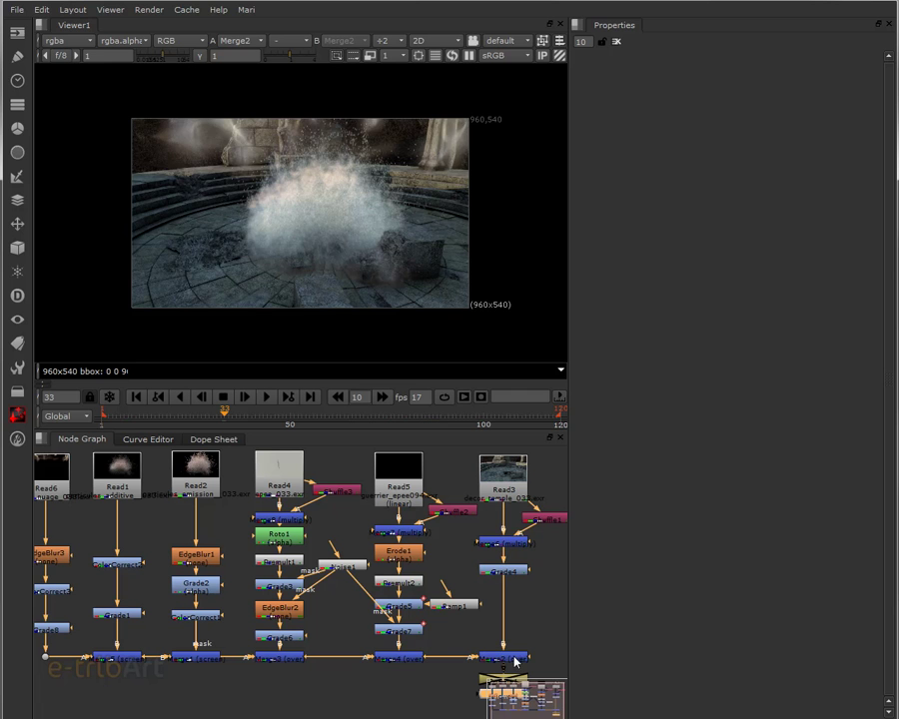
{"action": "left_click_drag", "start_coordinate": [141, 415], "coordinate": [252, 423]}
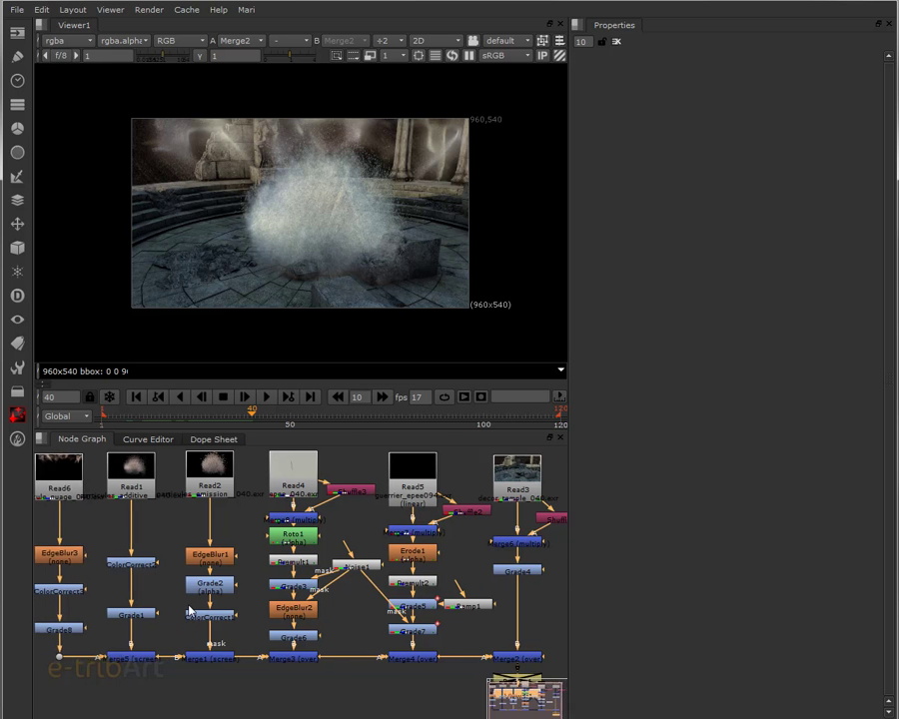
{"action": "middle_click_drag", "start_coordinate": [175, 611], "coordinate": [169, 577]}
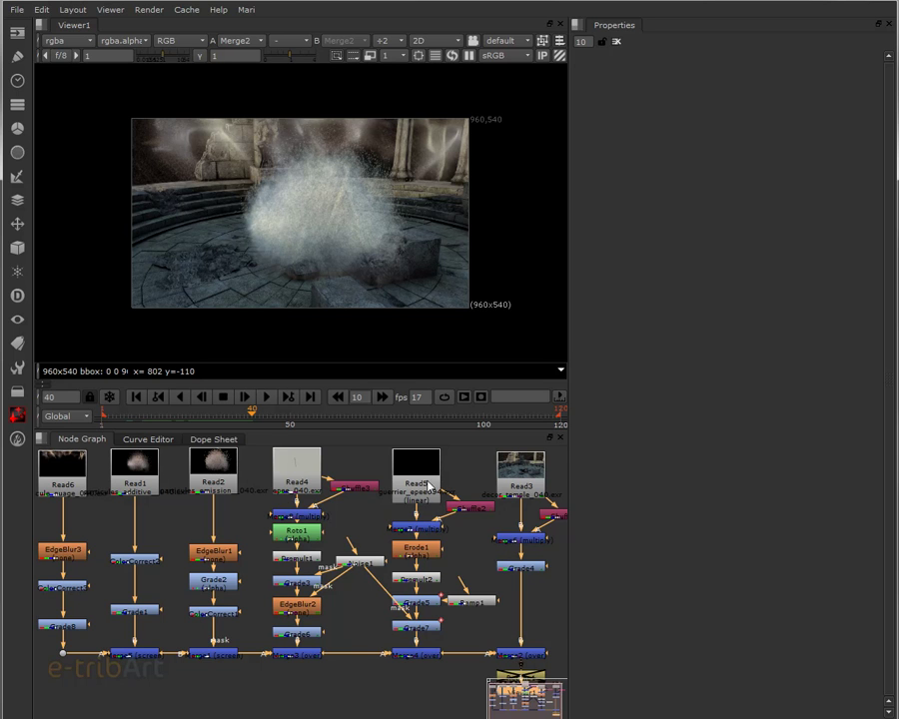
{"action": "left_click", "coordinate": [361, 564]}
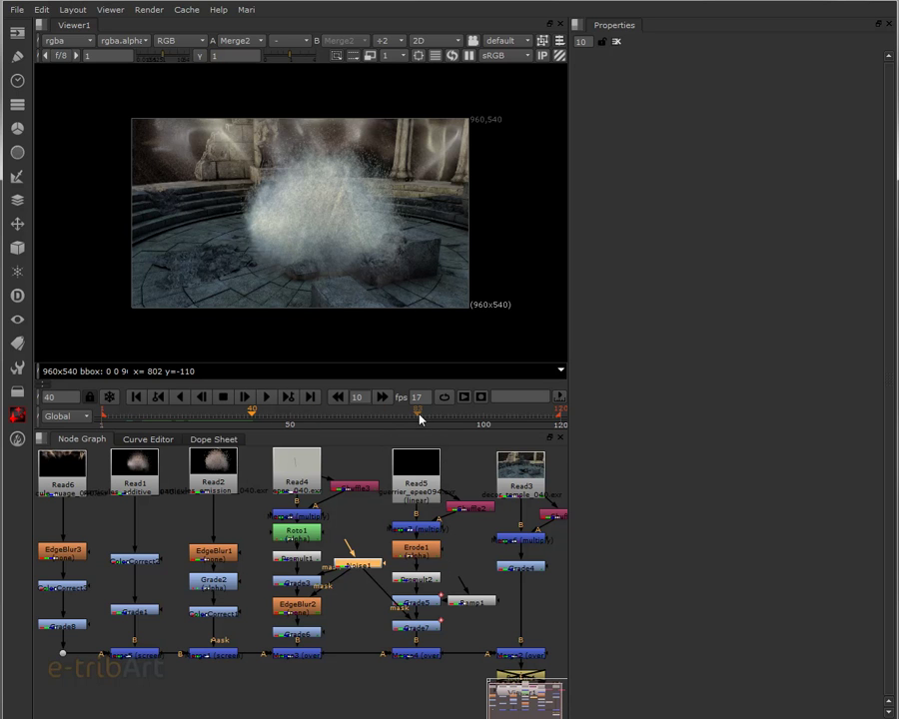
Step: Play the final comp, pausing at frame 101, then continue to frame 119
{"action": "left_click", "coordinate": [267, 397]}
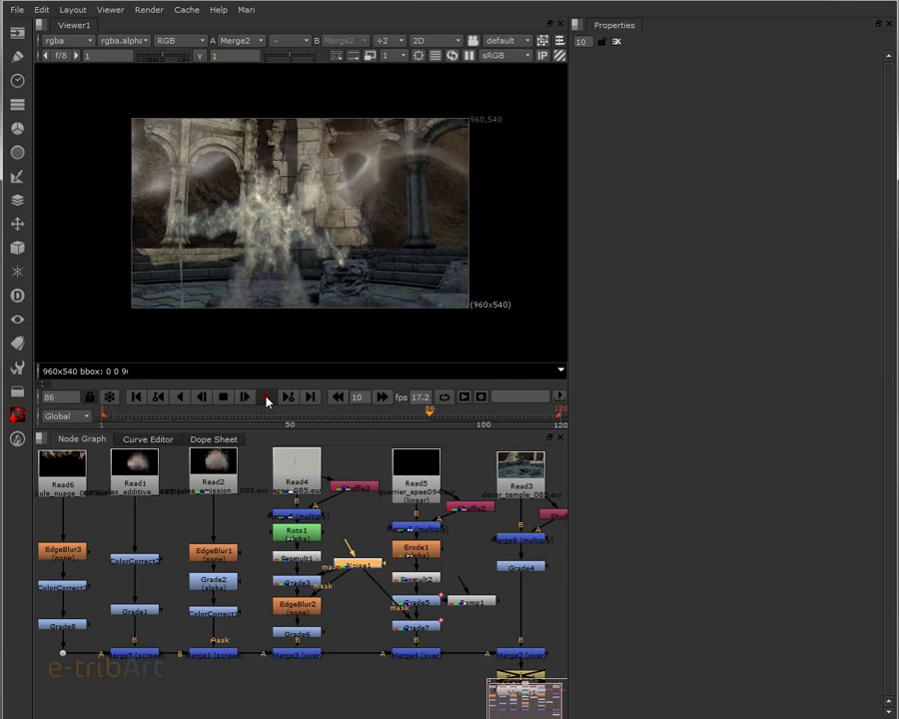
{"action": "left_click", "coordinate": [266, 397]}
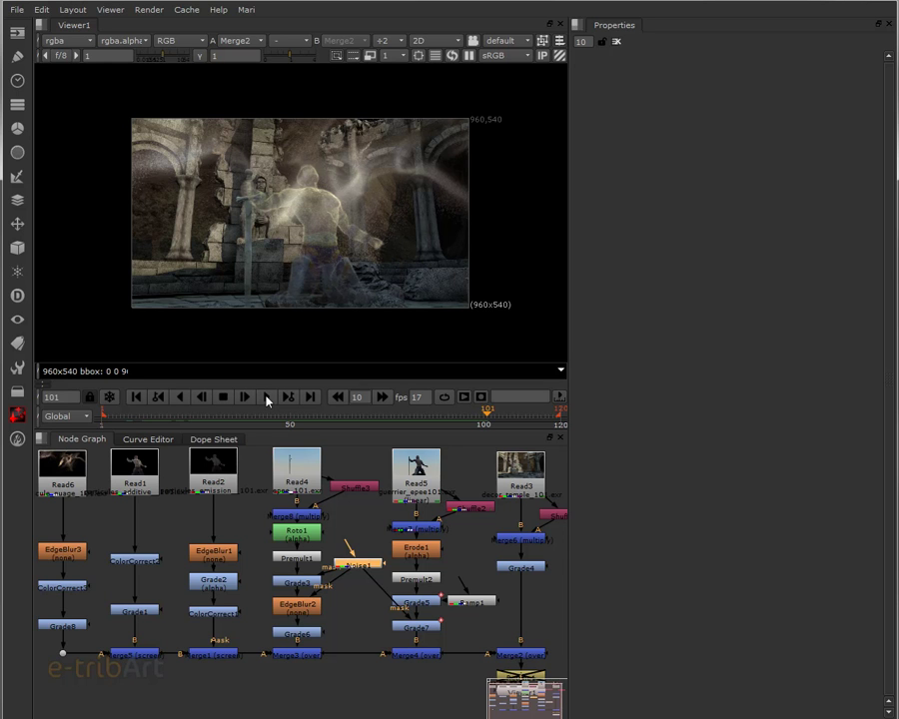
{"action": "left_click", "coordinate": [267, 397]}
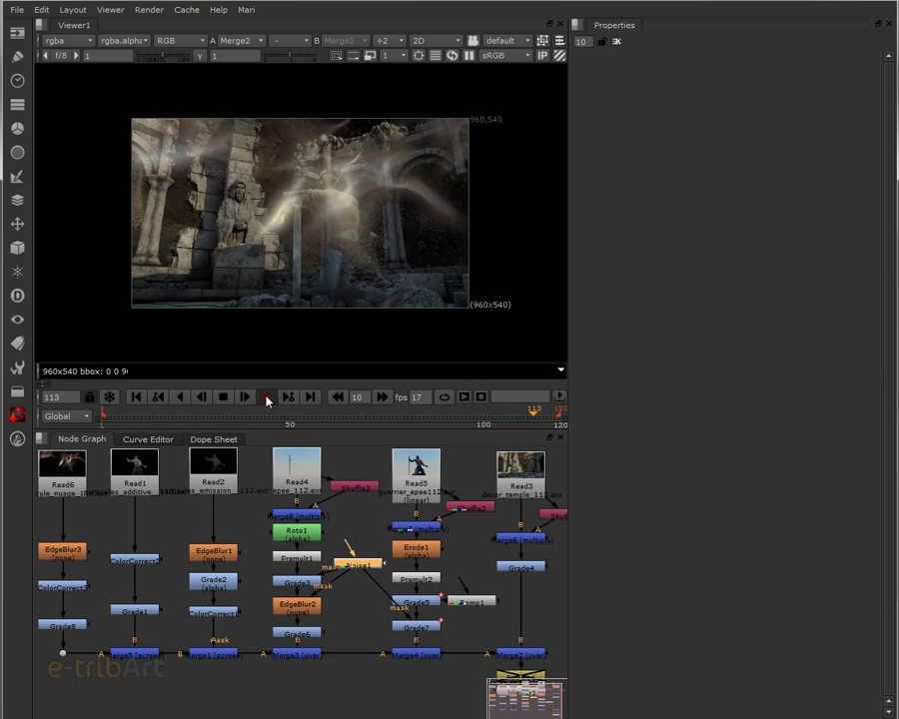
{"action": "left_click", "coordinate": [268, 398]}
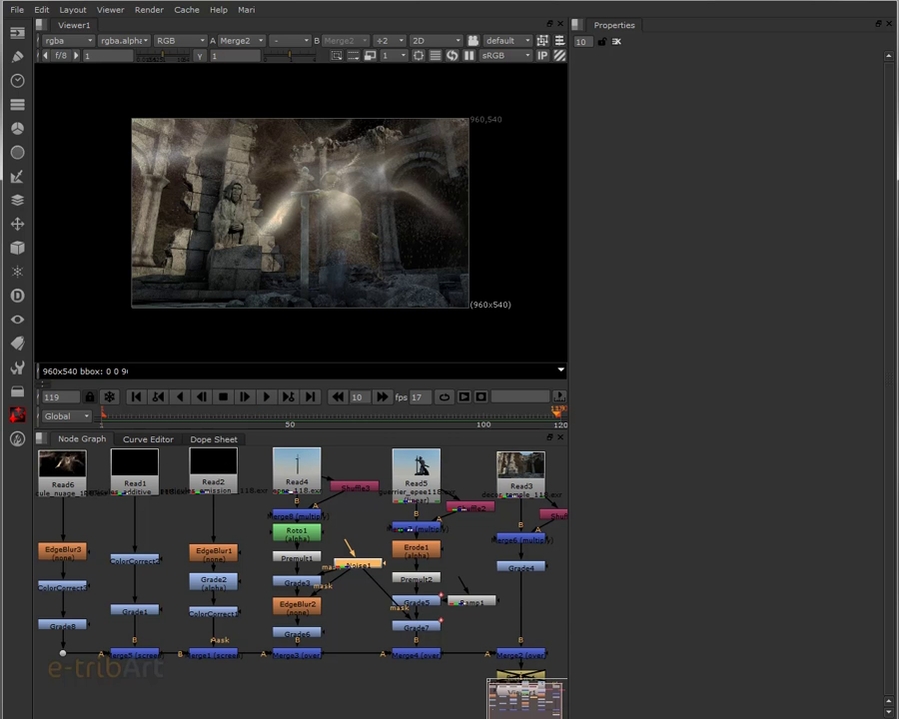